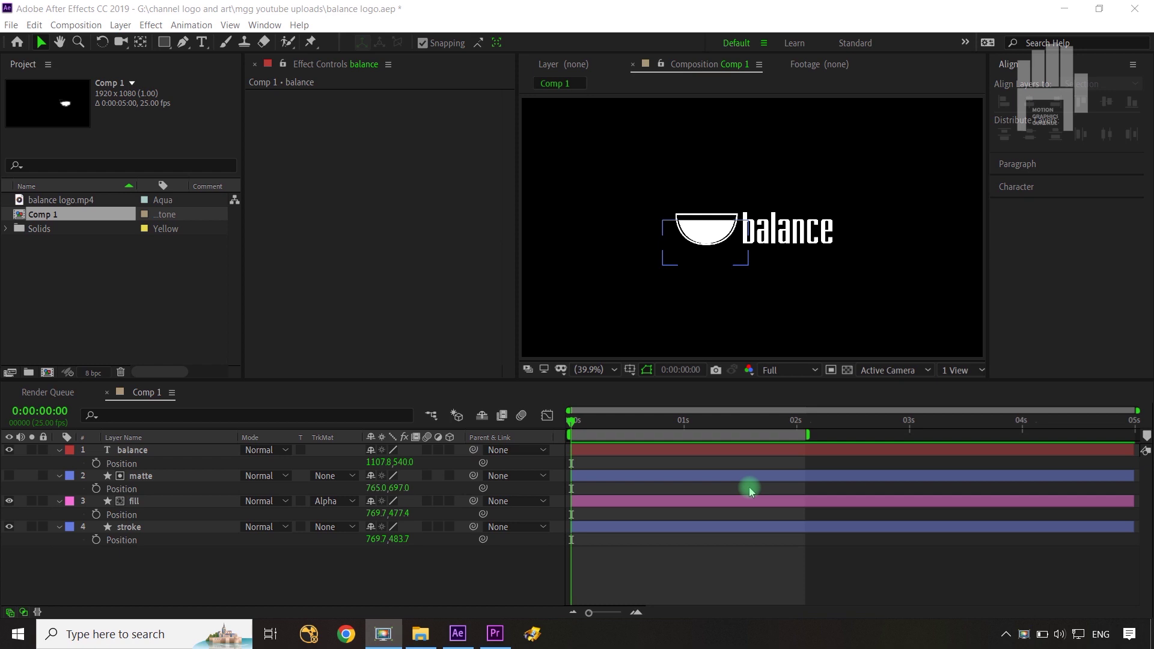
Examine the logo's stroke, fill and balance layers by isolating them, and check the matte layer's visibility.
click(445, 581)
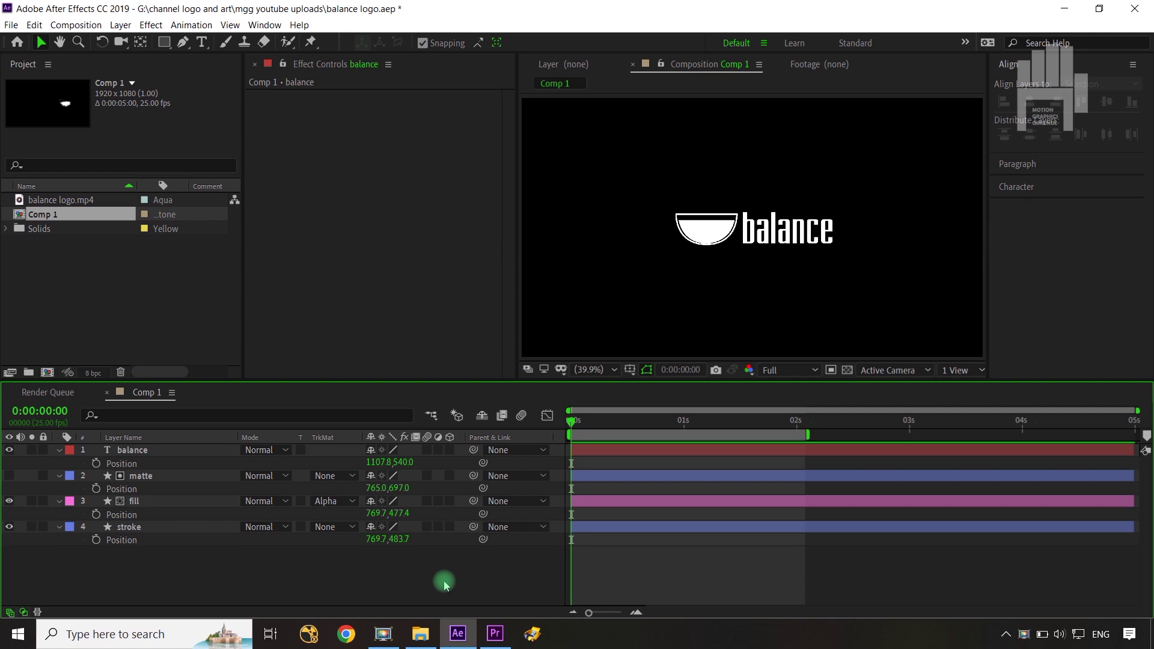
click(174, 530)
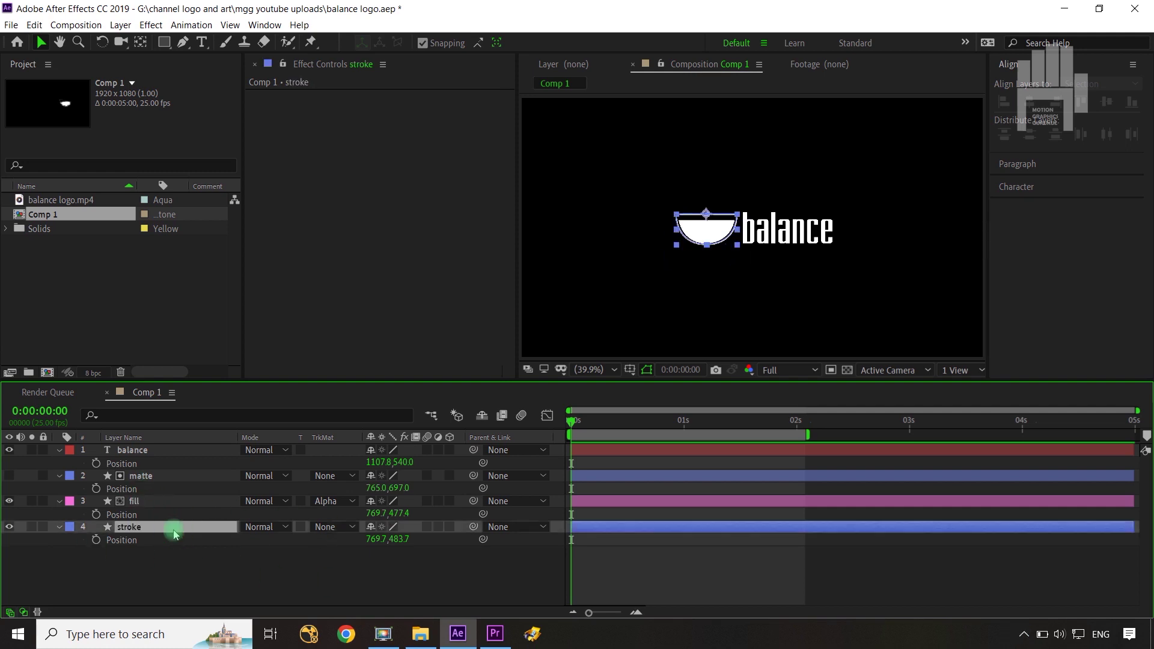
click(32, 528)
click(31, 501)
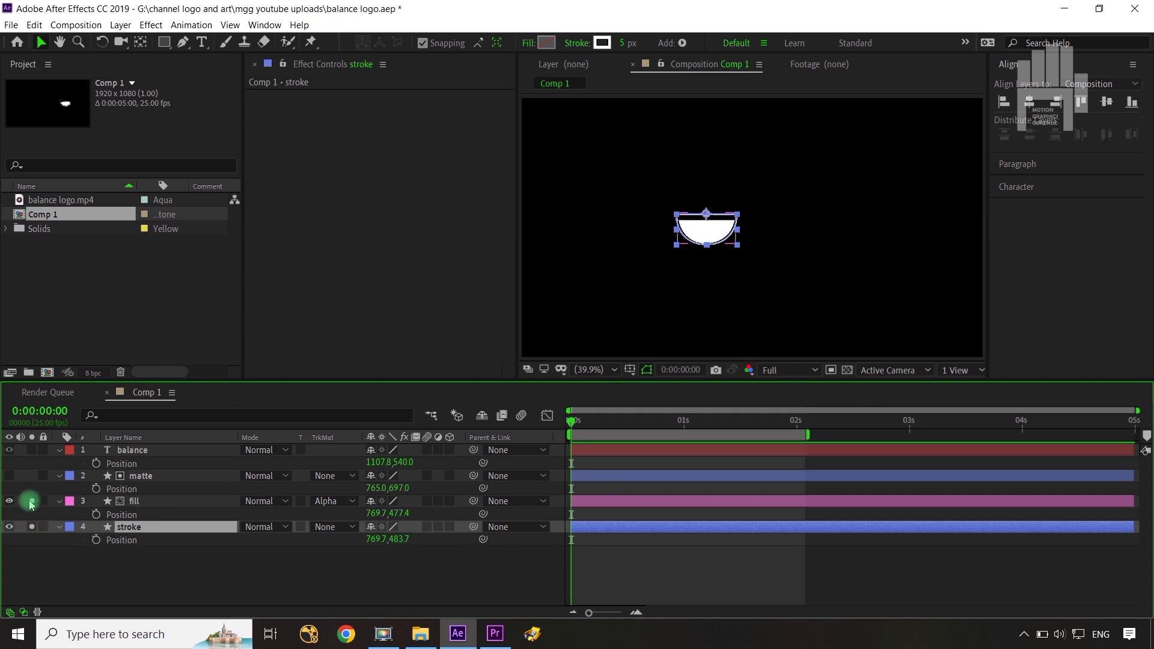
click(32, 450)
click(32, 450)
click(33, 502)
click(29, 527)
click(11, 486)
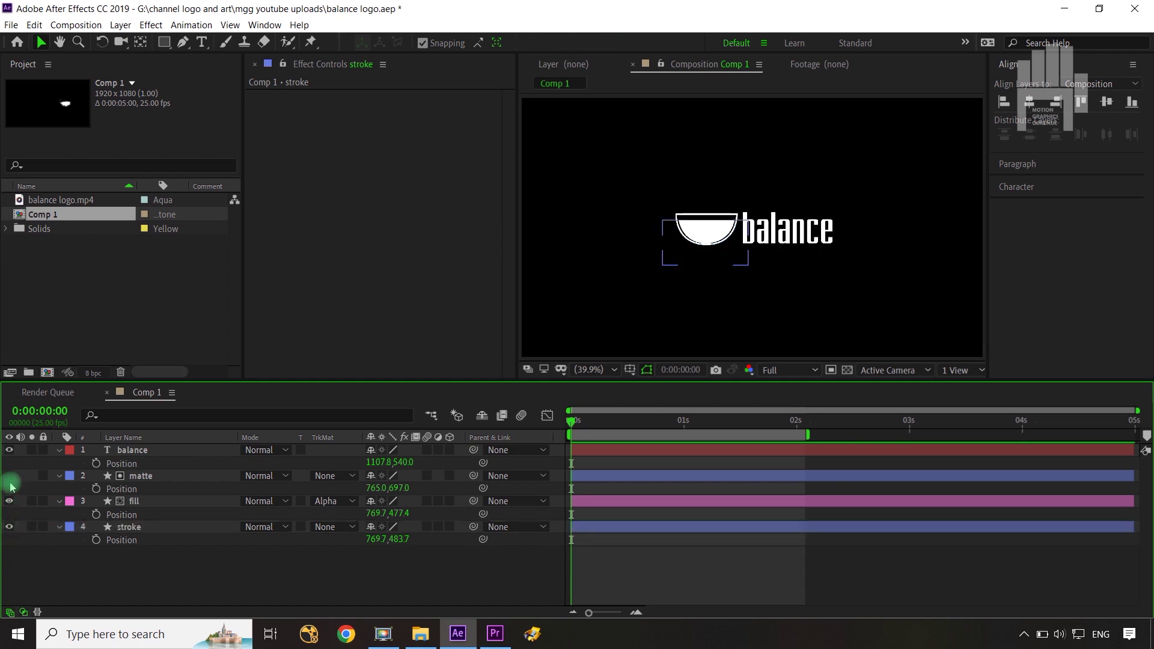
click(9, 479)
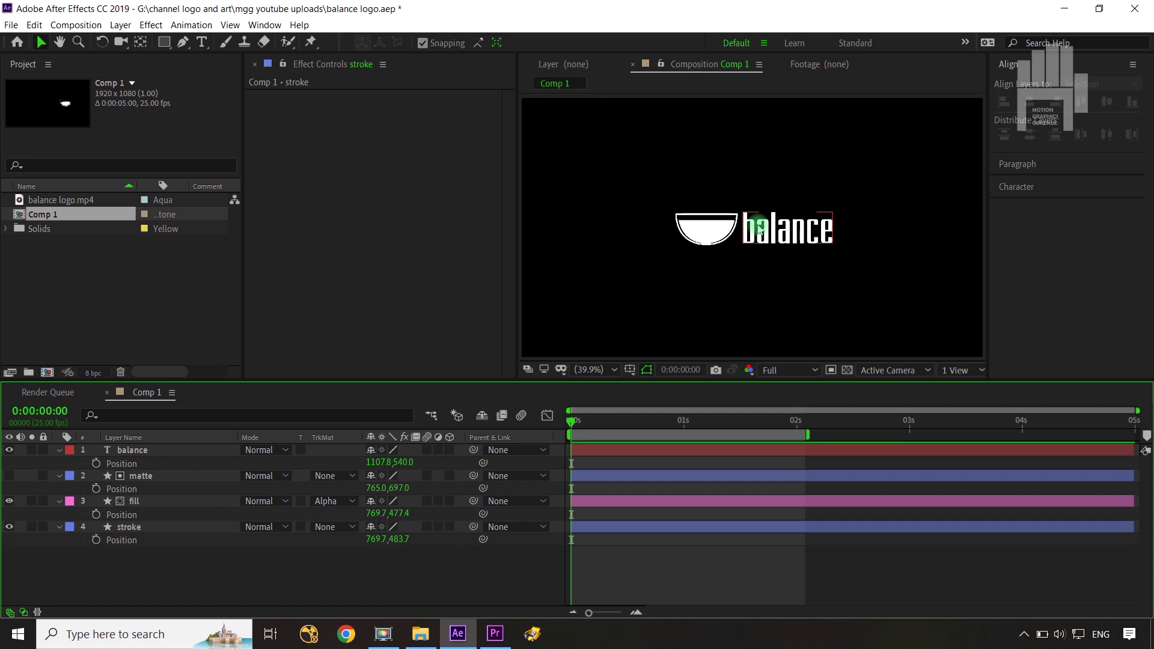
Draw a filled circle above and beside the logo and convert its ellipse path to a Bezier path.
drag(163, 42, 219, 74)
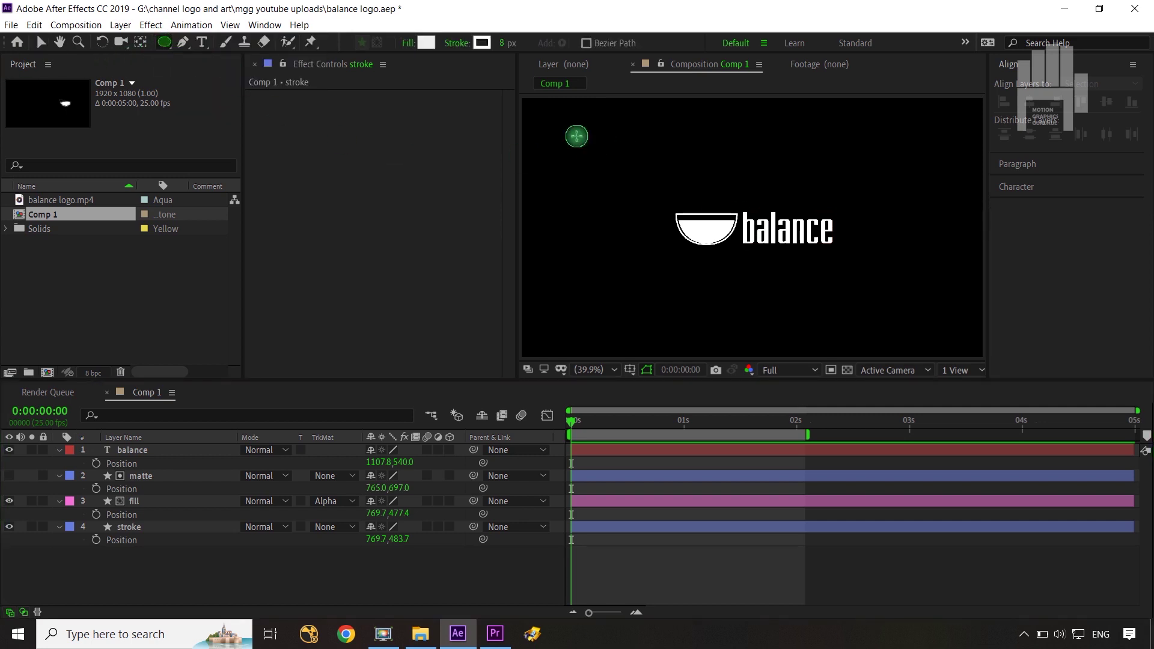
drag(576, 136, 642, 201)
click(106, 479)
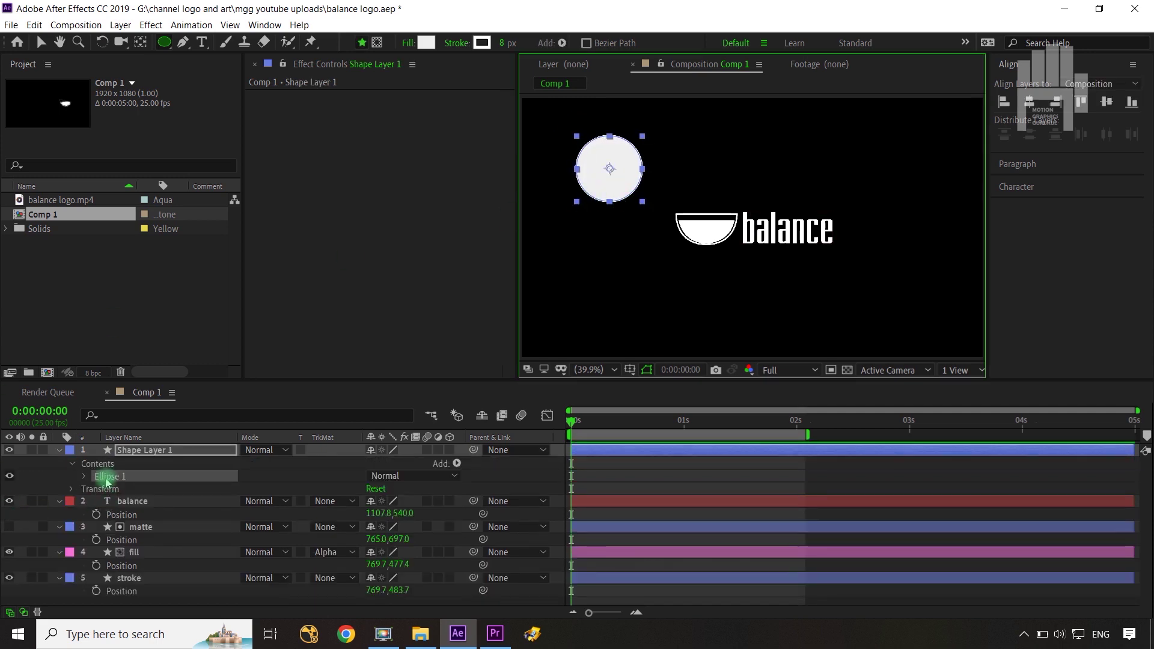
click(83, 476)
right_click(147, 489)
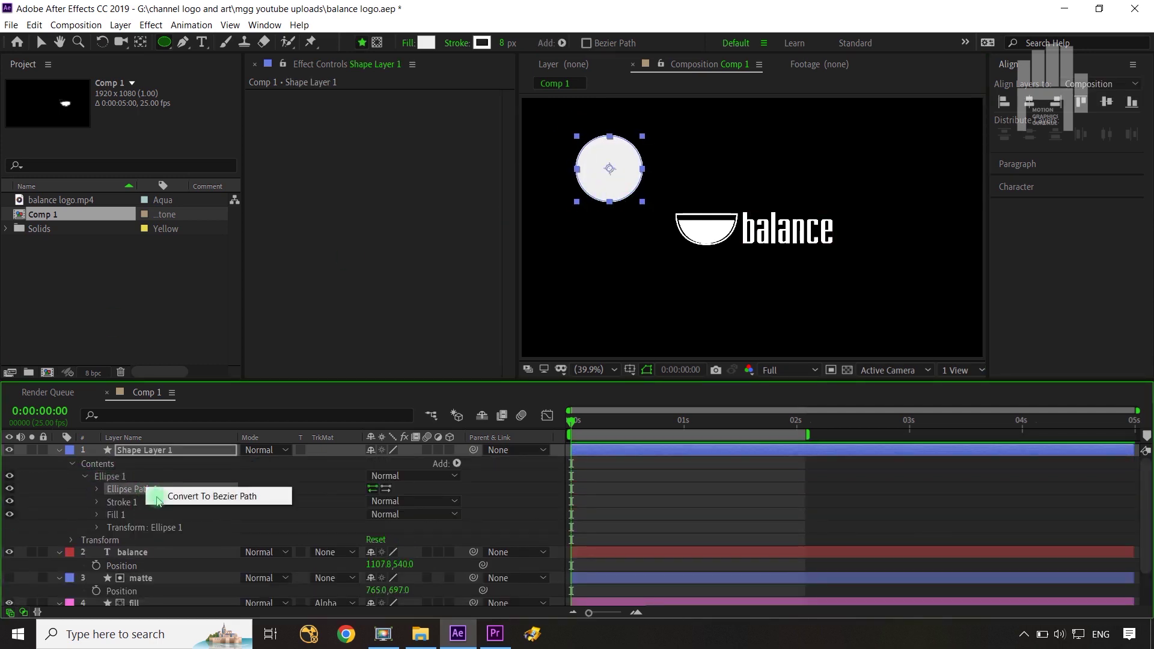
click(172, 496)
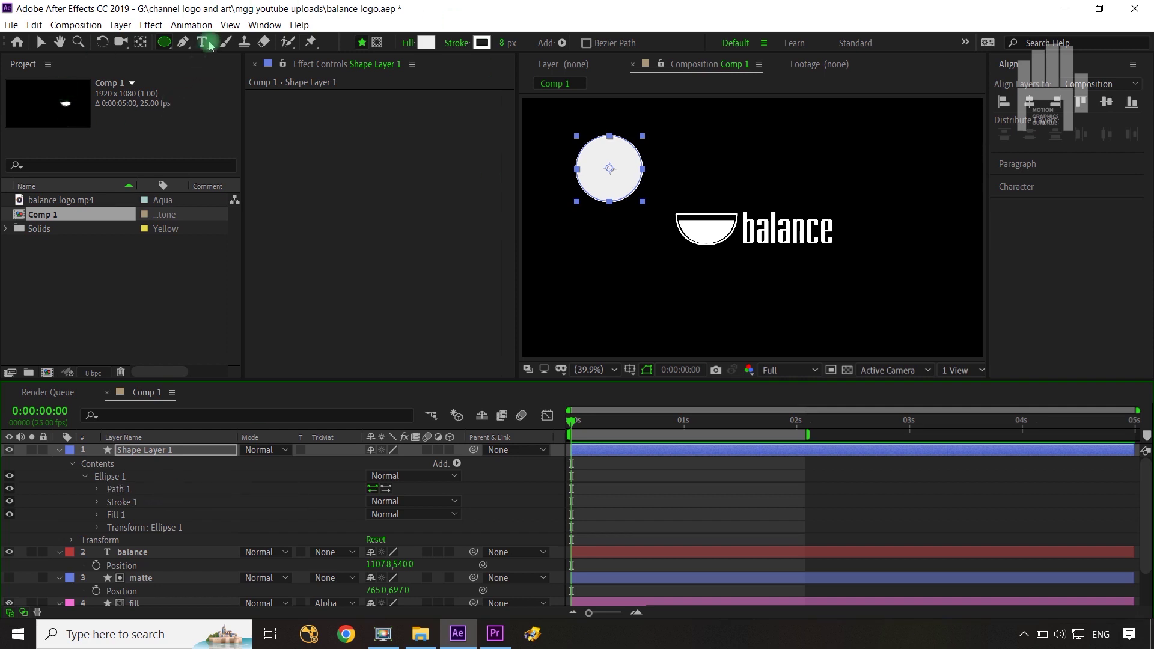
Reshape the circle into a half-circle bowl by removing its top vertex and straightening the upper edge with the Pen tool.
click(182, 41)
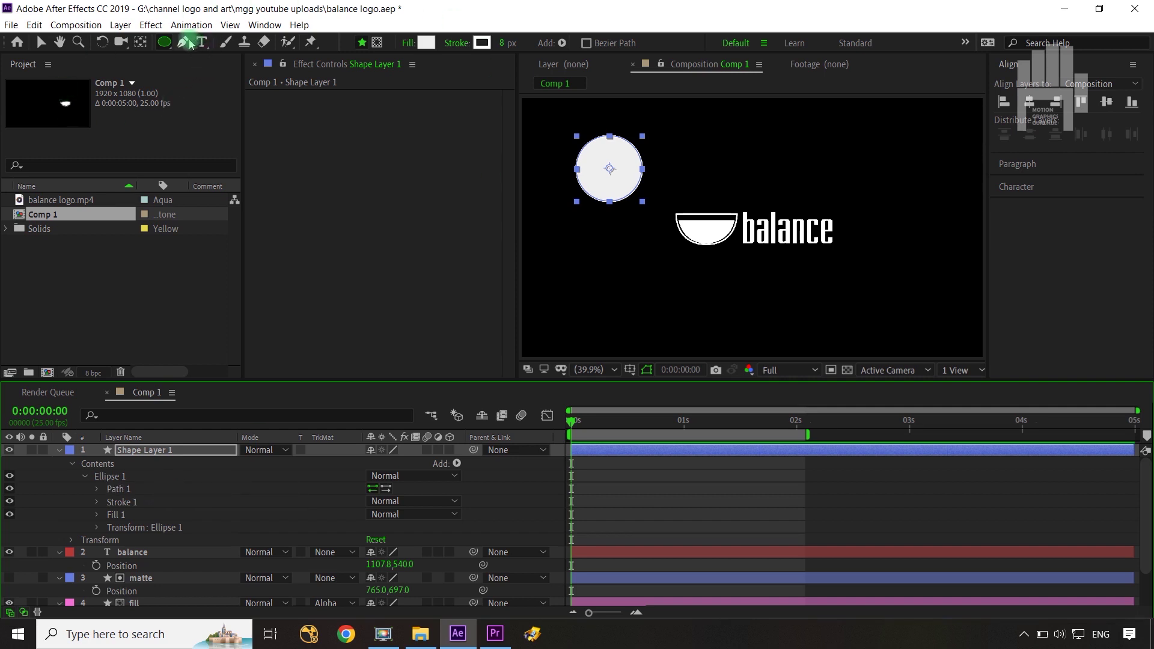
click(118, 489)
click(608, 137)
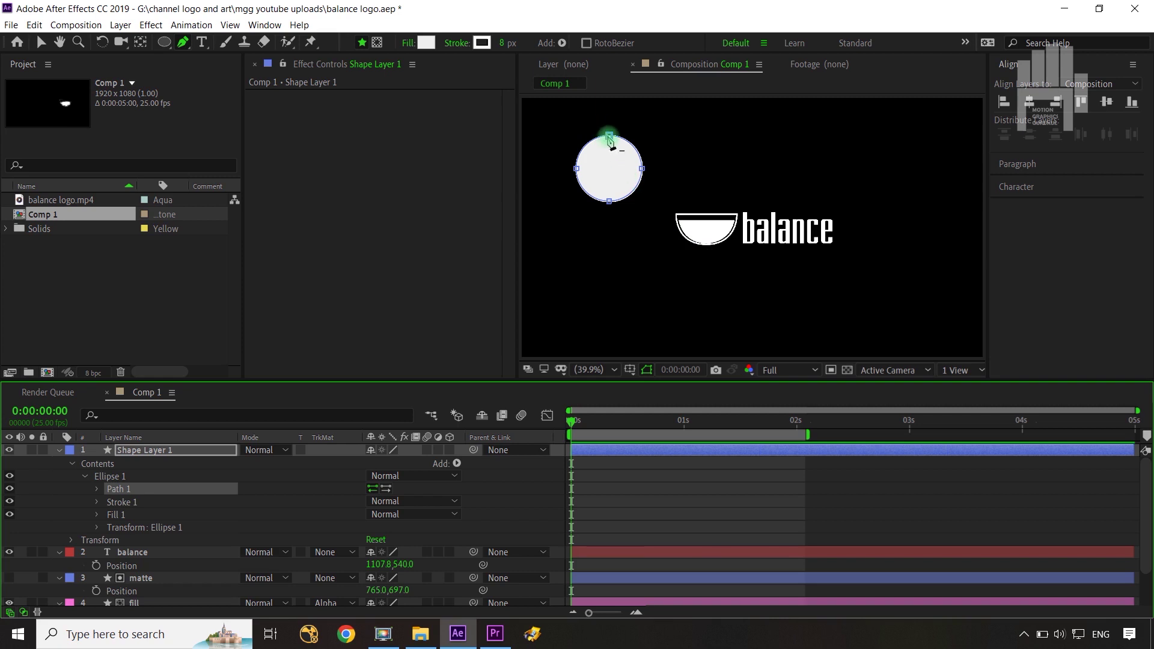
drag(610, 138, 645, 174)
click(573, 172)
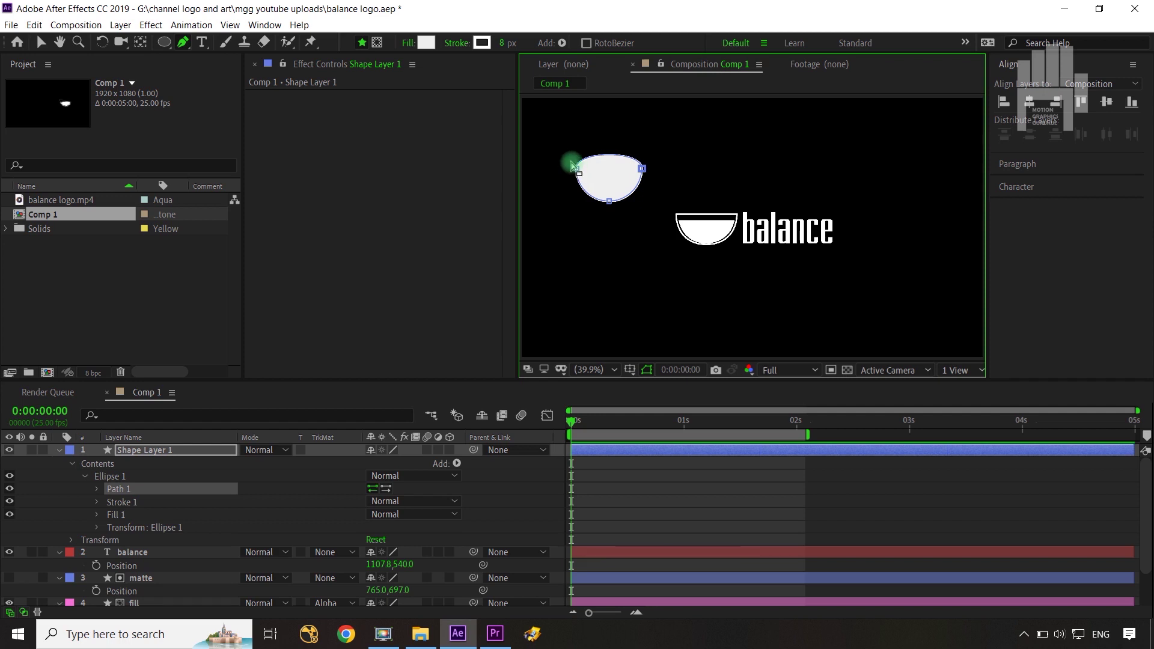
mouse_move(566, 161)
mouse_down()
mouse_move(583, 177)
mouse_move(578, 152)
mouse_move(577, 168)
mouse_up()
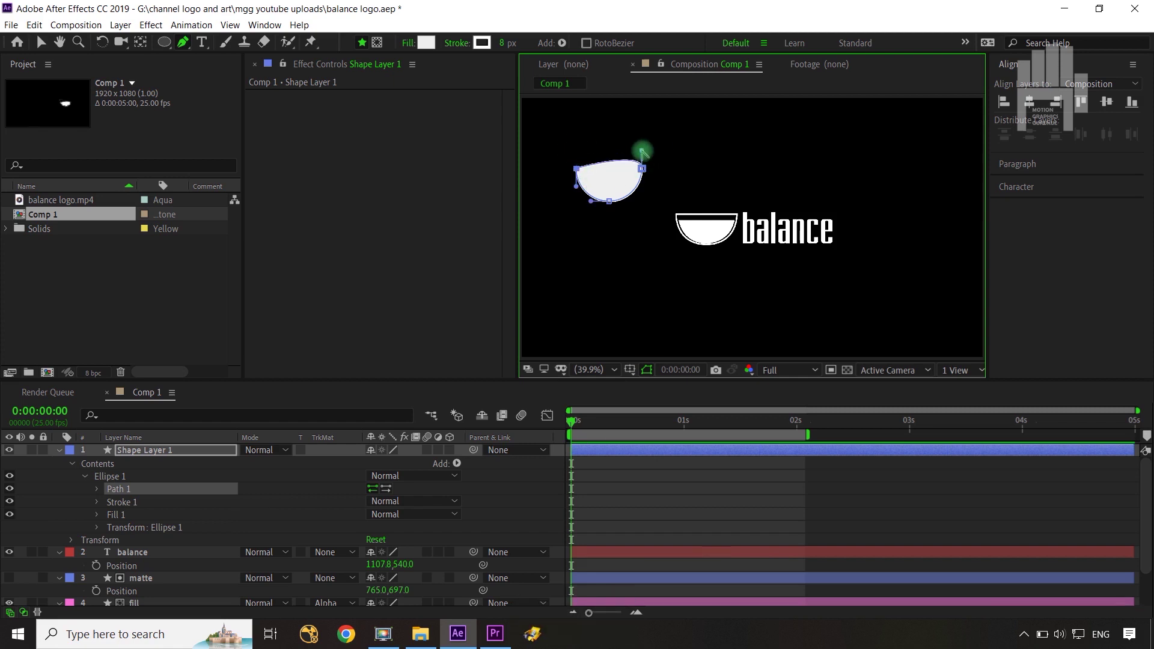
drag(641, 149, 641, 167)
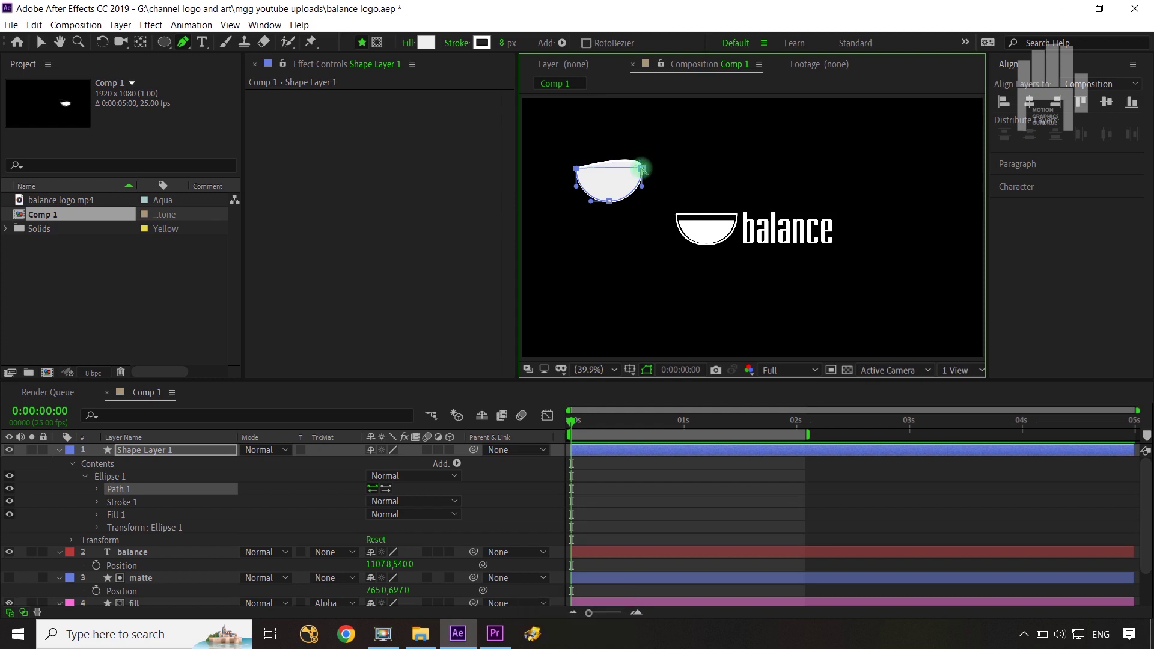
Delete the half-circle shape layer and return to the Selection tool.
click(158, 455)
key(Delete)
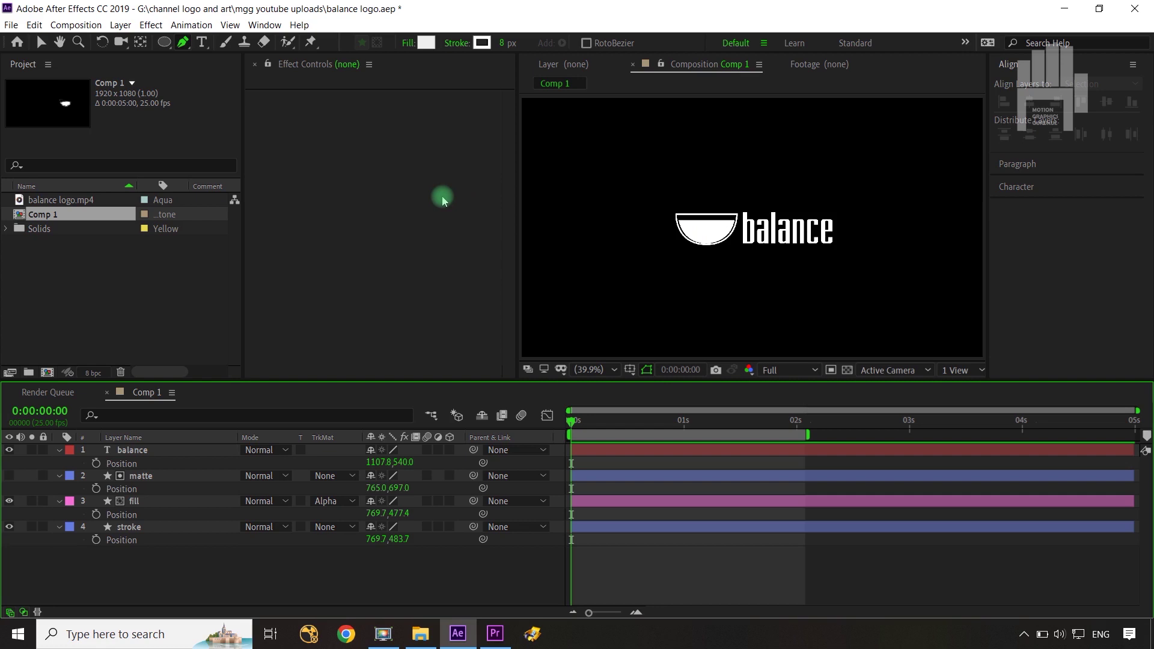
key(v)
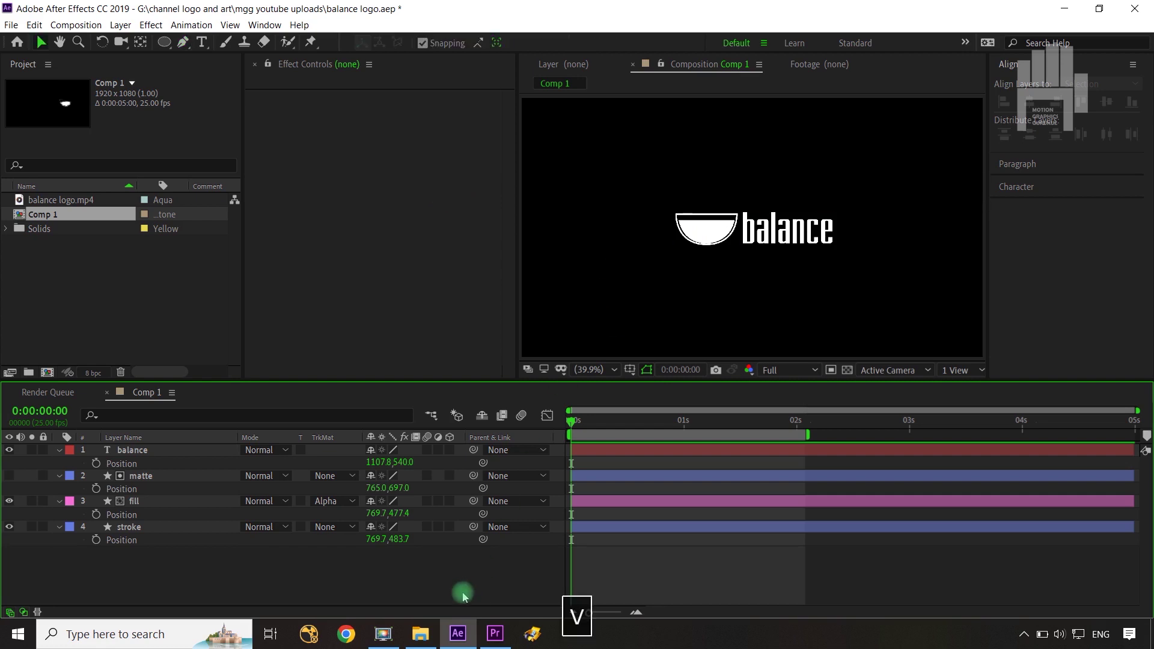
Add a null object to the composition as a controller for the bowl layers.
click(143, 475)
shift+click(148, 528)
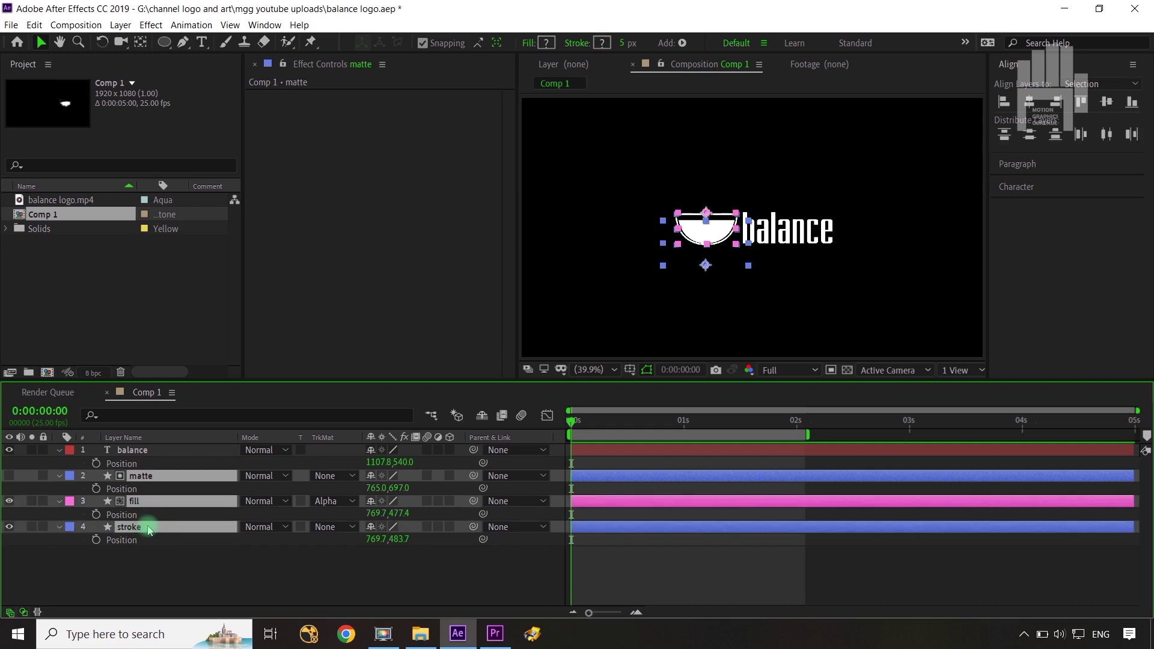
click(188, 571)
right_click(189, 570)
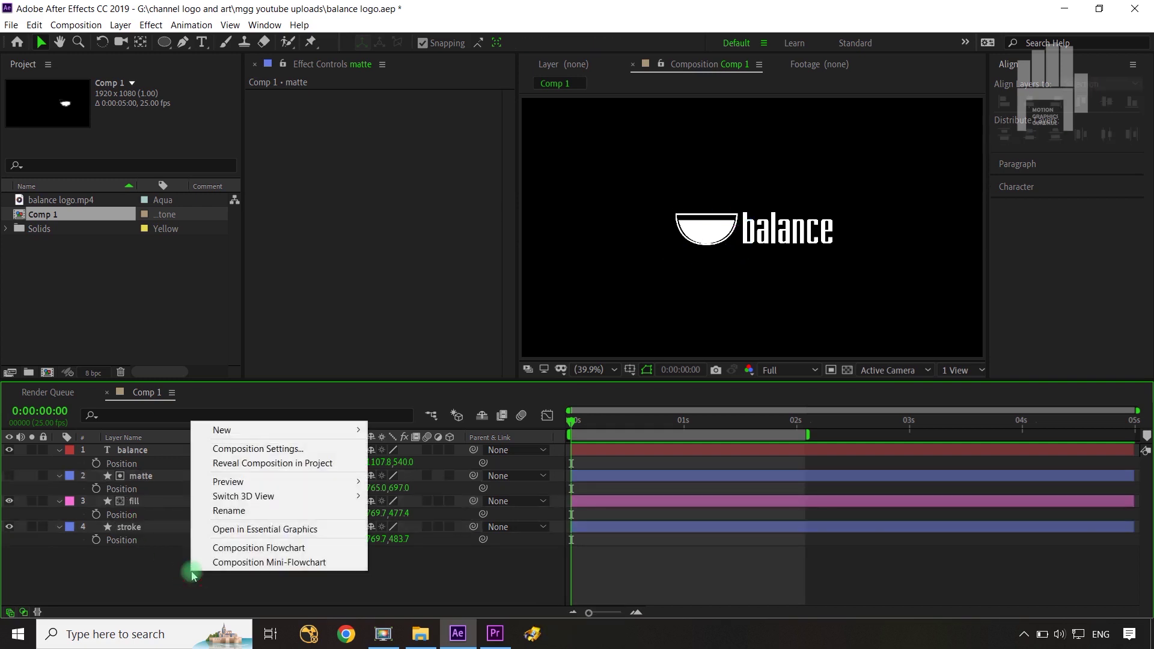
key(Escape)
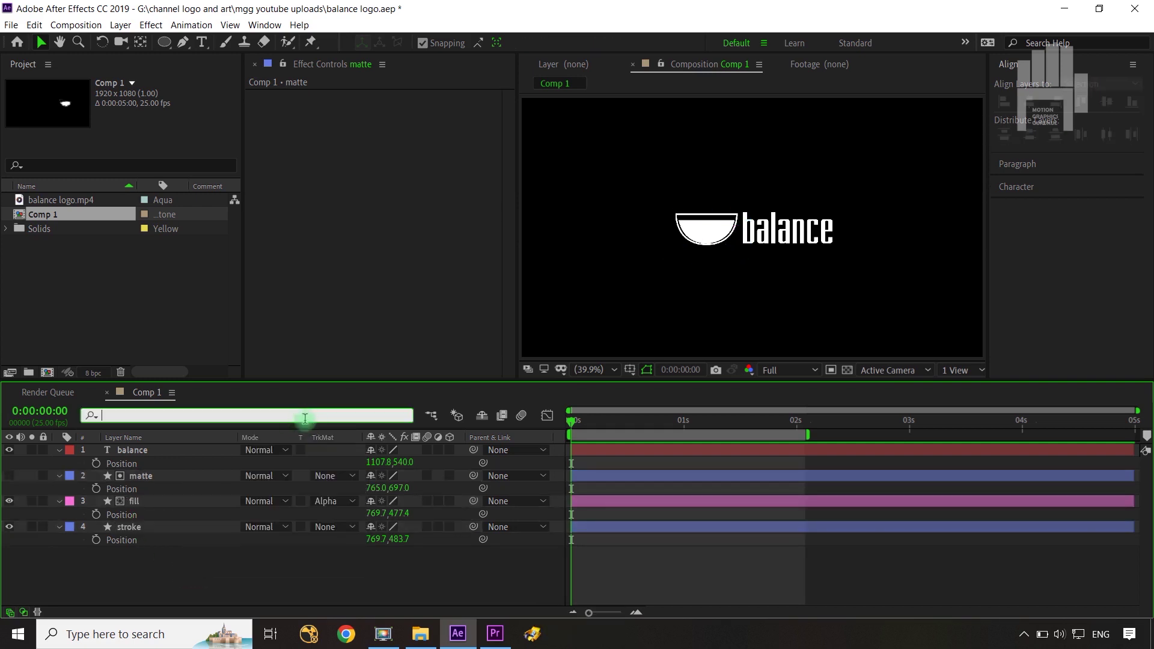
right_click(310, 582)
mouse_move(442, 438)
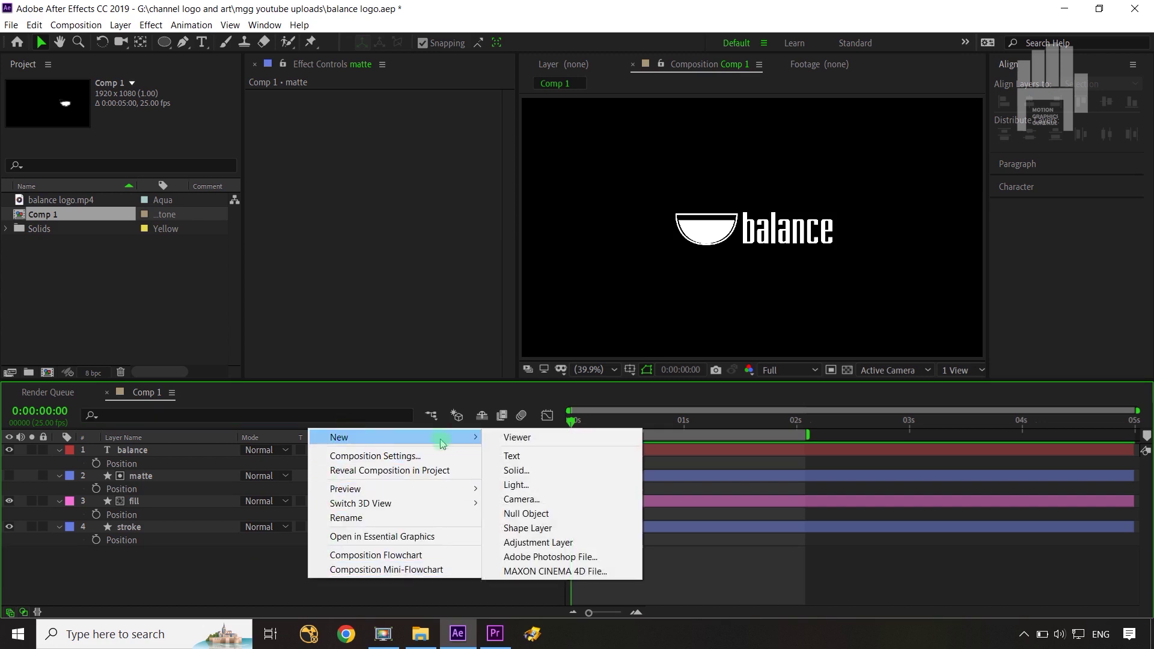
click(574, 520)
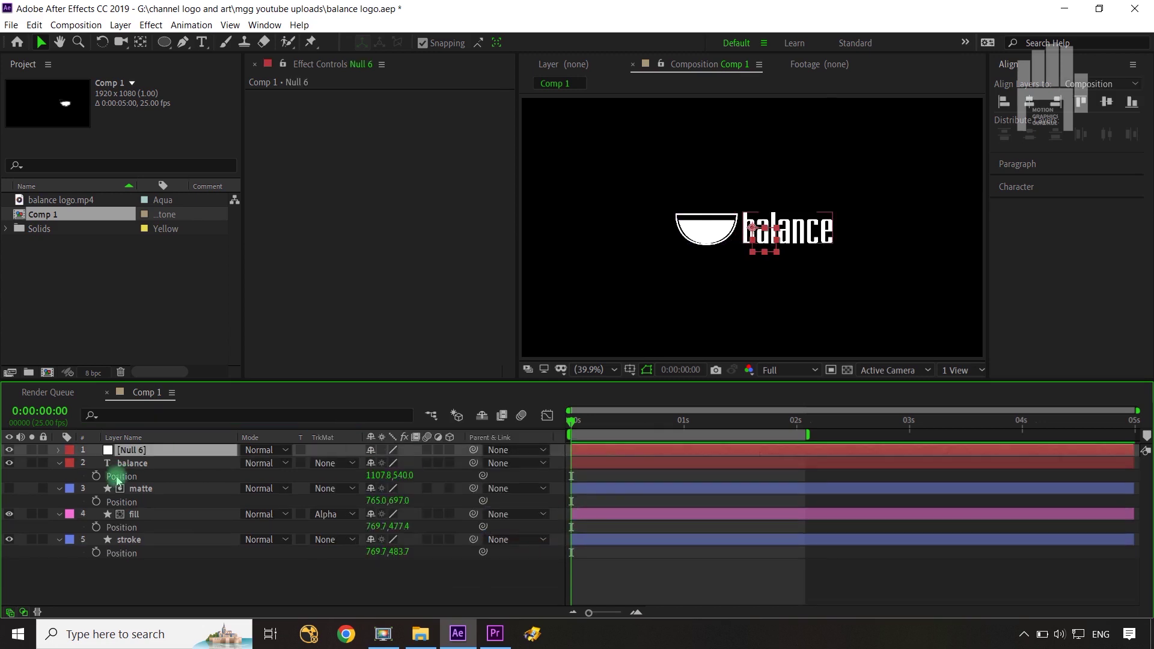
Parent the matte, fill and stroke layers to the null object.
click(149, 490)
shift+click(153, 541)
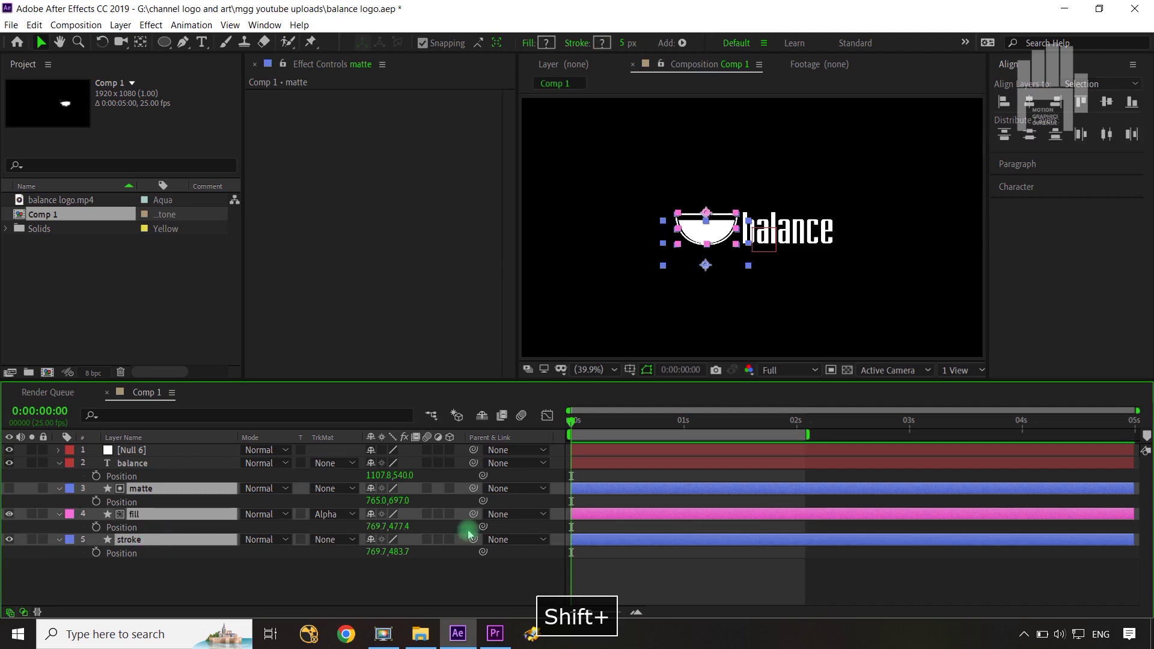
mouse_move(475, 489)
mouse_down()
mouse_move(277, 488)
mouse_move(153, 451)
mouse_up()
Hide the balance text layer and reveal the null object's Position property.
click(10, 463)
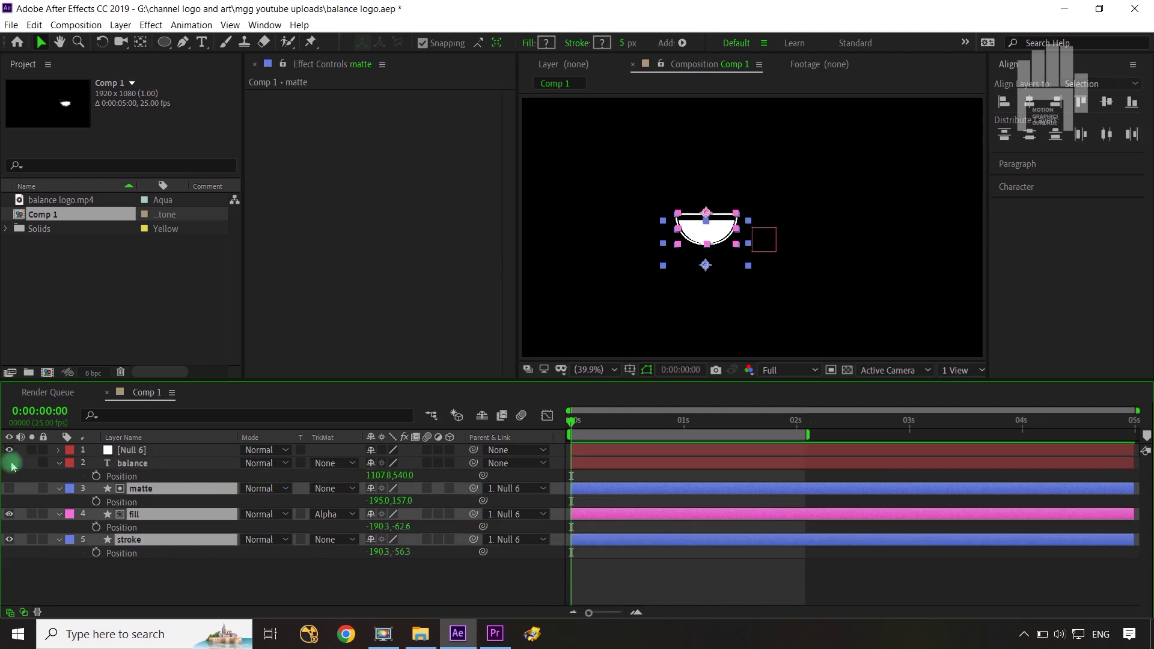
click(243, 558)
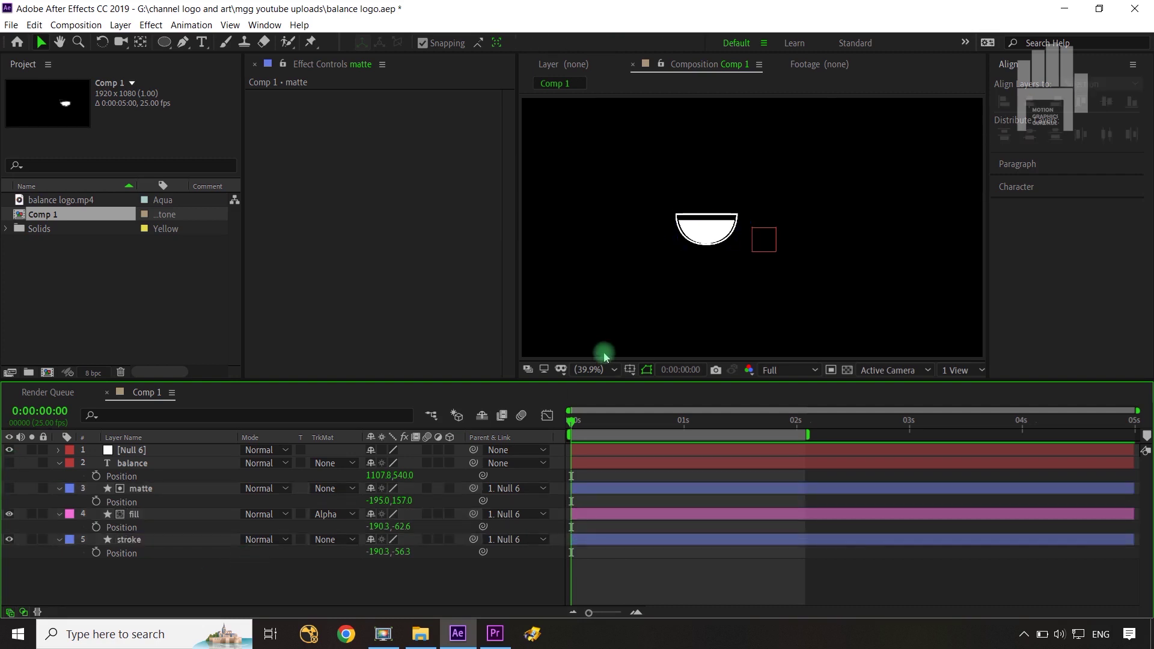
click(154, 452)
key(p)
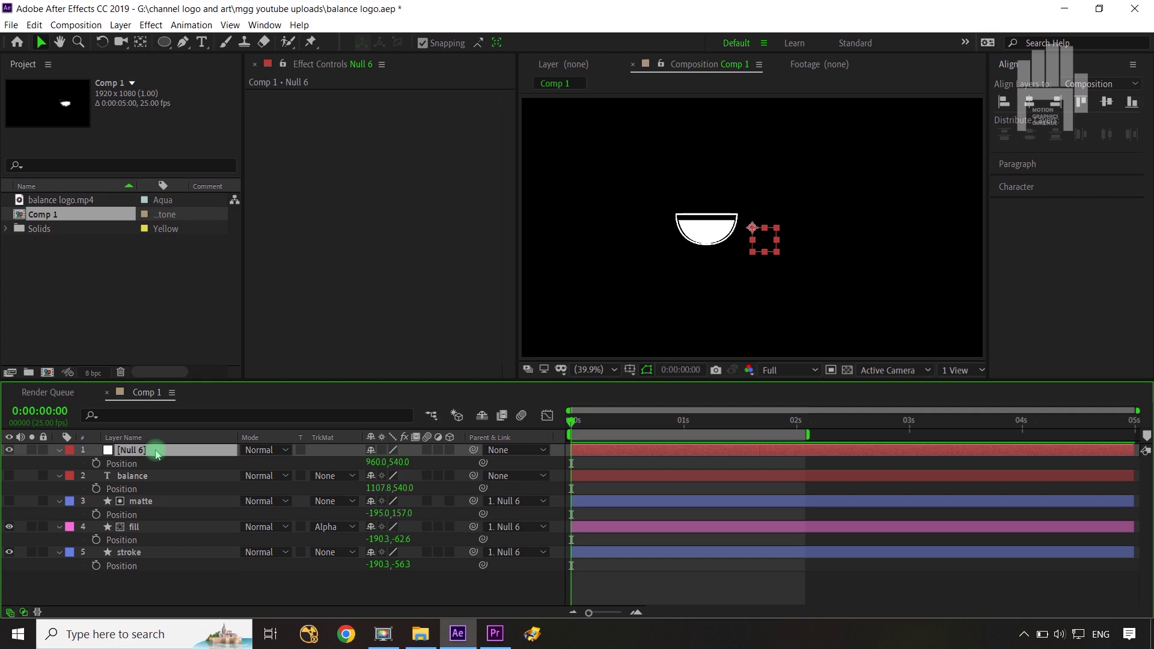
Set the parent of the matte, fill and stroke layers to None.
click(138, 501)
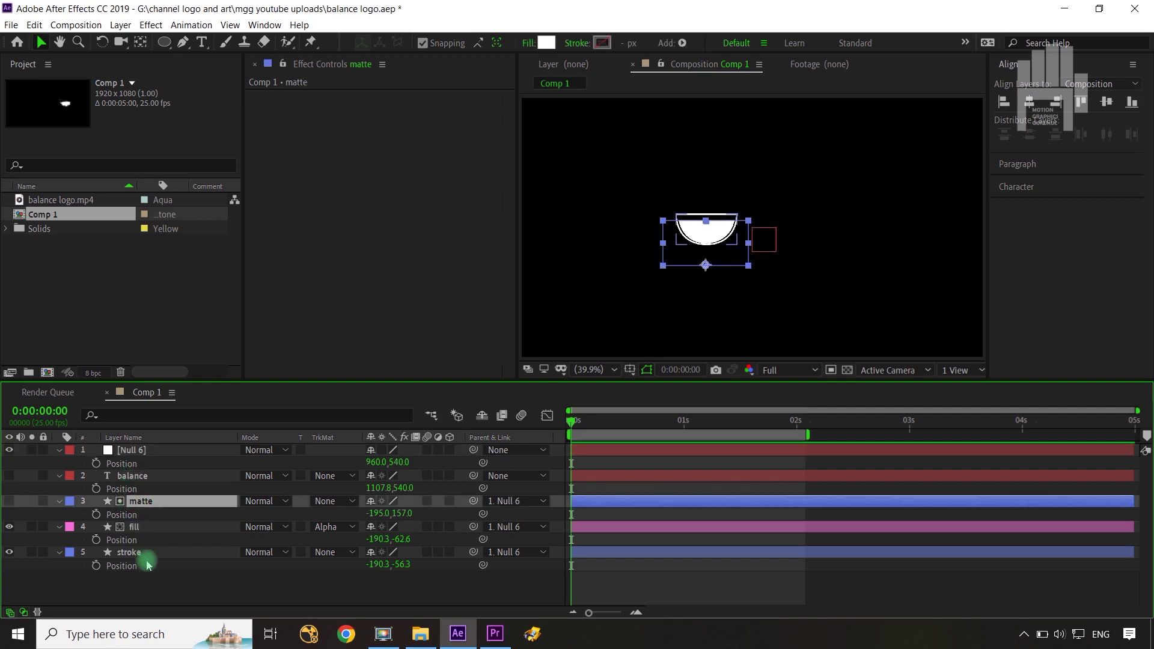
shift+click(143, 552)
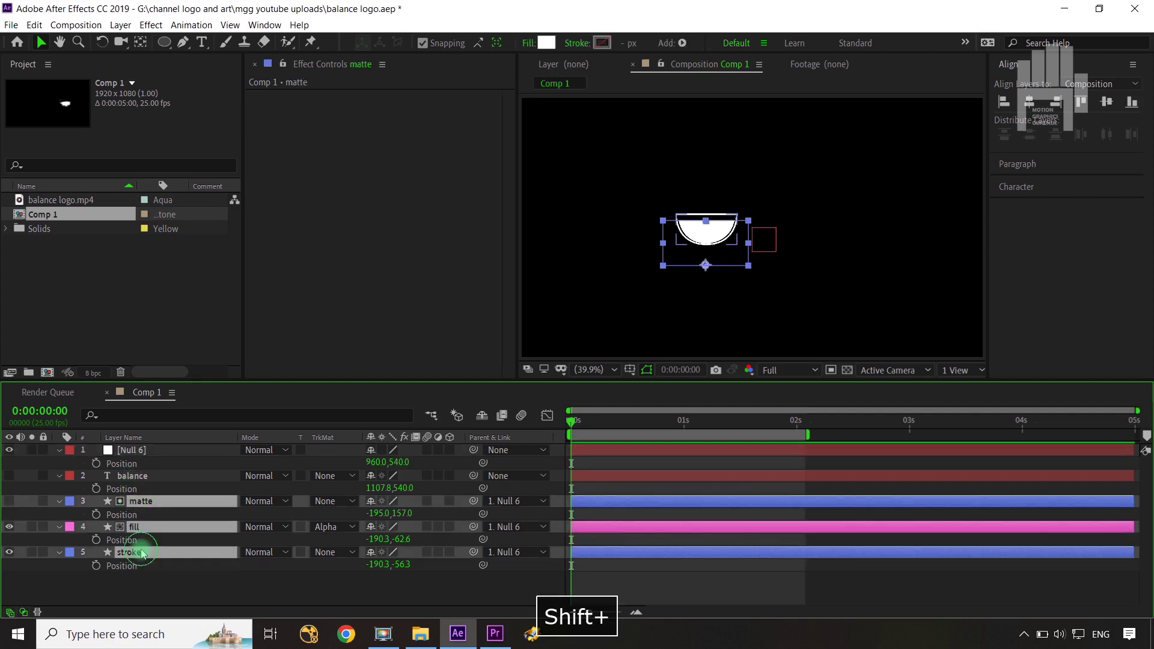
click(521, 501)
click(516, 512)
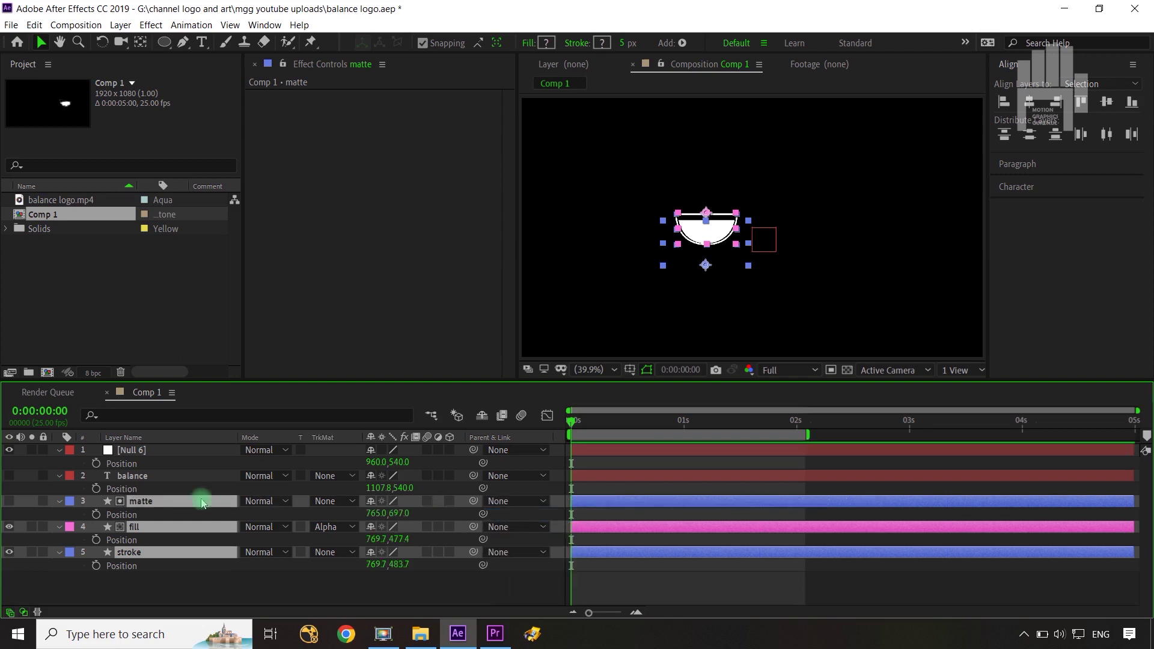
Move the null object so its anchor sits at the bowl's bottom centre, at about 769.7, 610.4.
click(170, 450)
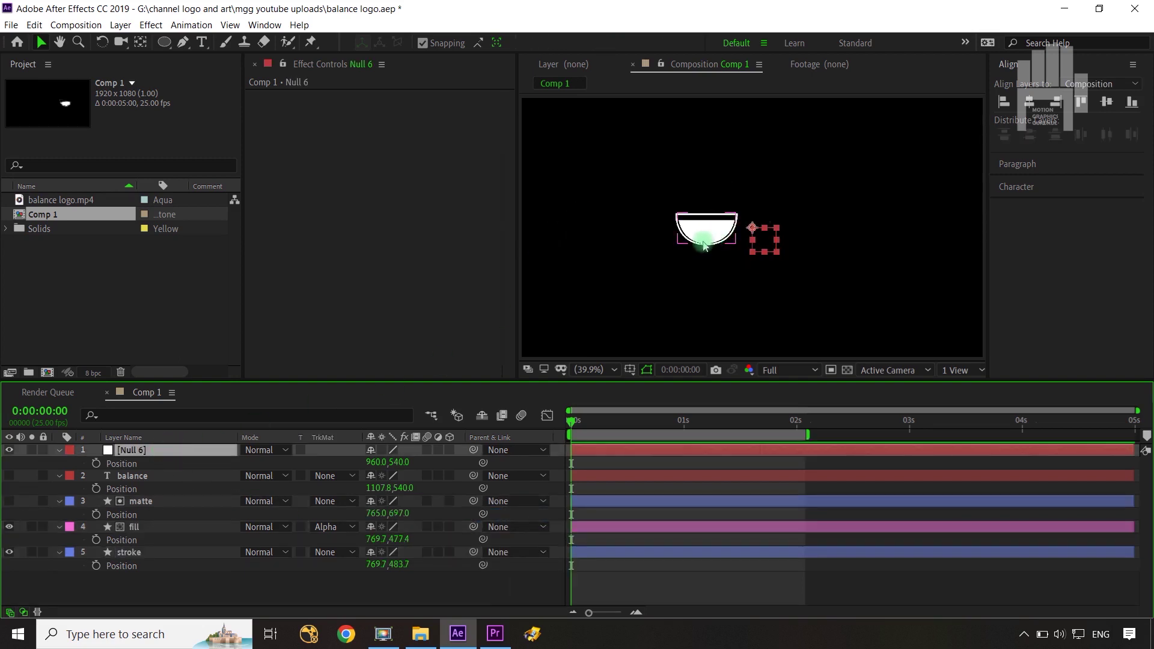
drag(752, 228, 706, 245)
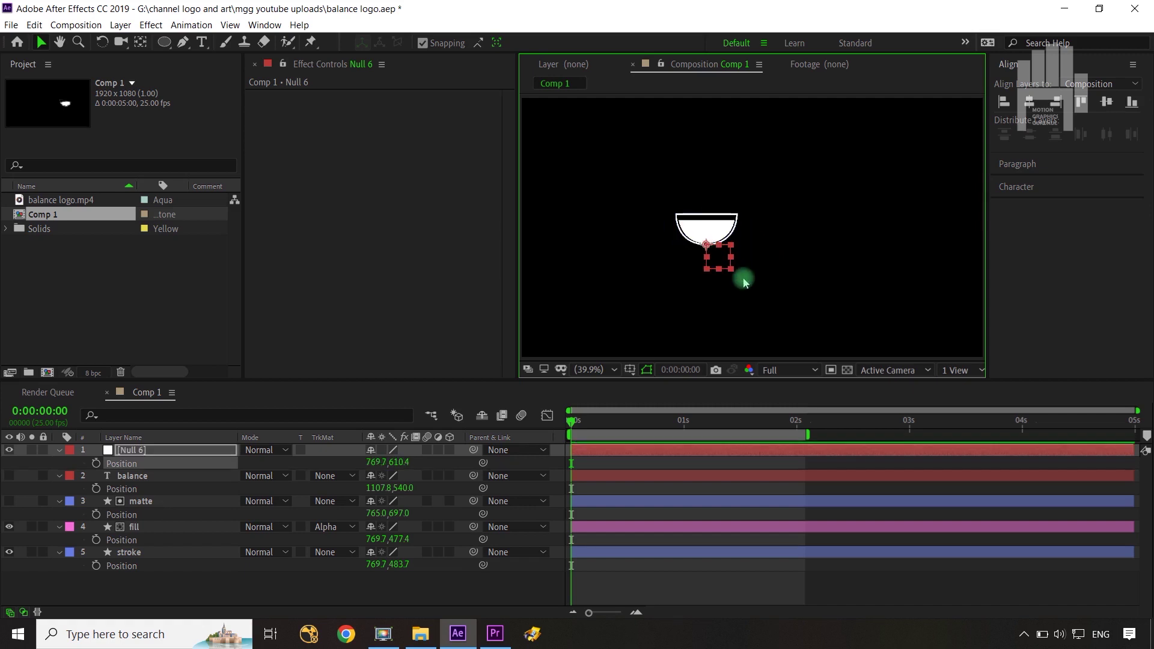
scroll(745, 276, up, 4)
key(space)
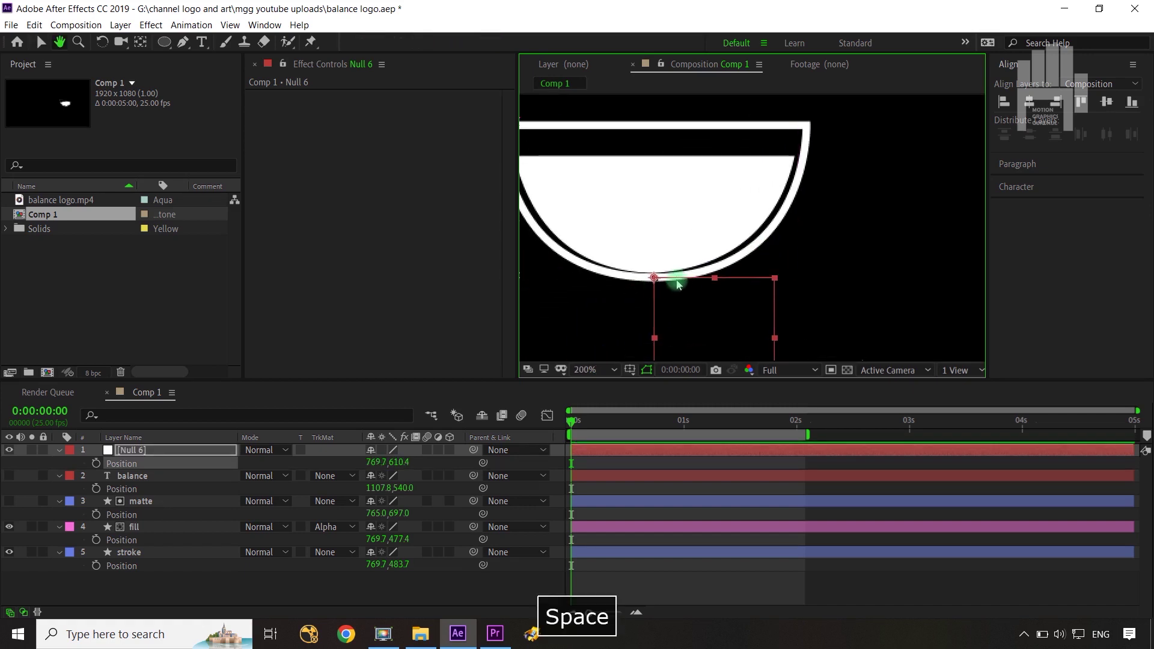
key(shift+slash)
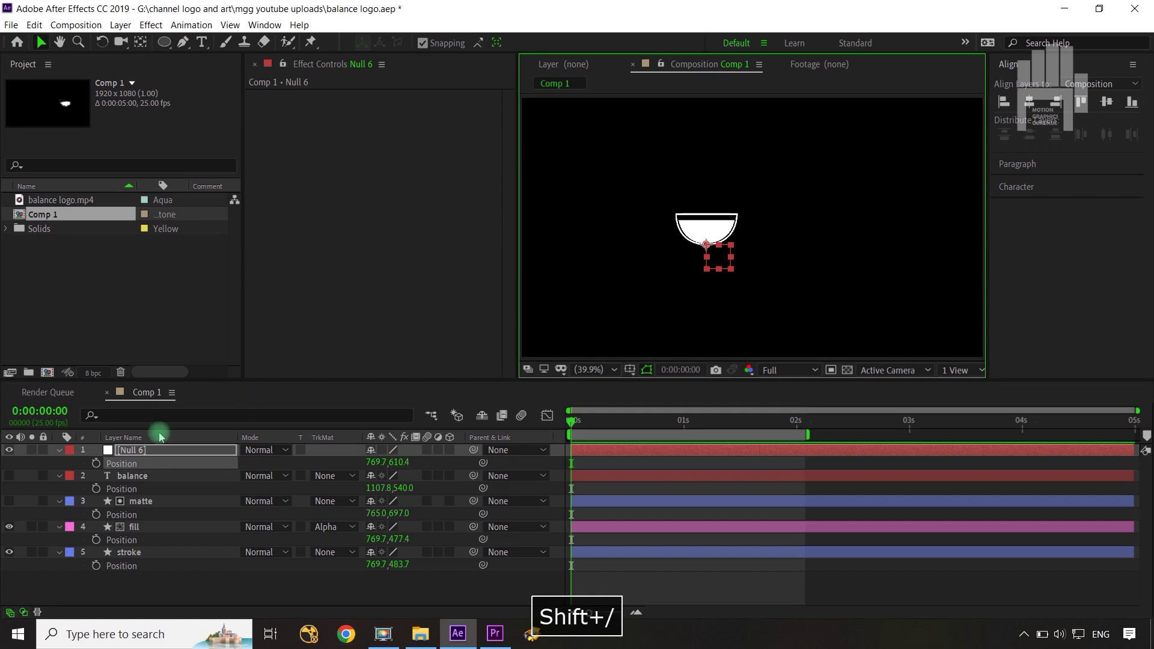
Parent the matte, fill and stroke layers to the null object and place the null below the balance text layer.
click(183, 502)
shift+click(165, 551)
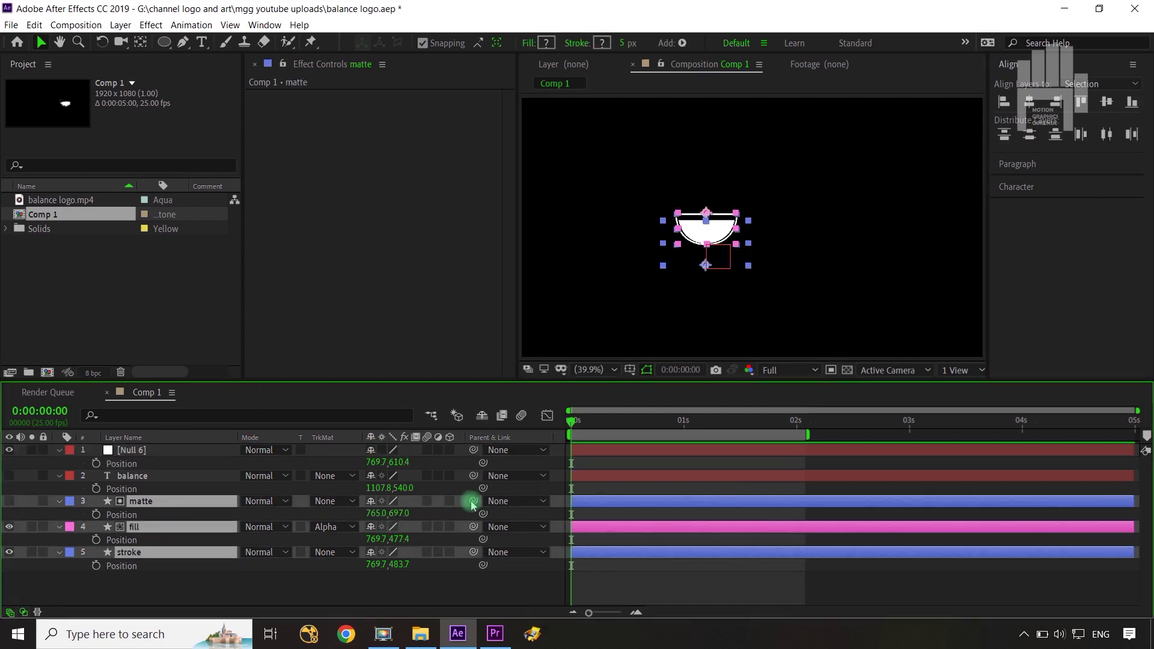
drag(474, 501, 161, 501)
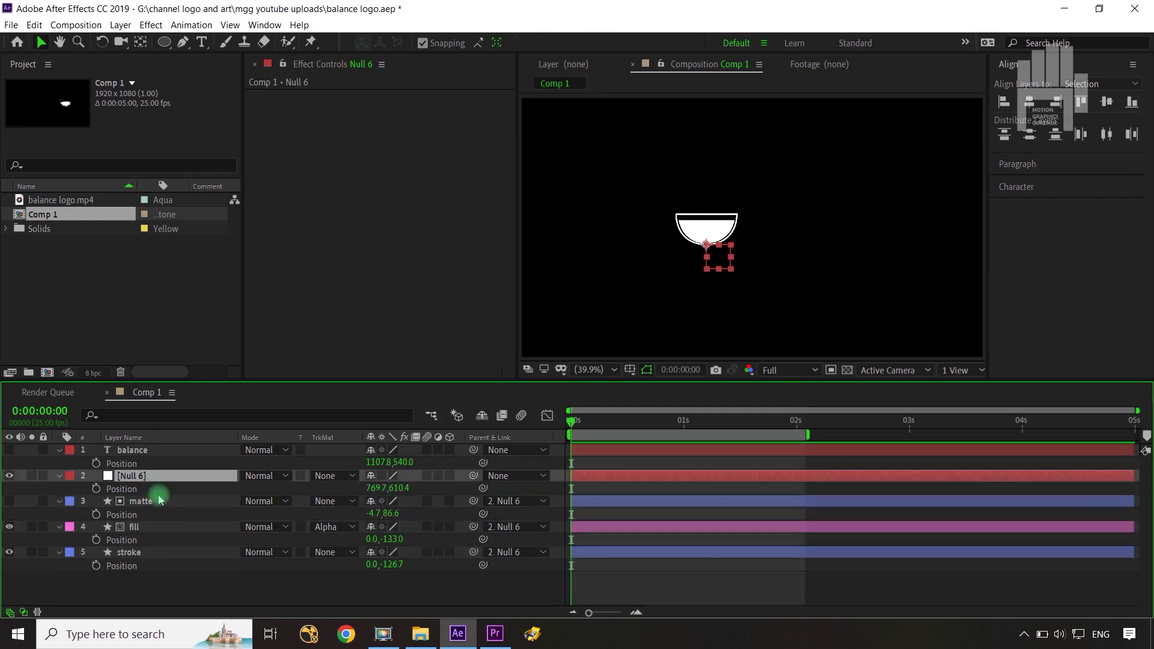
click(231, 566)
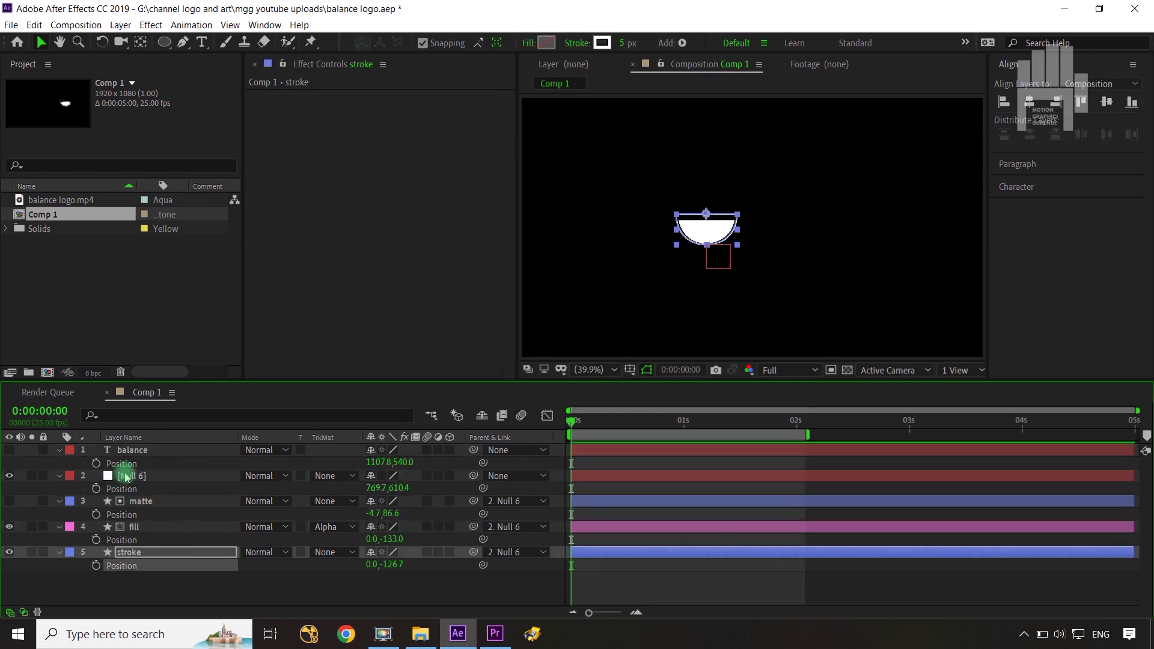
Keyframe the null's Position at 0 and 1 second, with the starting keyframe's X position moved to about 1410.7.
click(96, 488)
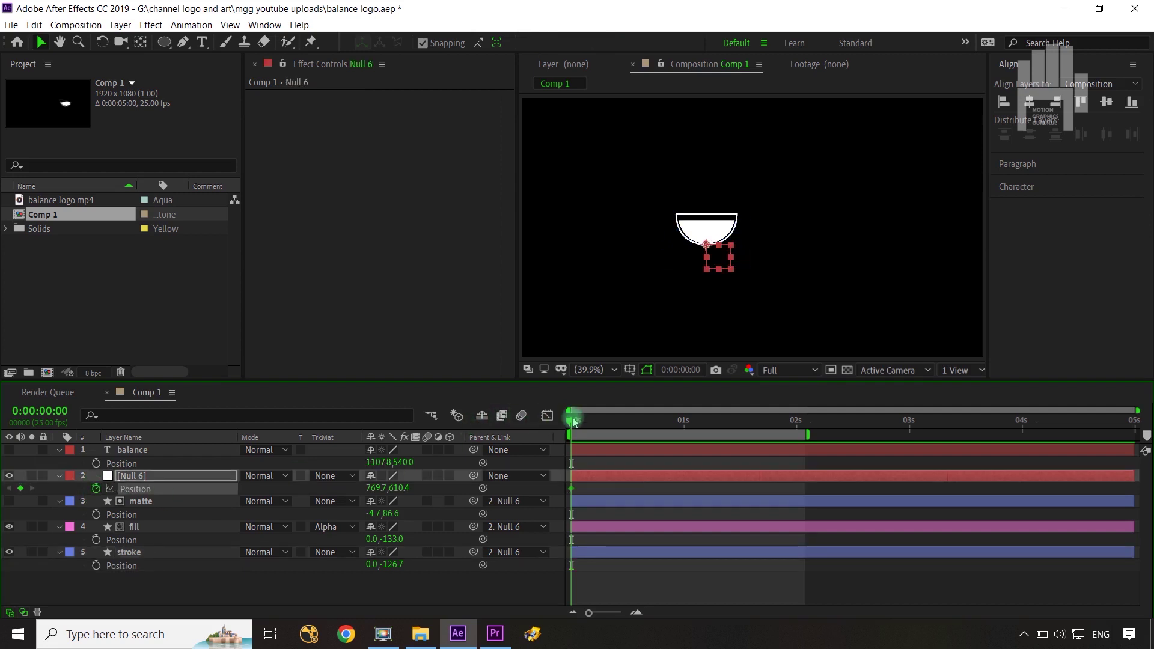
drag(571, 420, 684, 435)
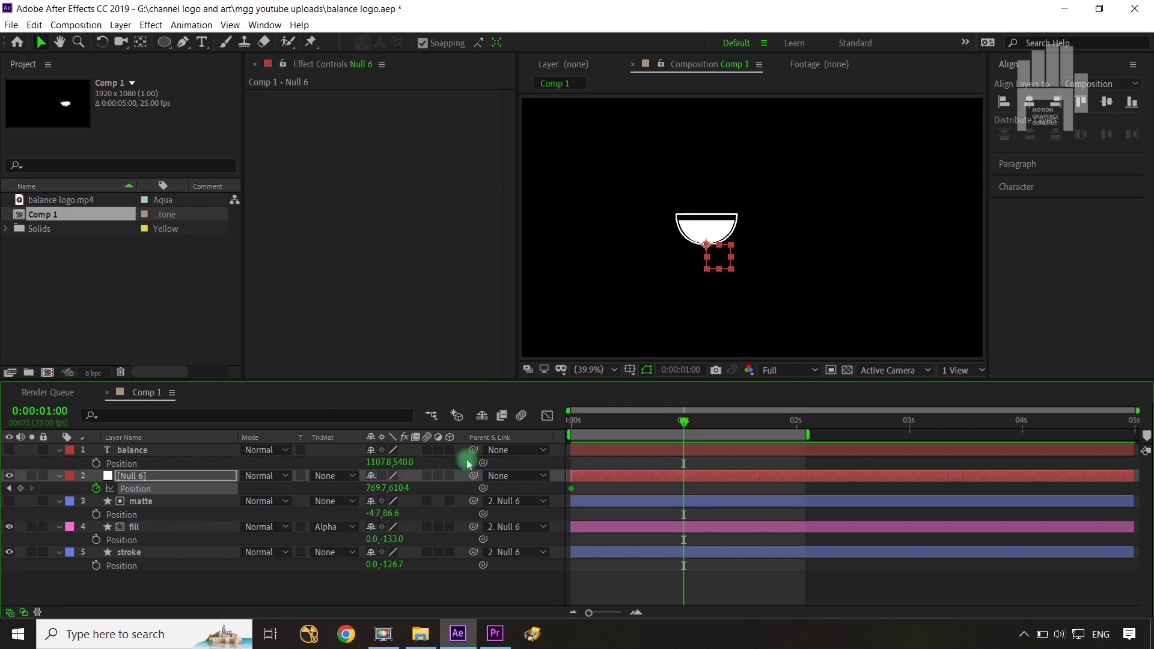
click(21, 488)
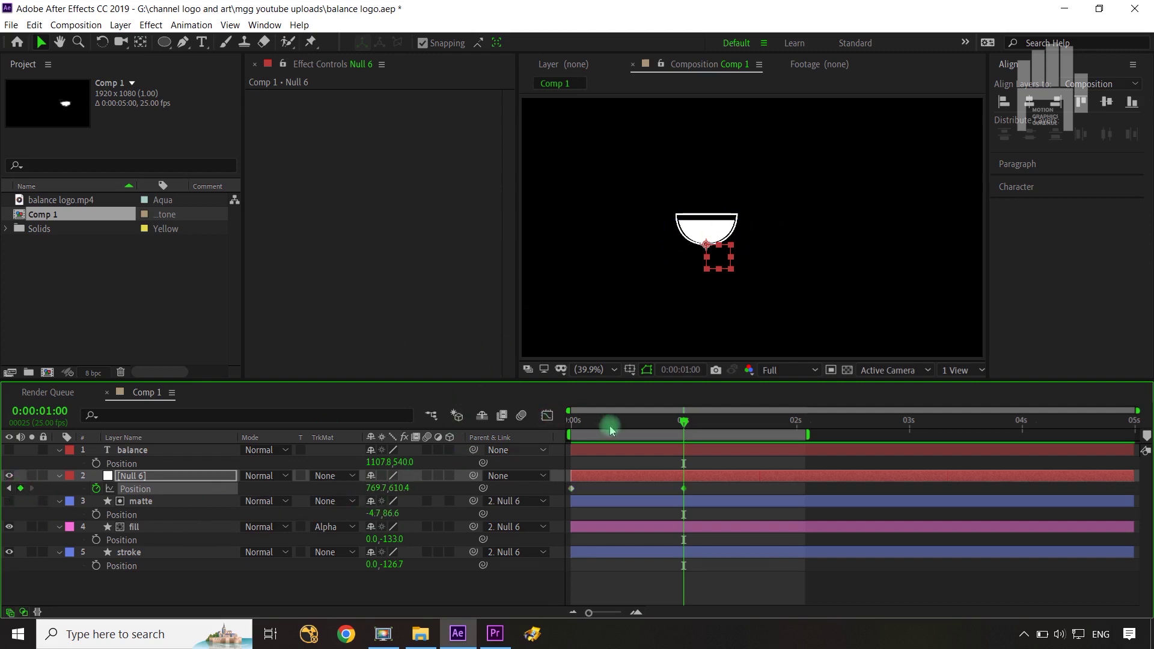
drag(683, 421, 539, 456)
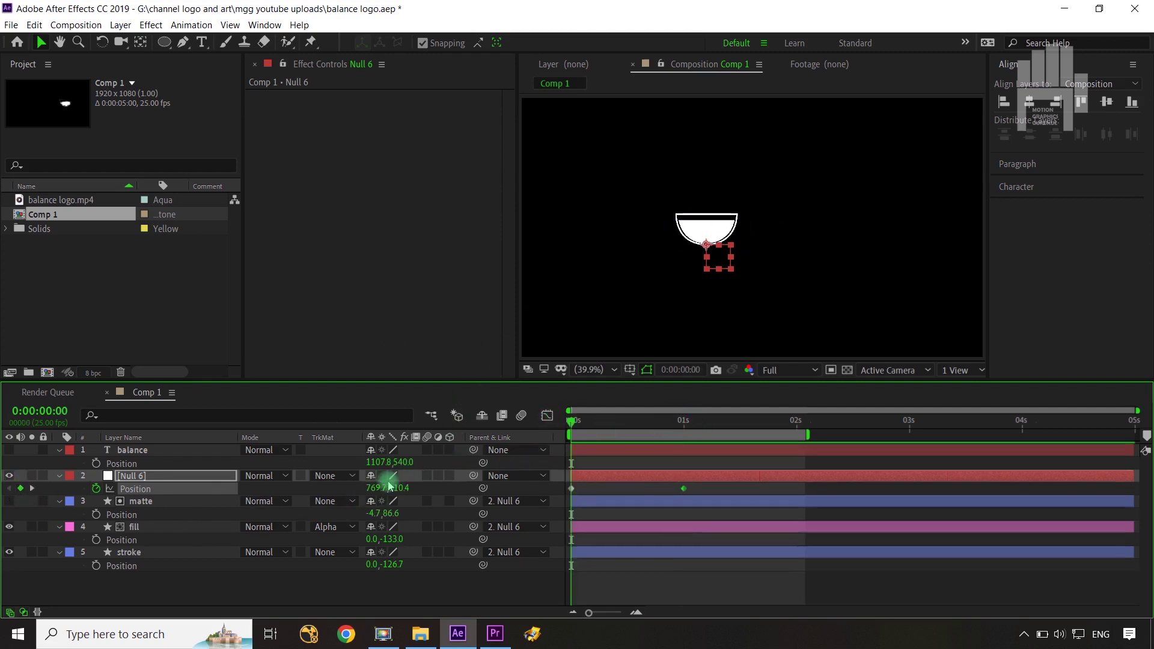
drag(376, 488, 816, 446)
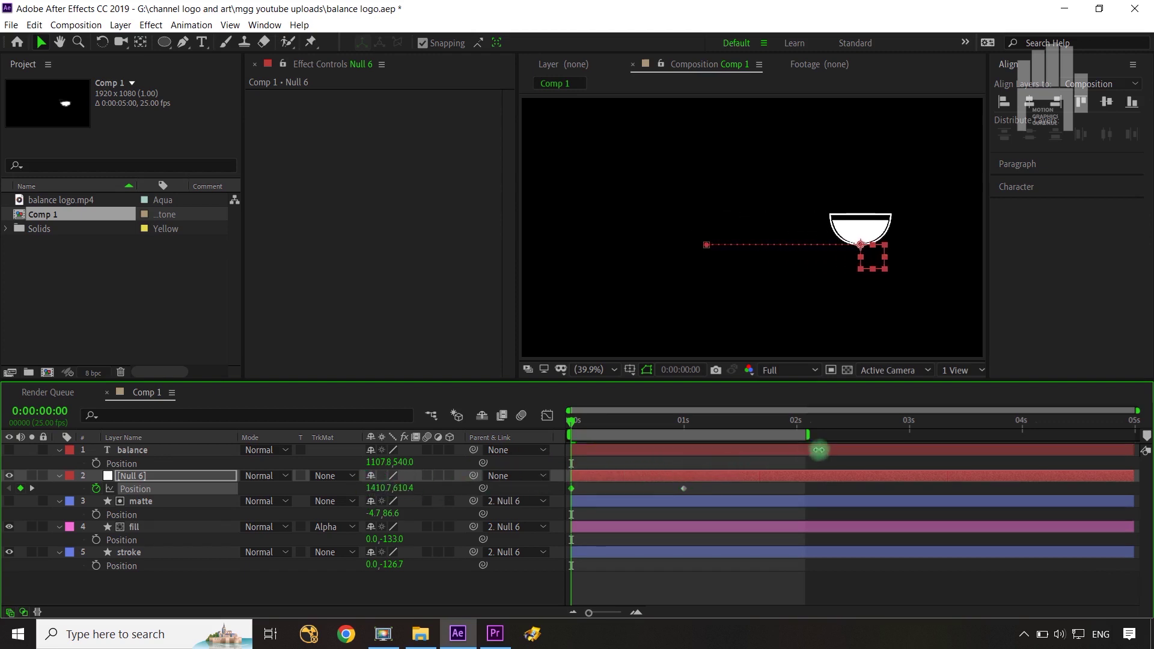
Apply Easy Ease to both null Position keyframes and reshape the speed graph for a fast start and a long slowdown.
click(686, 494)
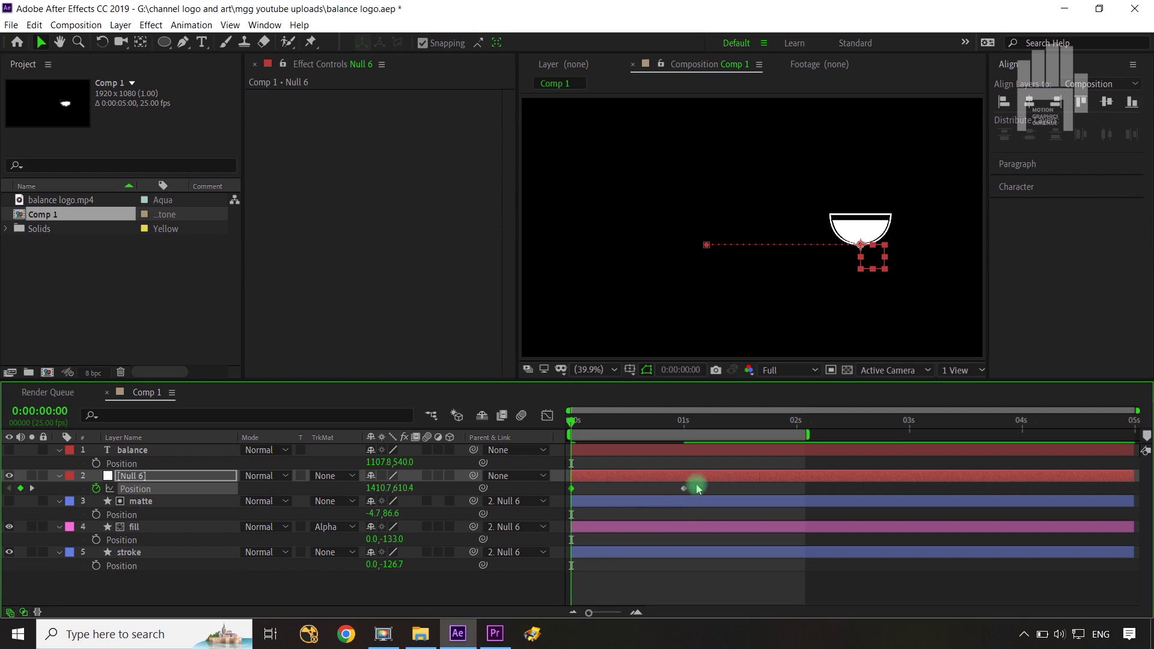
click(556, 495)
key(F9)
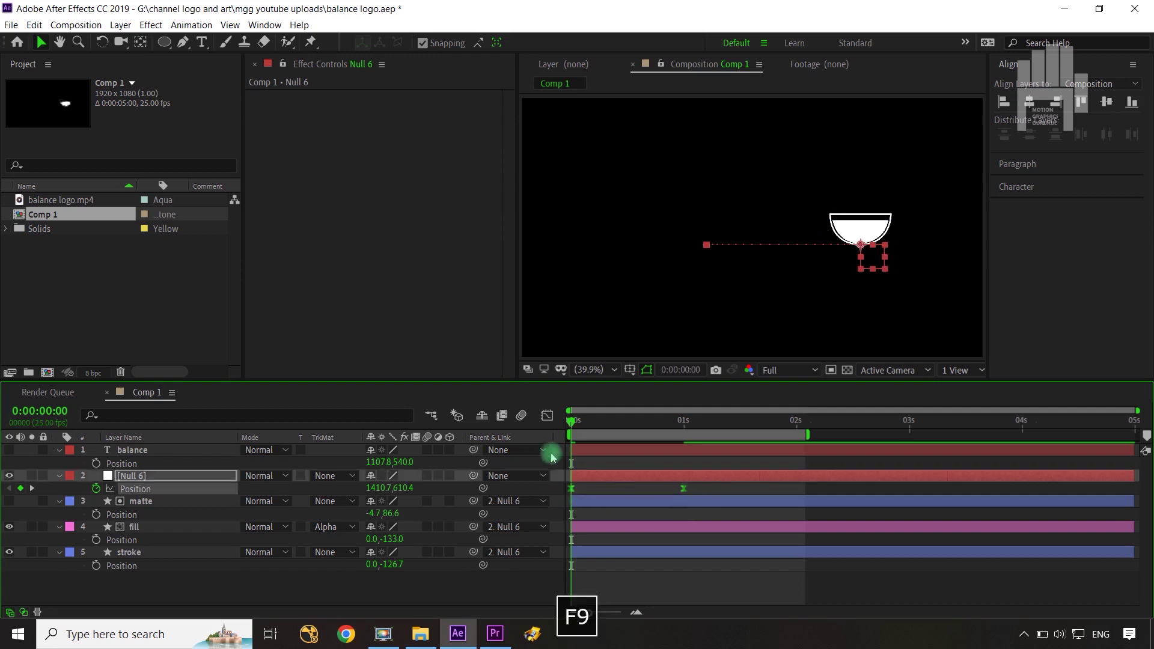
click(547, 415)
drag(721, 539, 599, 556)
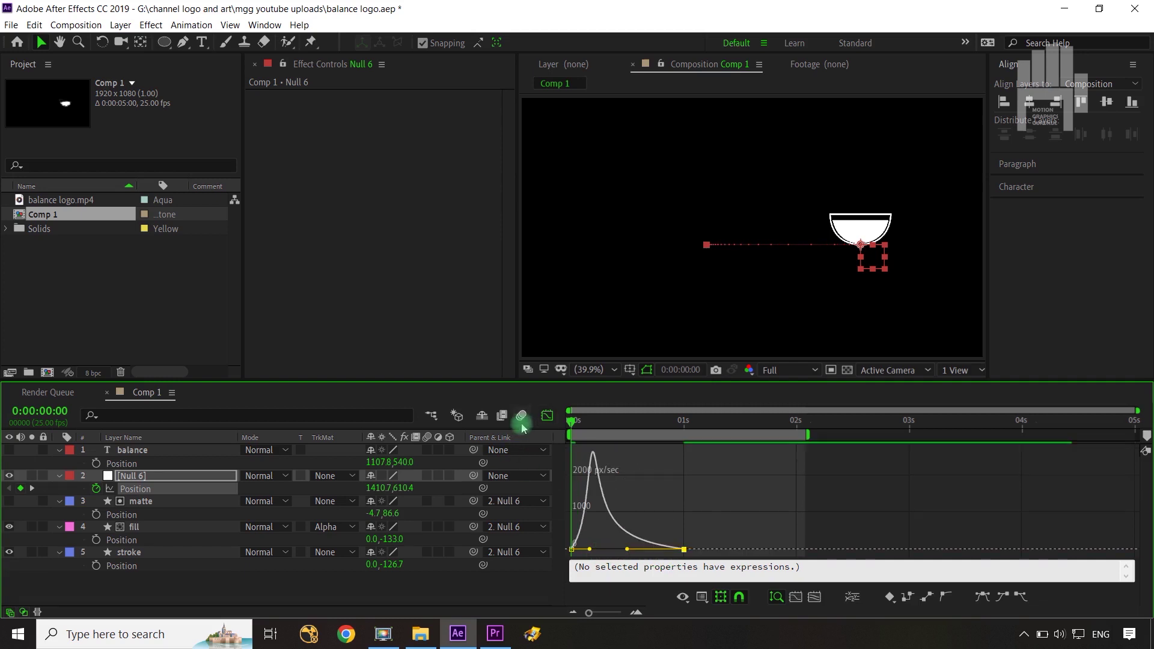
click(546, 417)
click(441, 586)
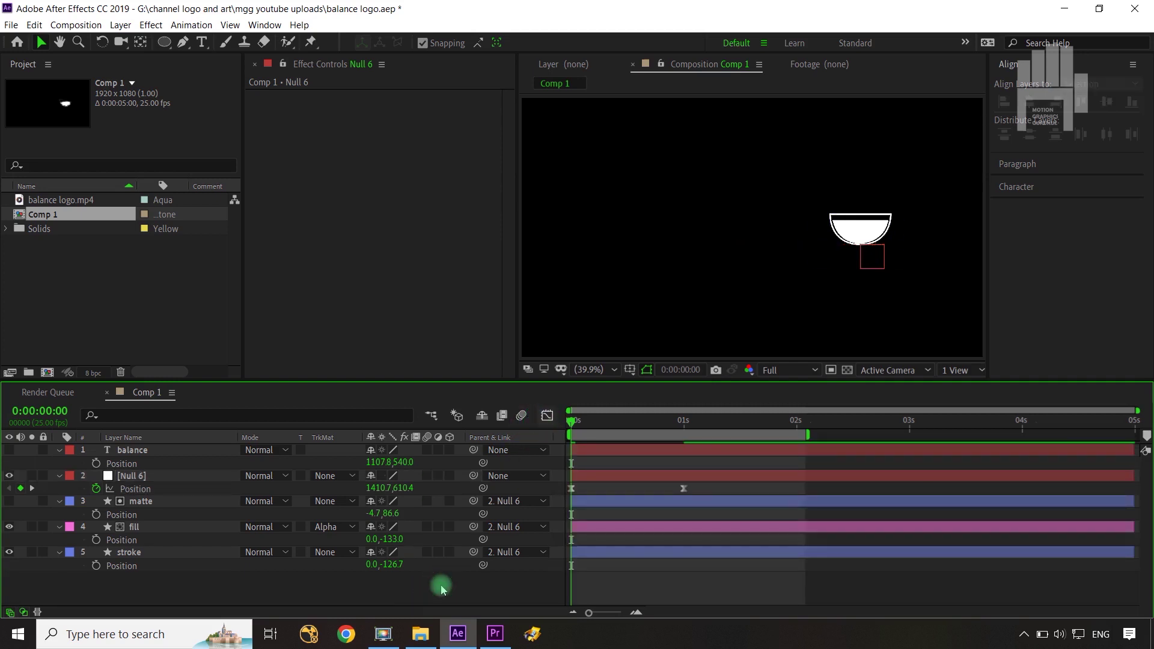
Show the Rotation property instead of Position on the matte, fill and stroke layers.
click(185, 536)
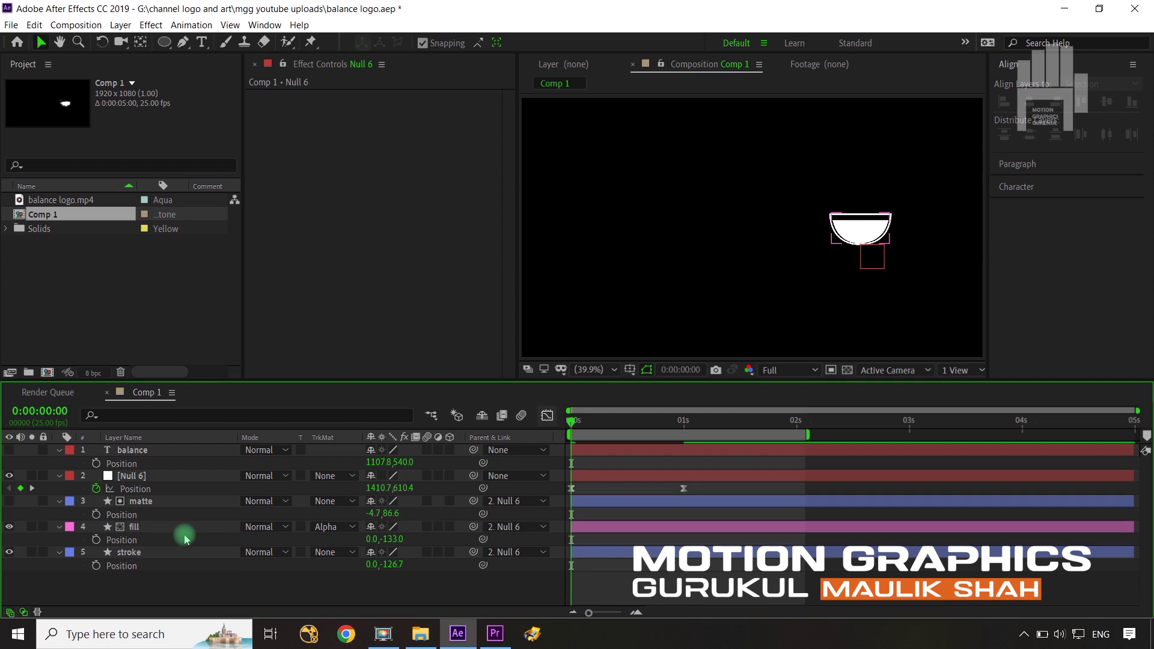
click(893, 266)
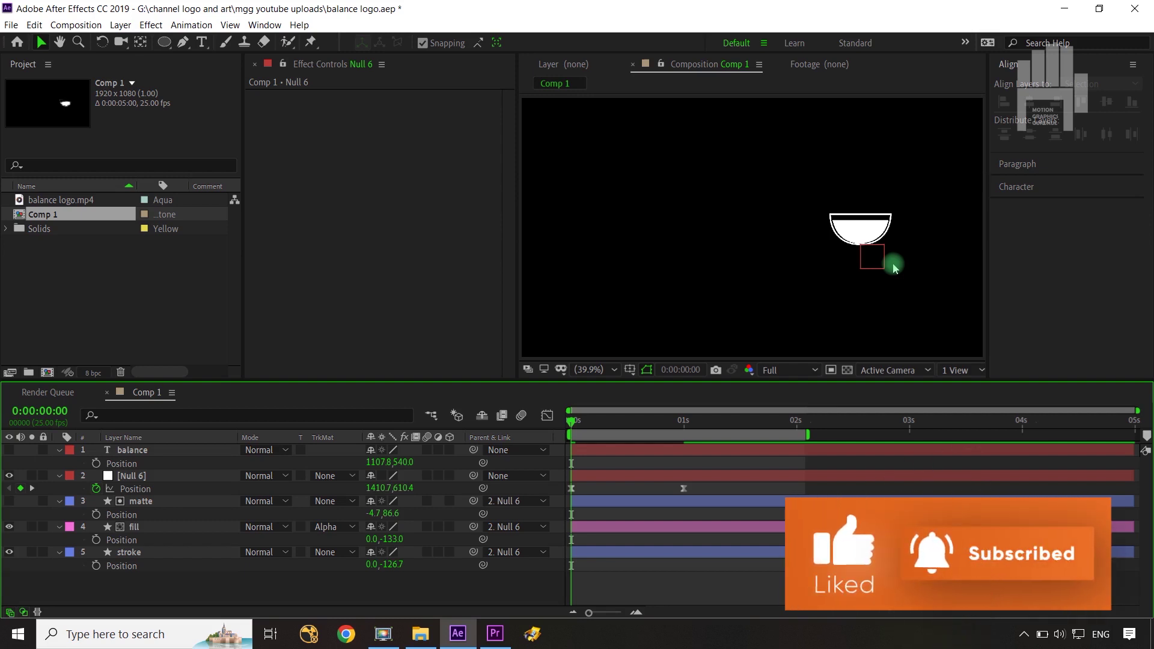
click(198, 509)
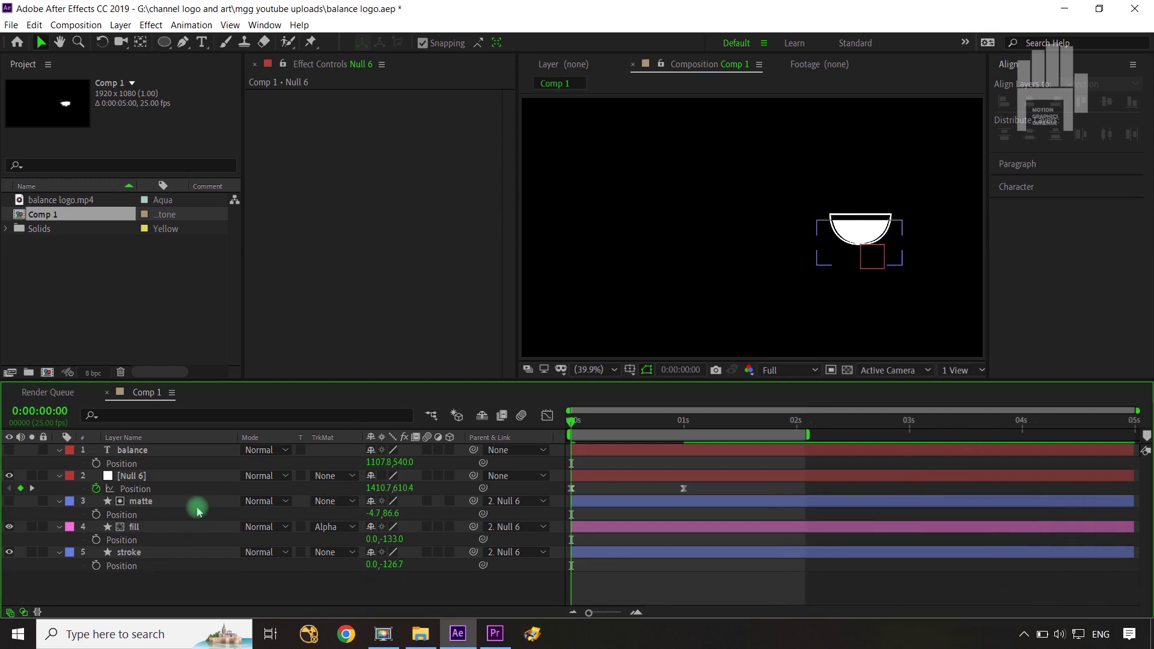
shift+click(185, 551)
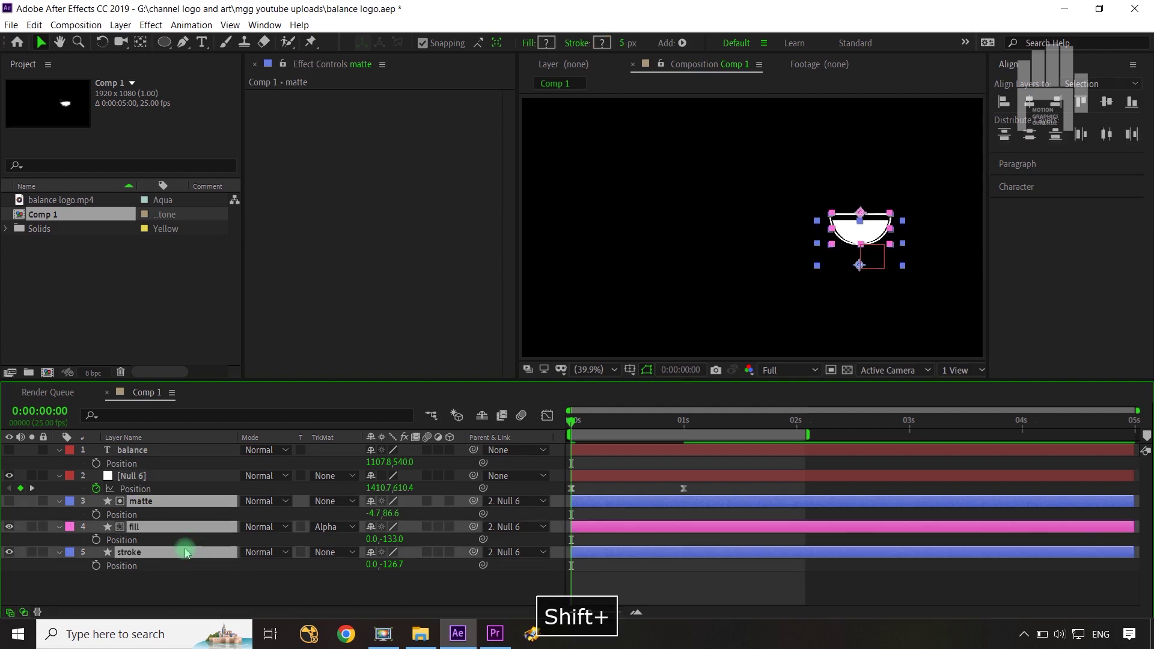
key(shift+r)
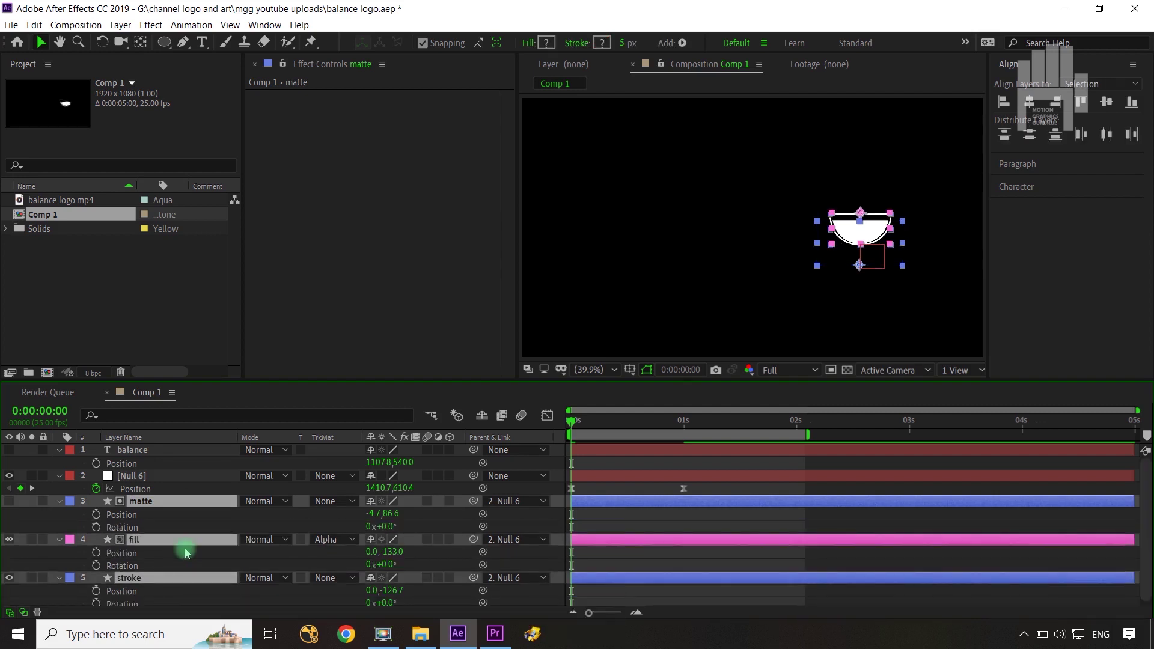
key(shift+p)
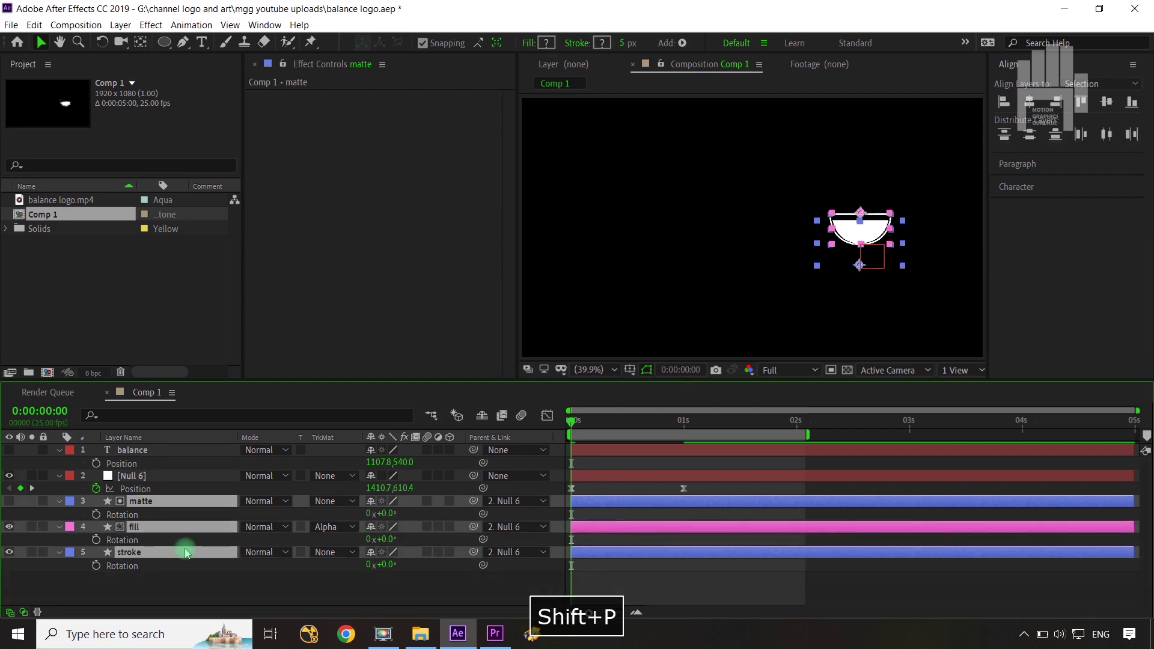
click(196, 592)
Add Pucker & Bloat to the matte layer's contents and set a keyframe on its Amount at 0 seconds.
click(166, 502)
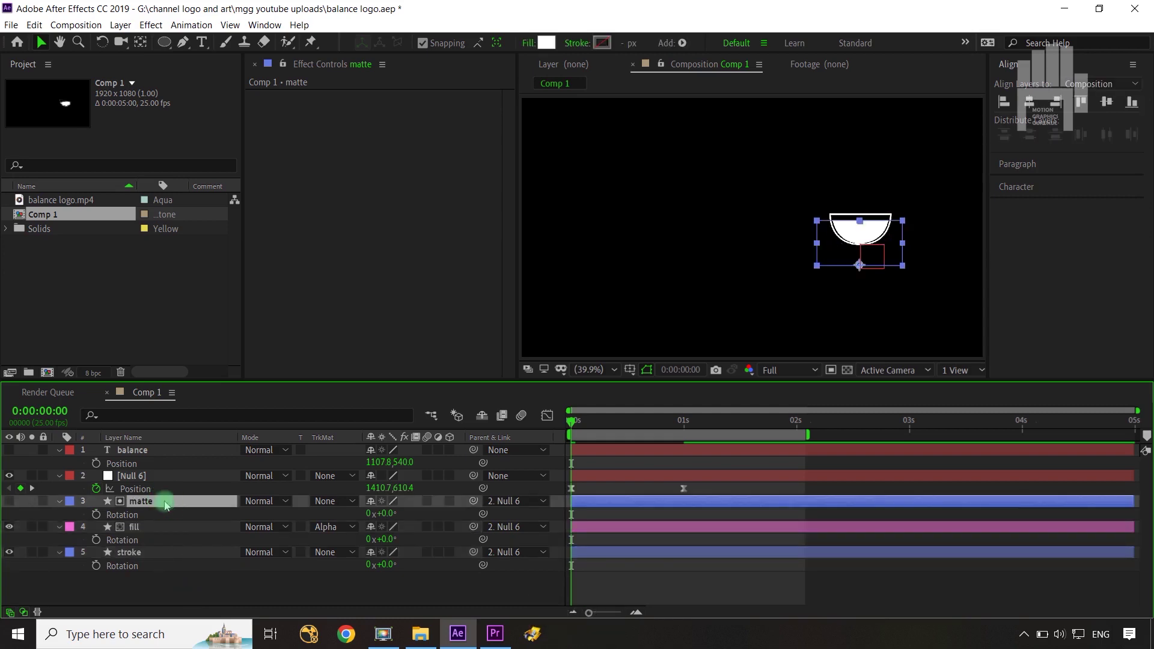
key(shift+s)
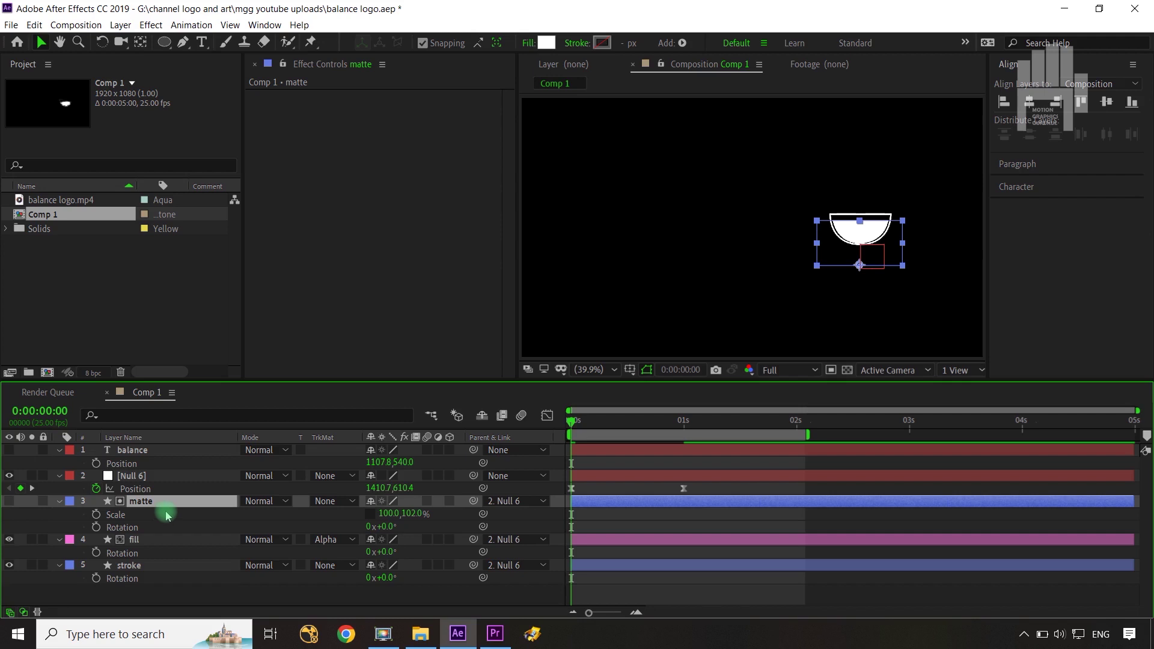
click(164, 503)
click(58, 502)
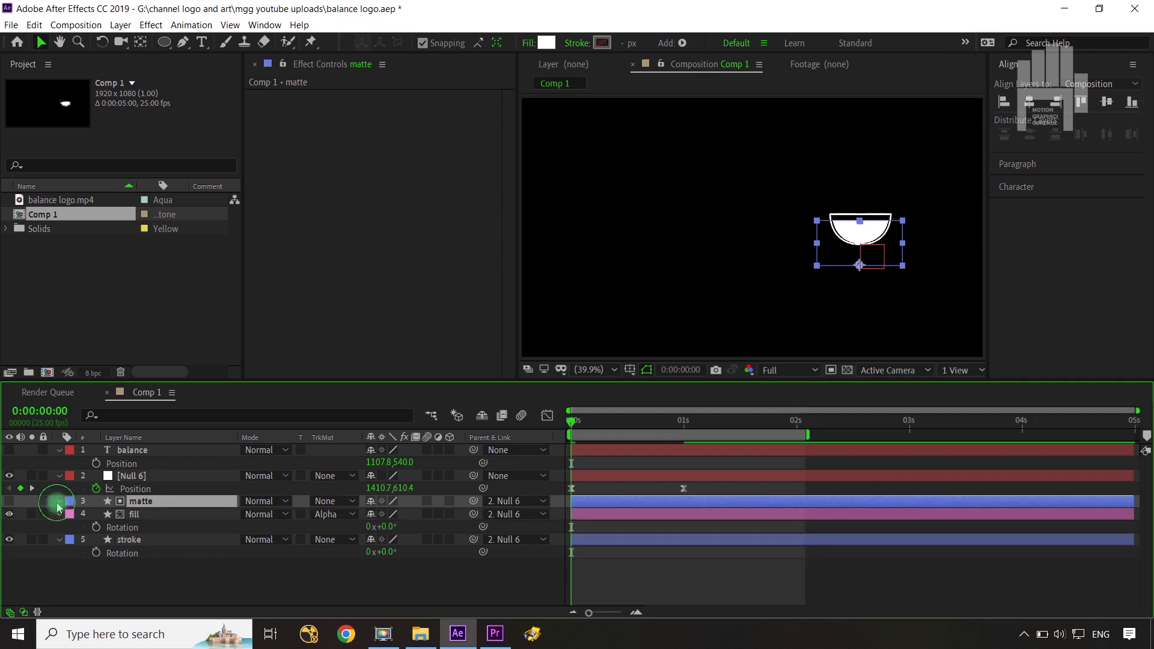
click(58, 502)
click(457, 514)
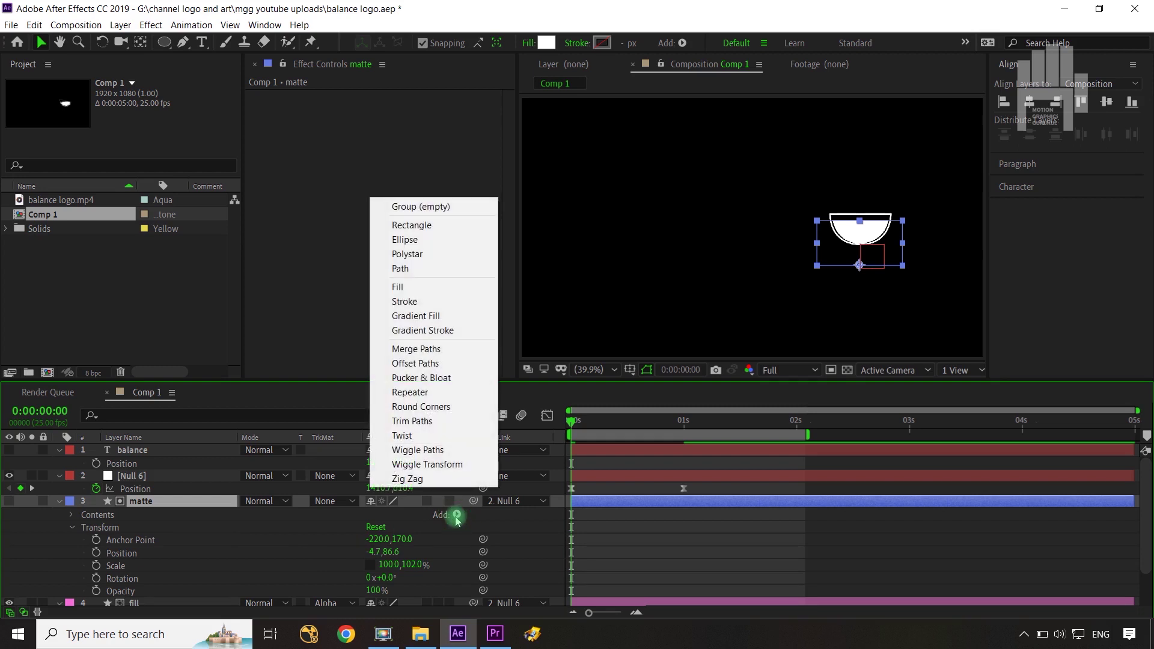
click(442, 379)
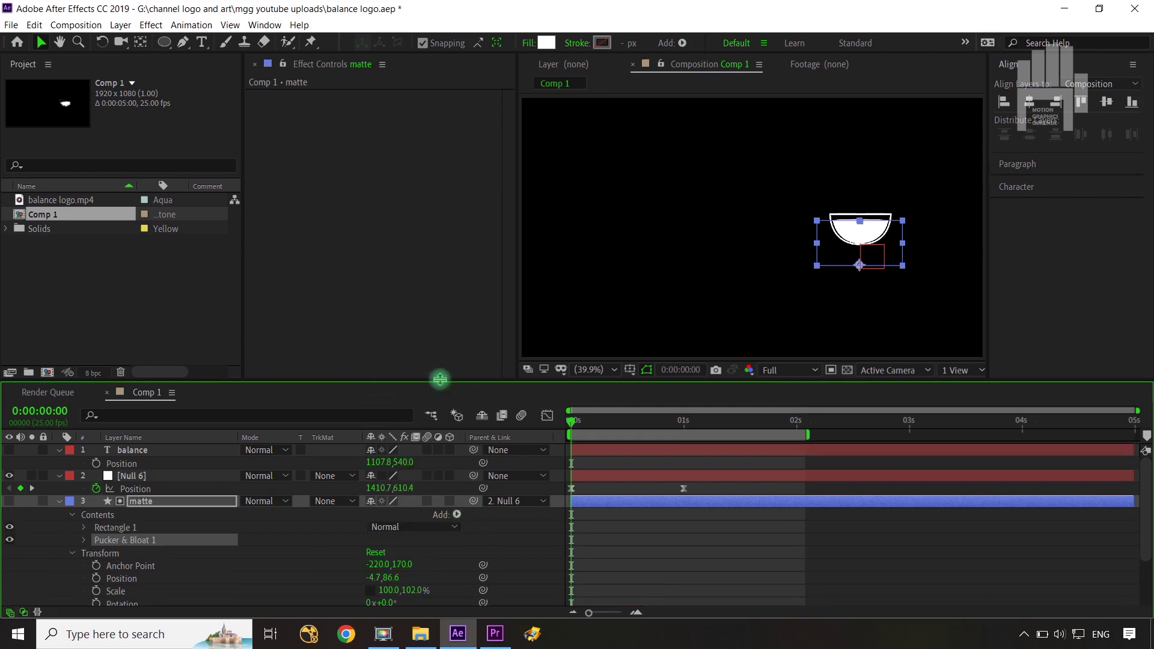
click(84, 540)
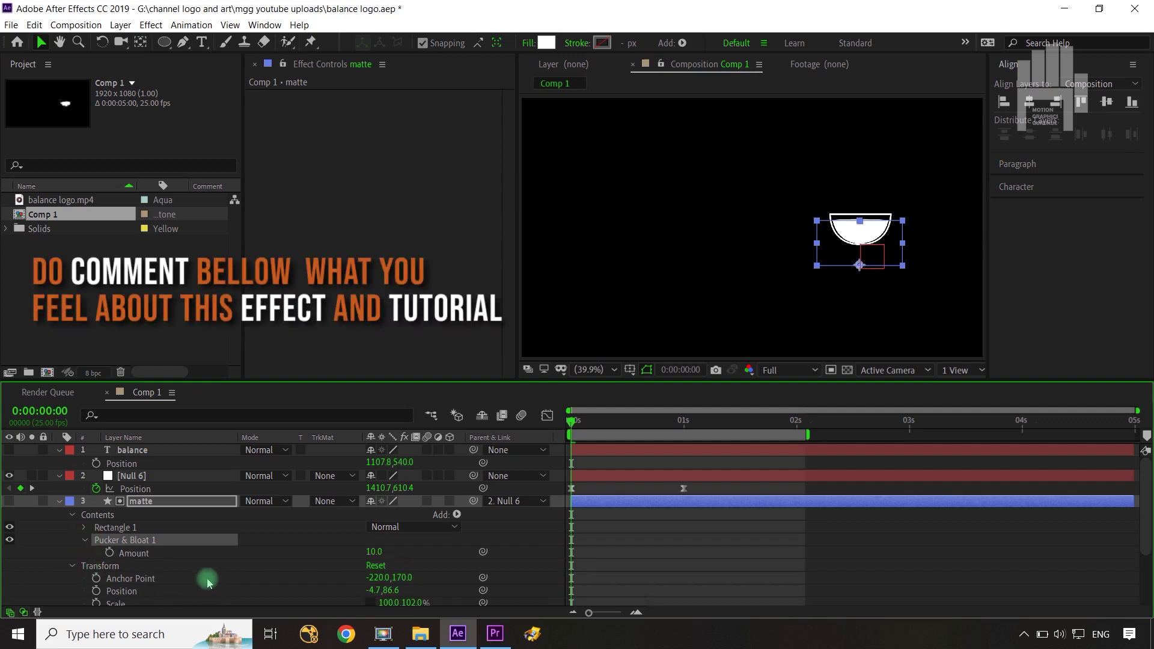
click(109, 551)
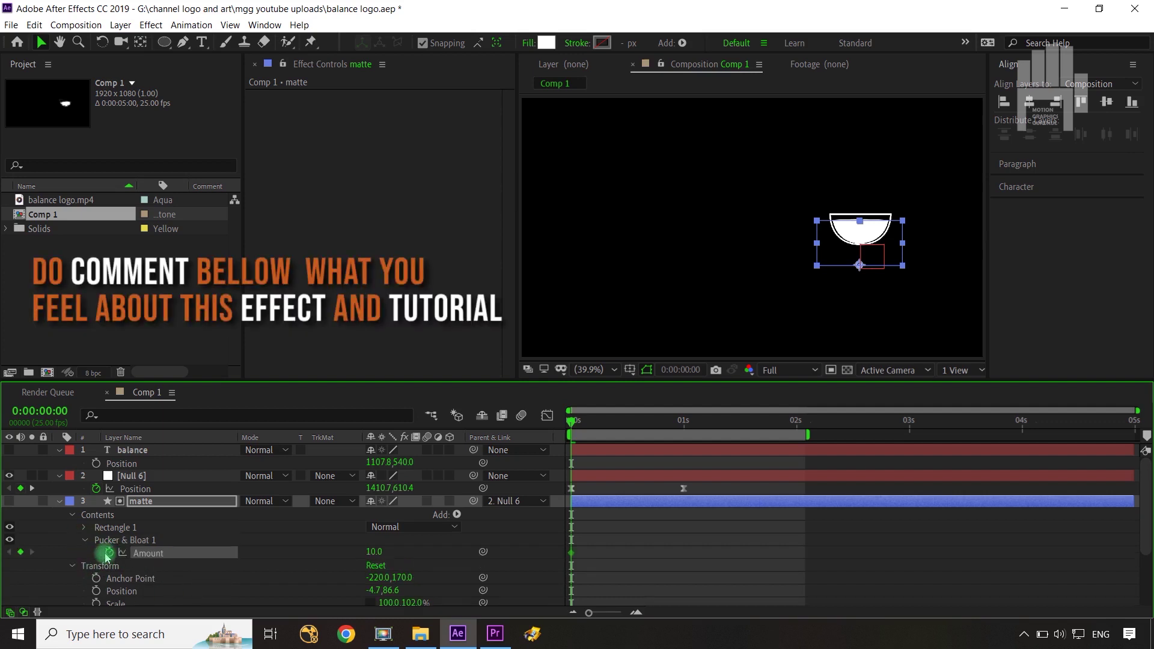
Set starting keyframes at 0 seconds on the matte's Scale and Rotation and on the Rotation of the fill and stroke layers.
click(163, 503)
key(u)
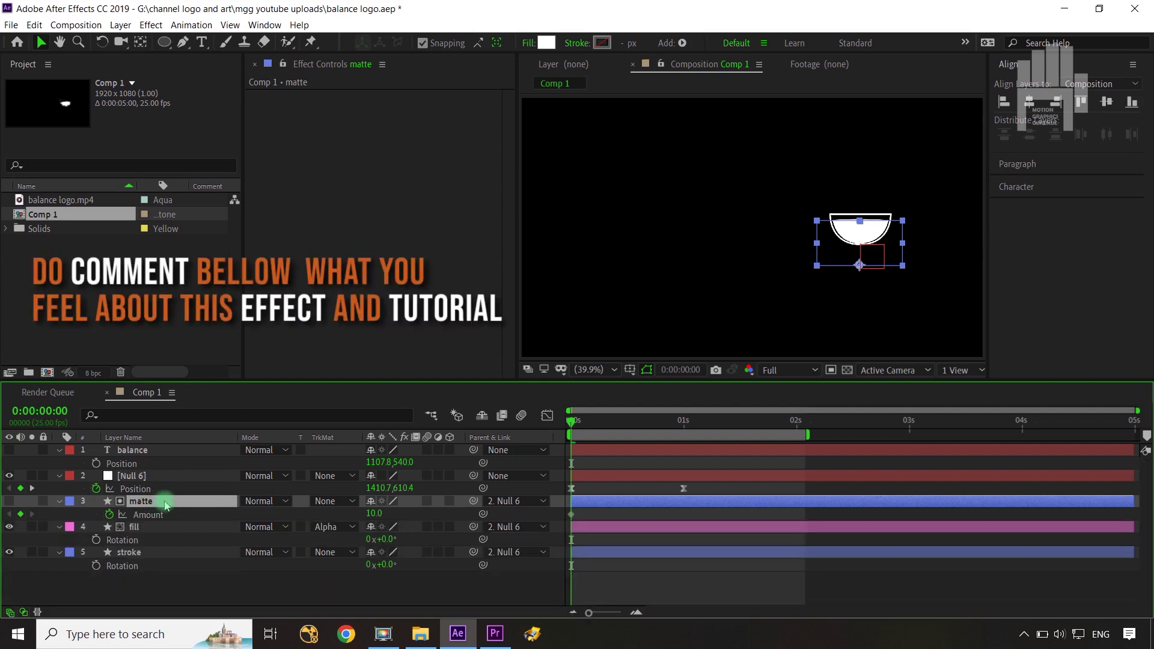
key(shift+r)
key(shift+s)
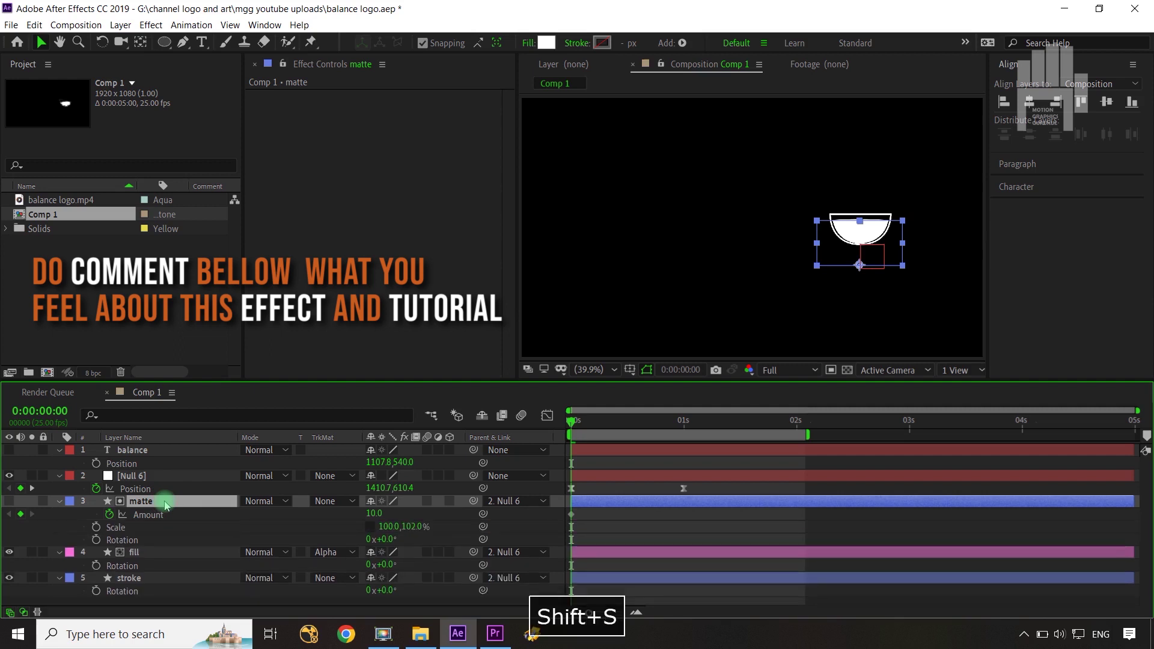
click(96, 527)
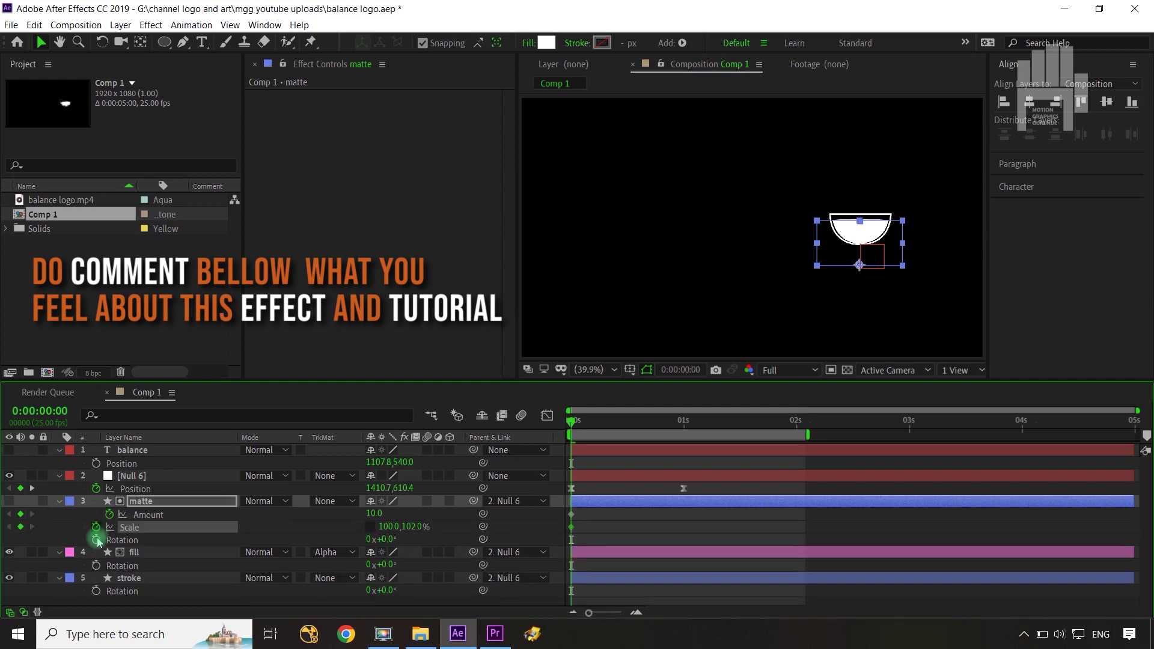
click(96, 540)
click(96, 566)
click(96, 590)
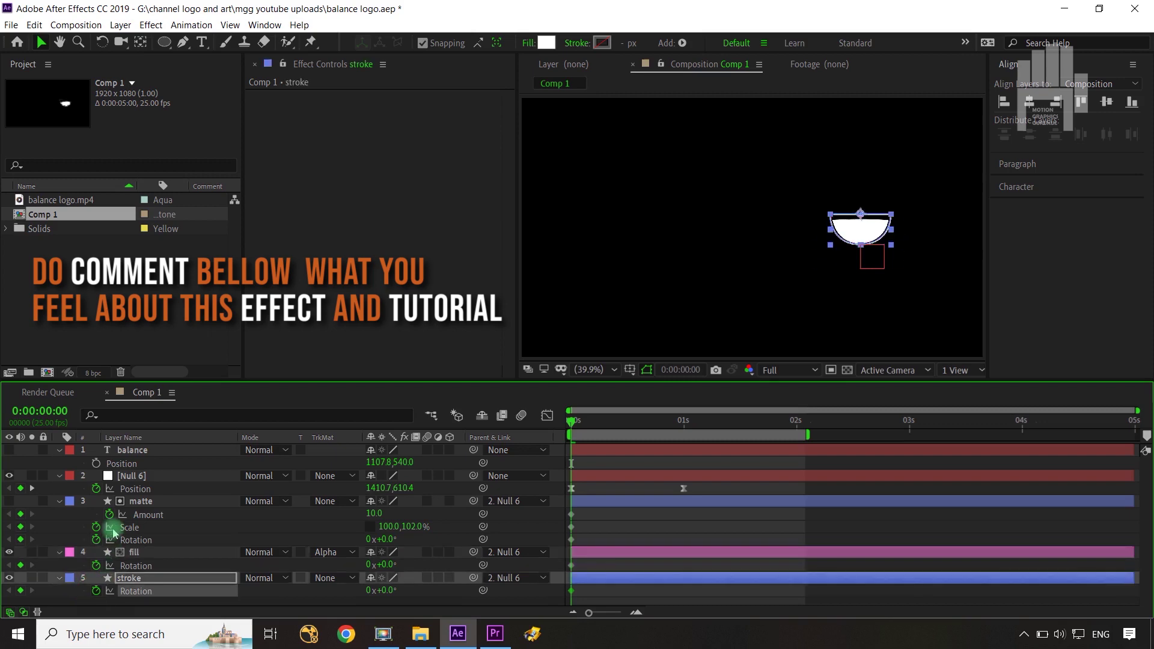
click(116, 585)
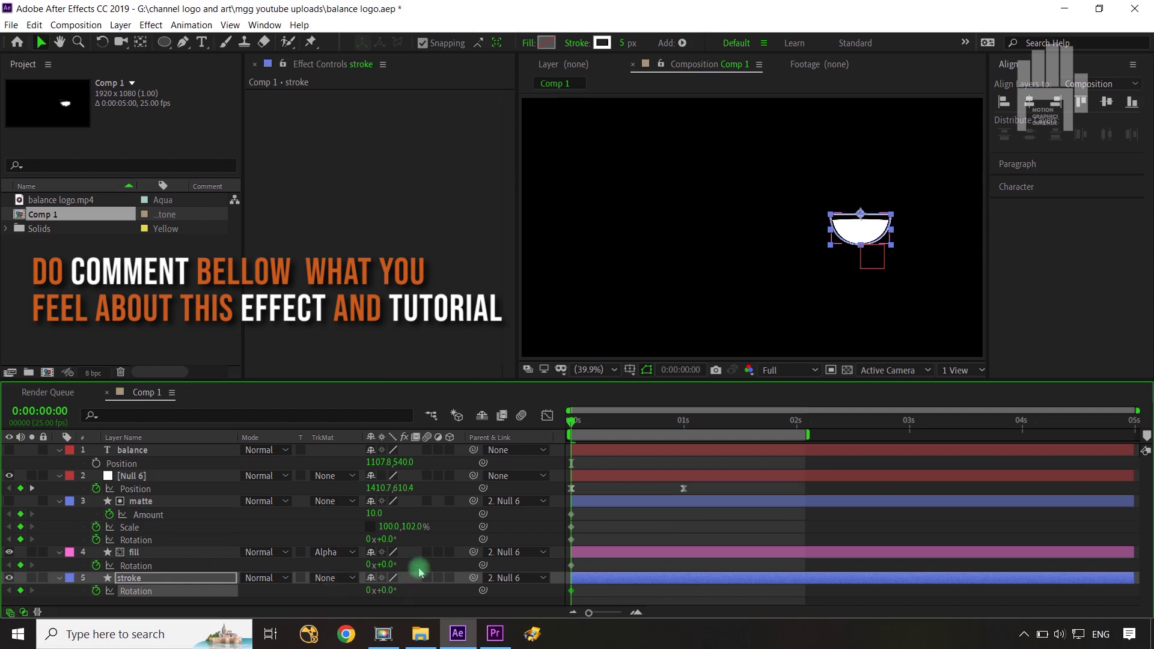
click(234, 602)
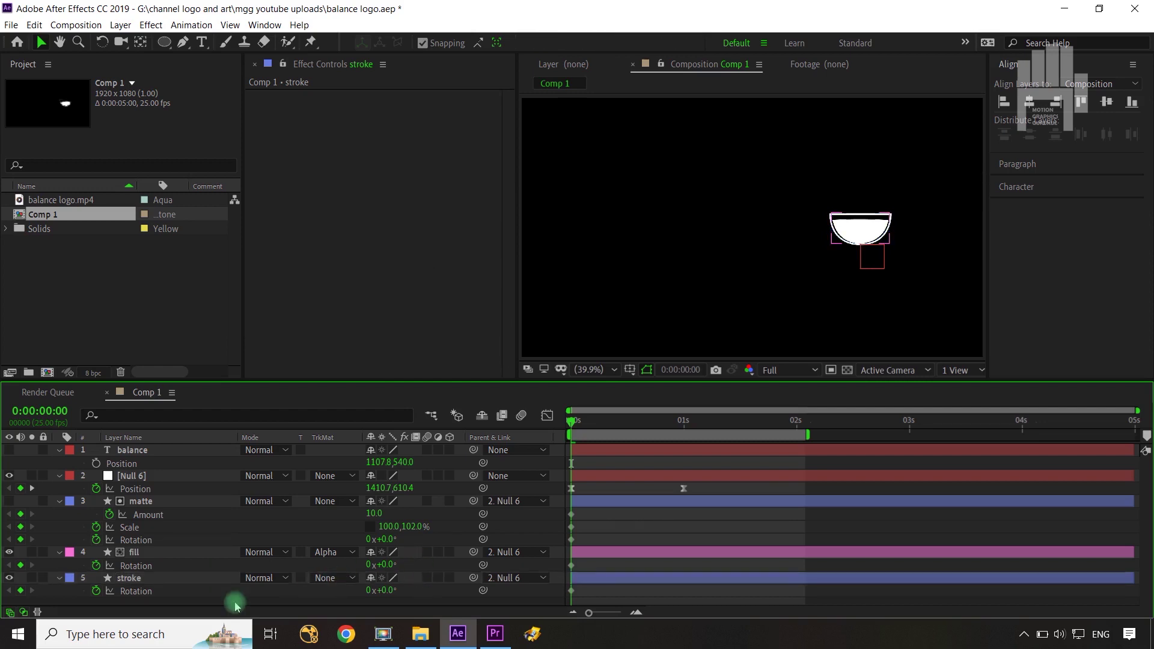
Set the Rotation of the fill and stroke layers together to 15° at 0 seconds.
click(152, 578)
shift+click(148, 553)
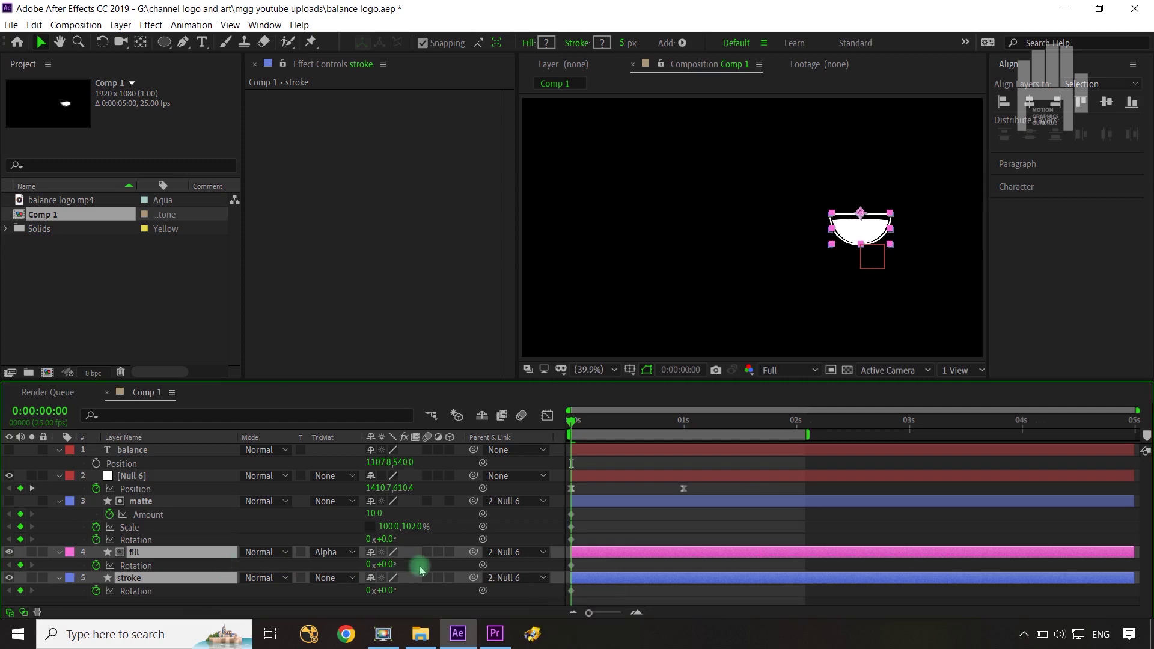
drag(391, 568, 403, 564)
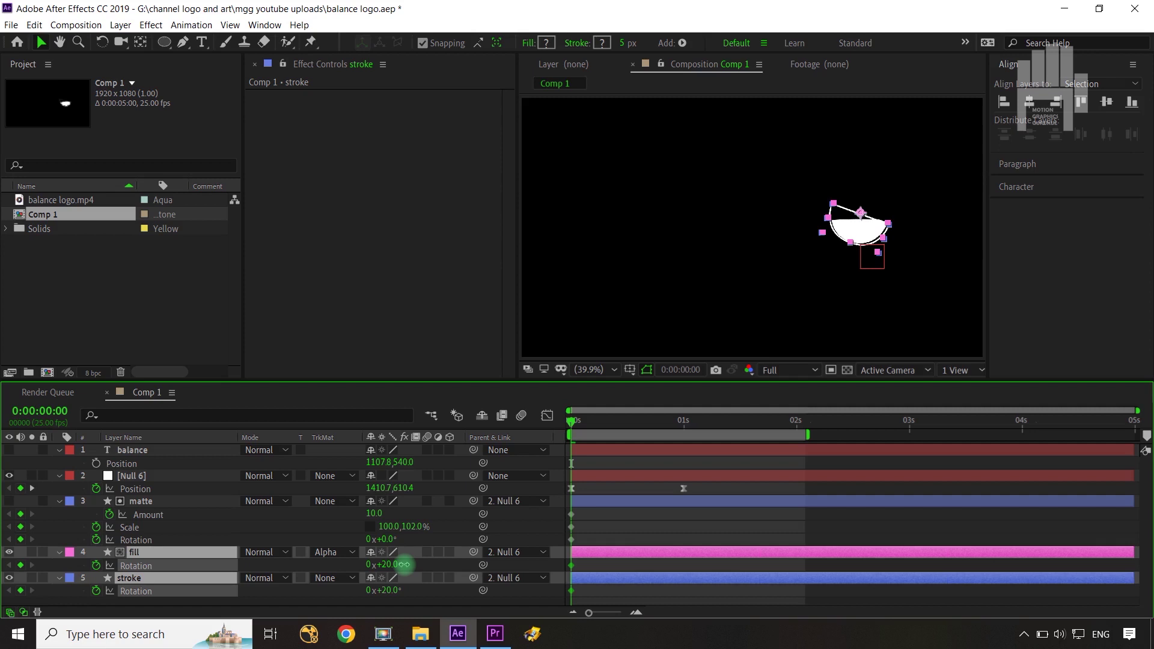
drag(404, 564, 401, 564)
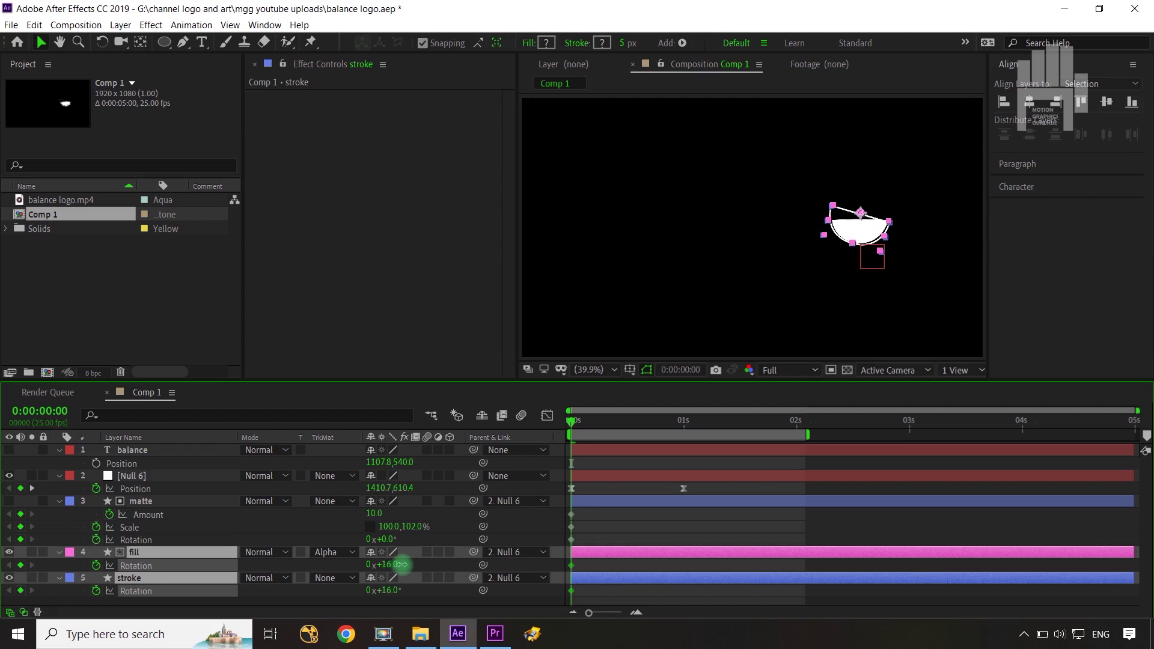
text(15)
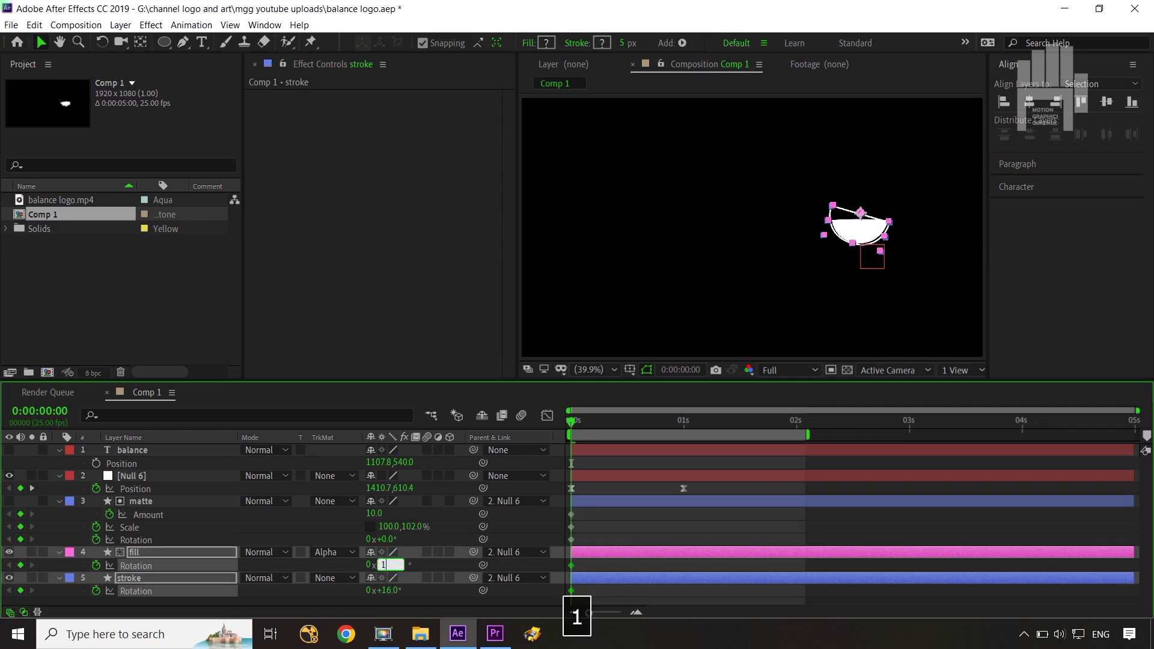
click(422, 566)
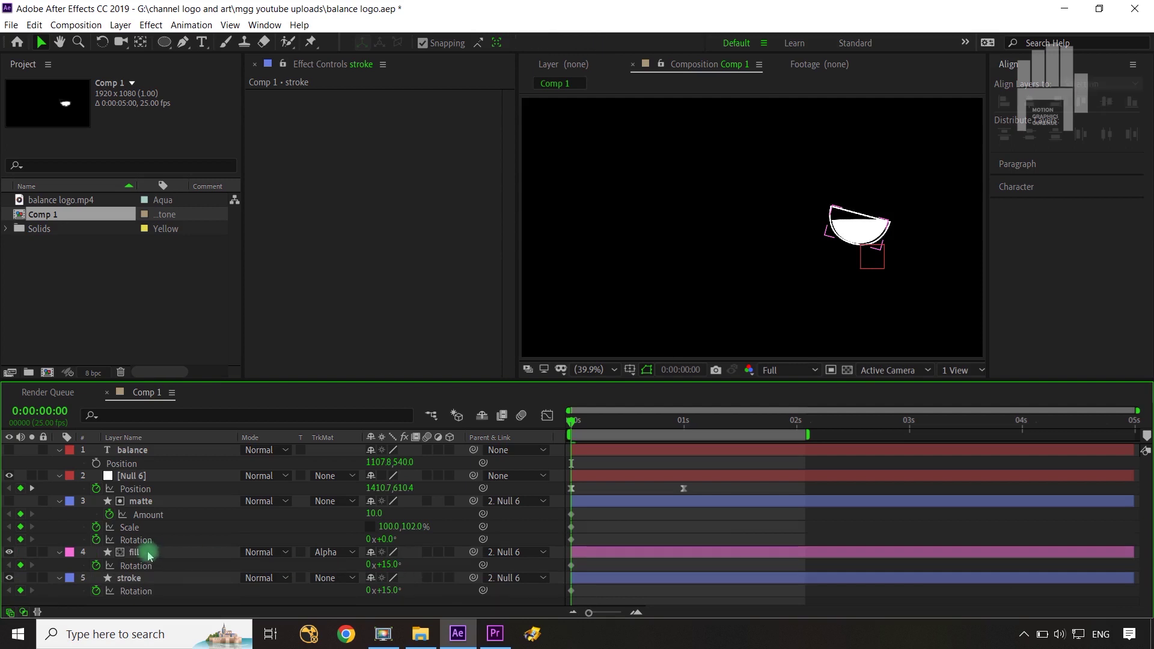
Reduce the matte layer's vertical Scale to about 82% at 0 seconds, keeping the width at 100%.
click(282, 527)
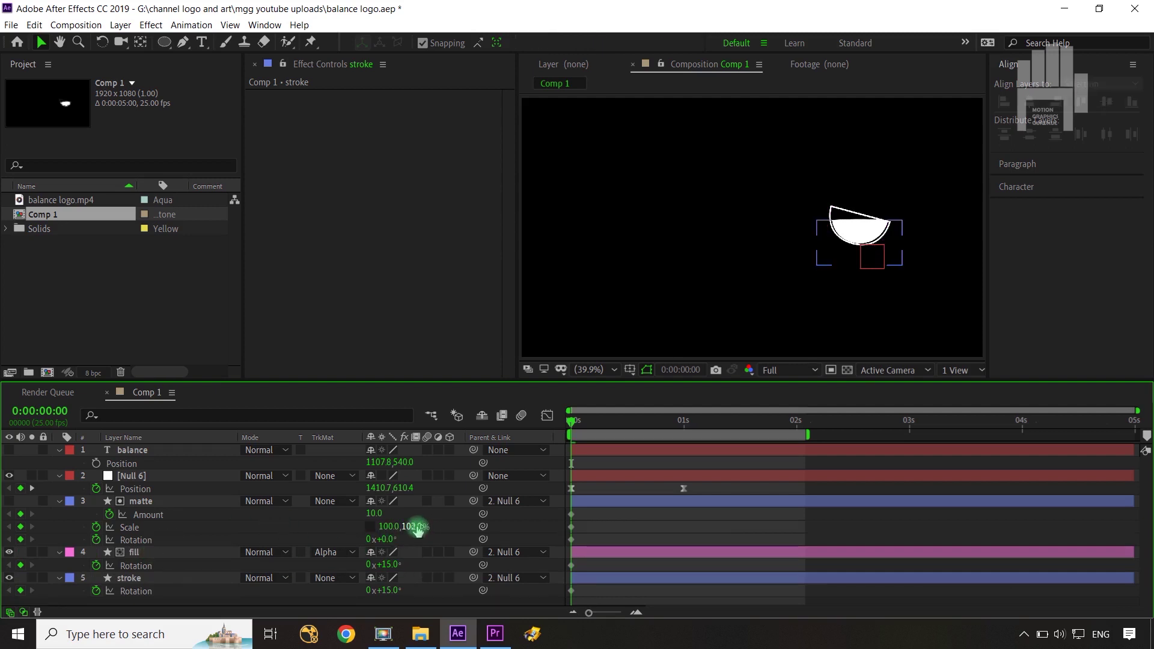
drag(418, 529, 399, 521)
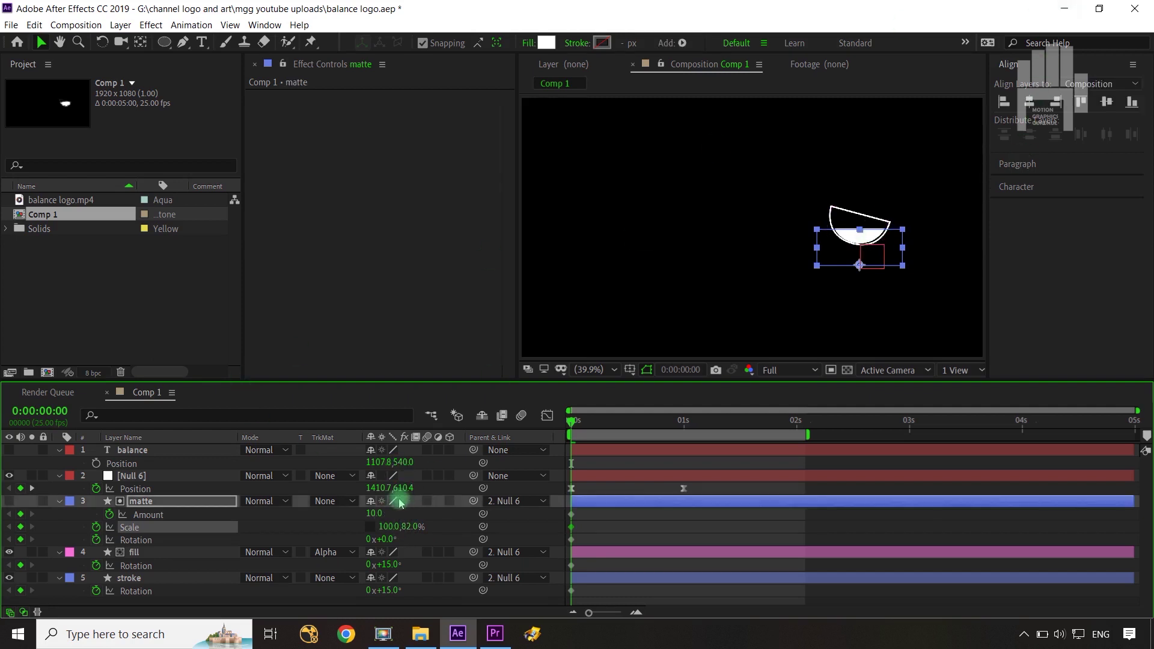
Set the matte layer's Rotation to -8° and its Pucker & Bloat Amount to 34 at 0 seconds.
drag(385, 539, 381, 541)
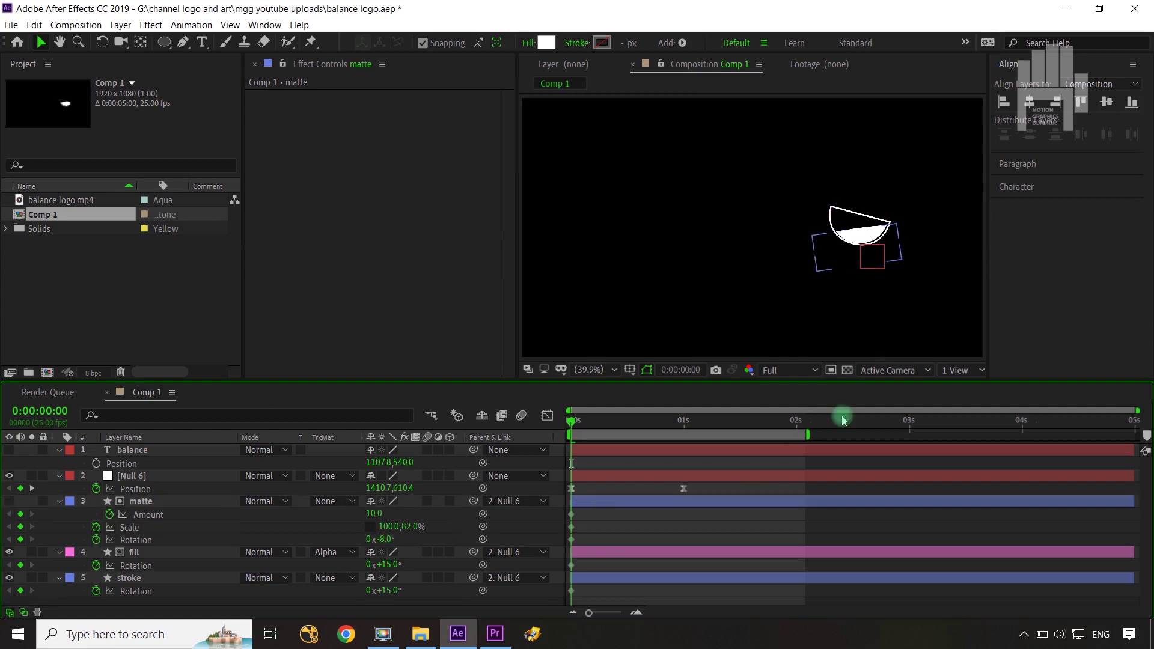
click(907, 318)
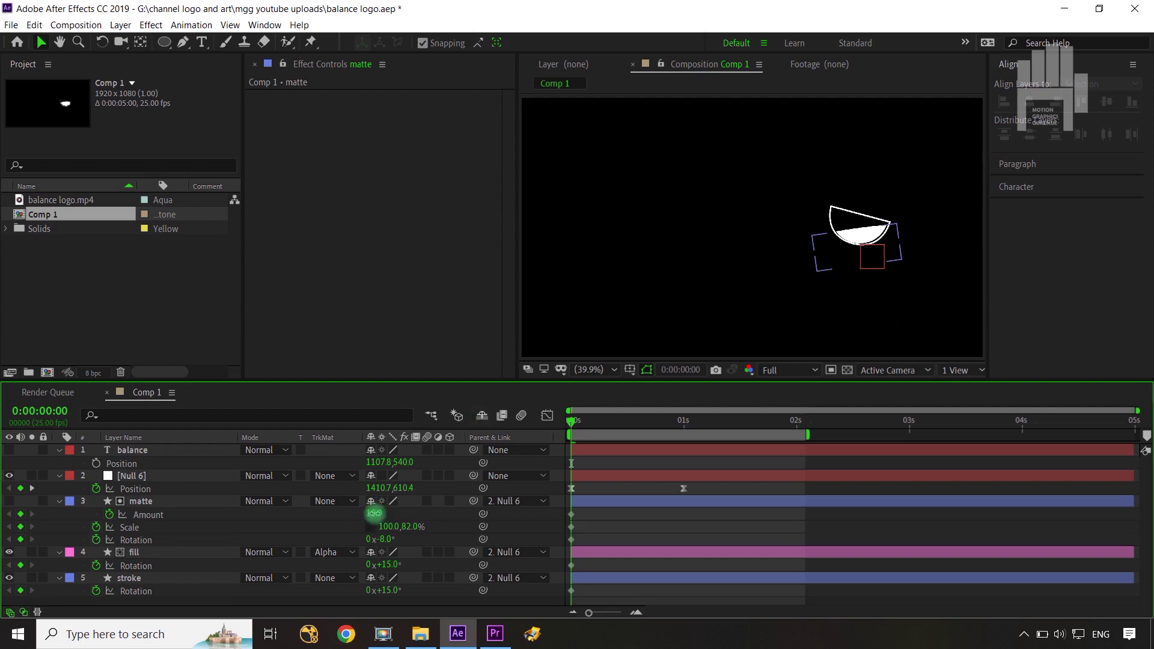
drag(373, 515, 385, 512)
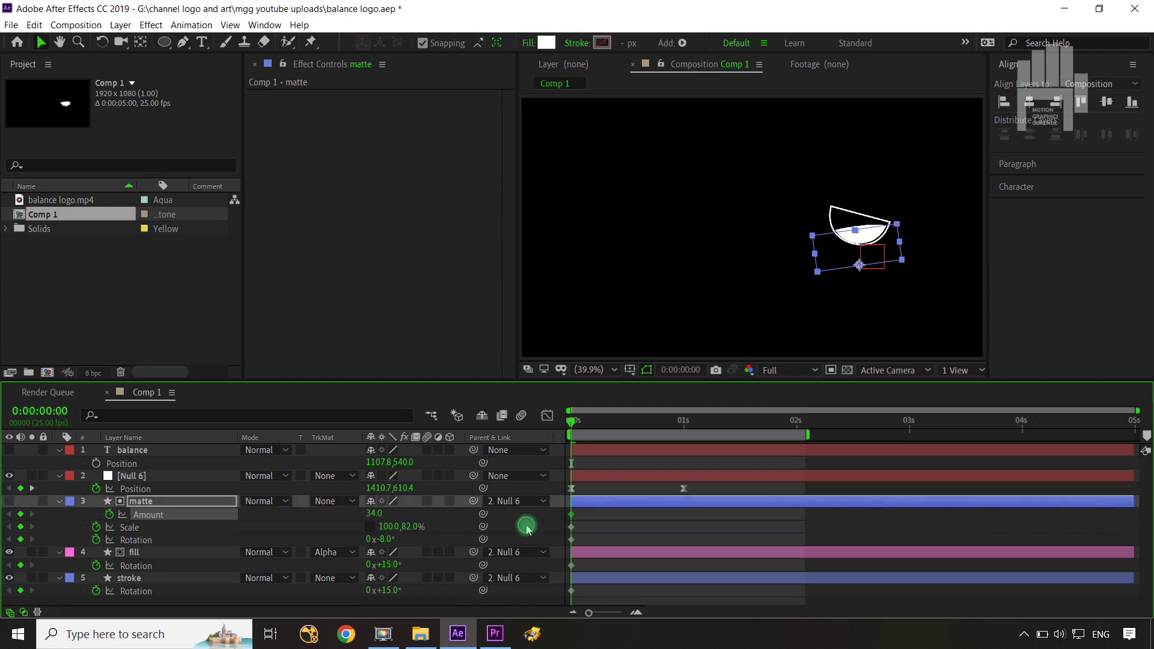
click(947, 345)
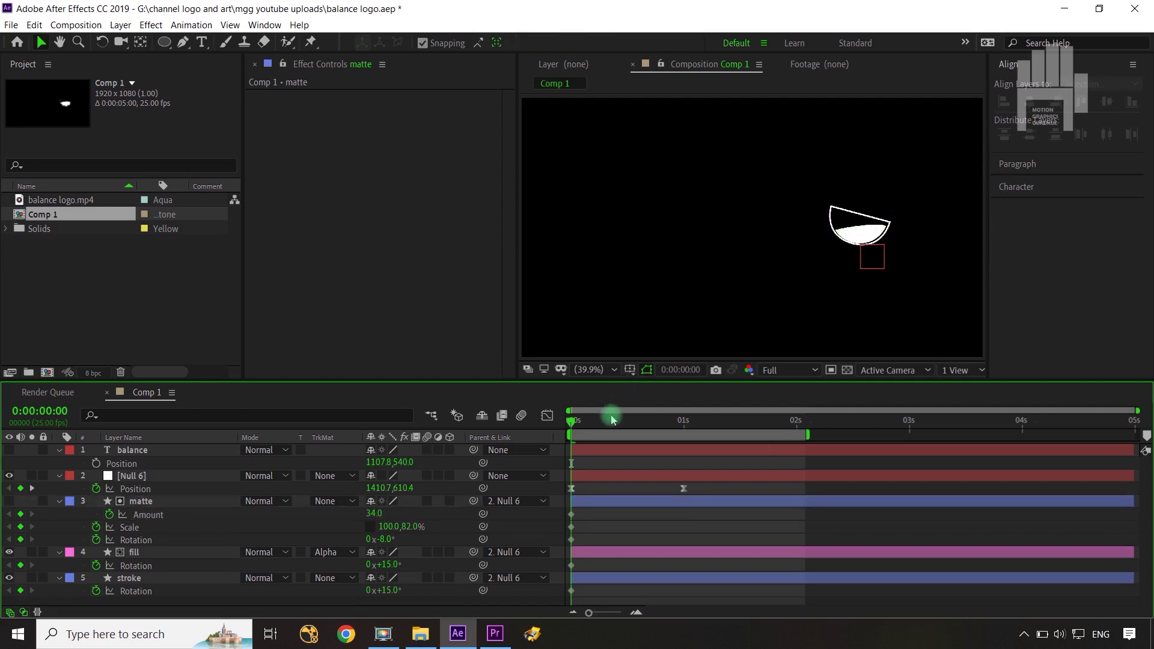
At frame 8, keyframe the matte's Amount at -22, its vertical Scale at 91% and its Rotation at -4°.
key(shift+Page_Down)
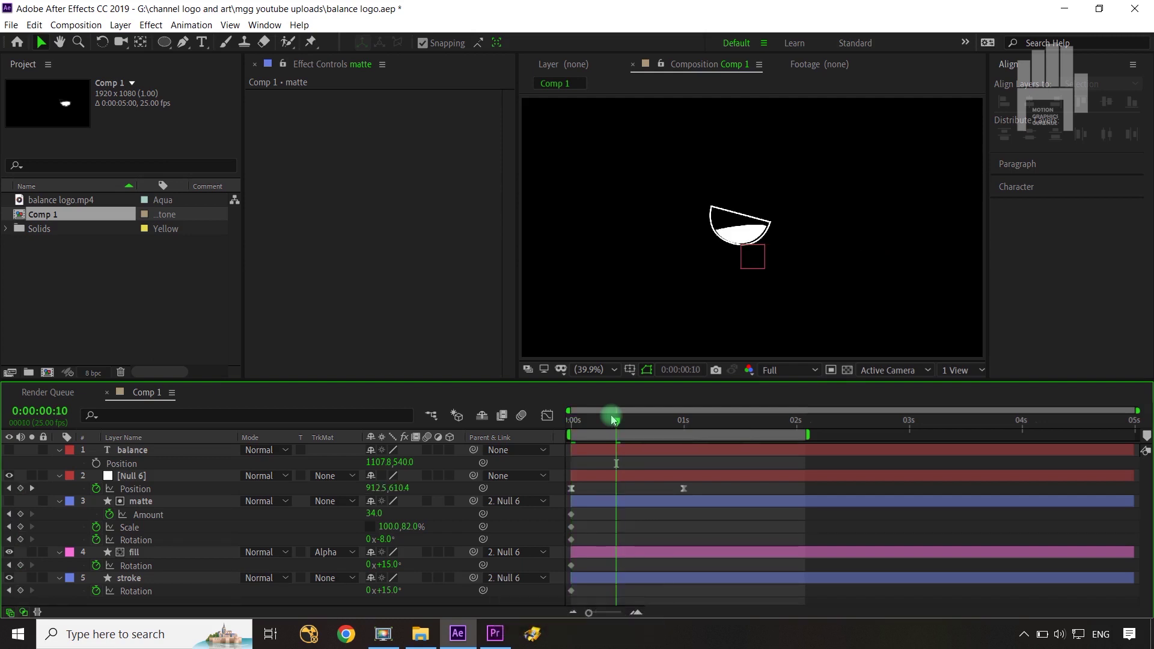
key(ctrl+Left)
key(ctrl+Left)
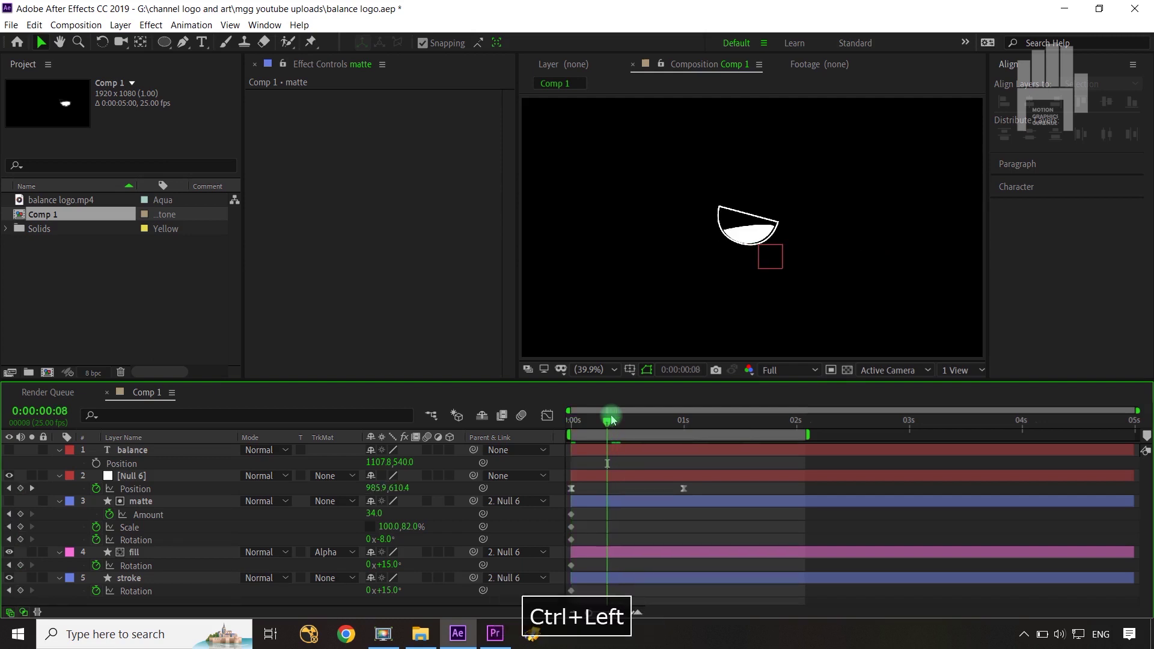
click(281, 569)
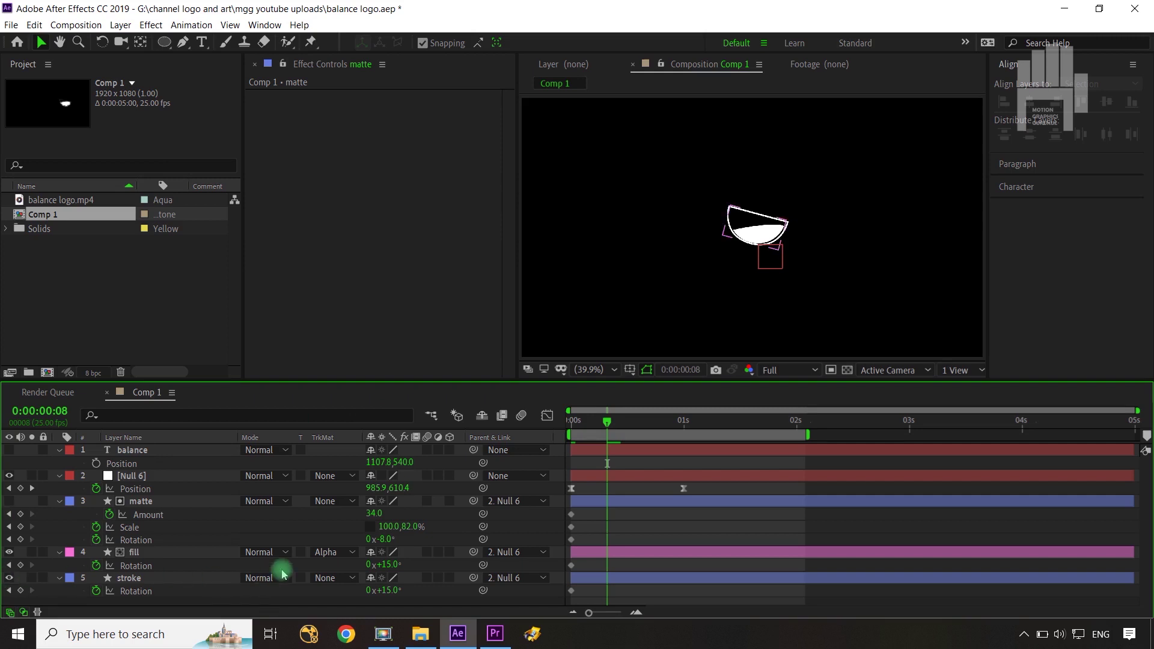
click(659, 336)
click(365, 512)
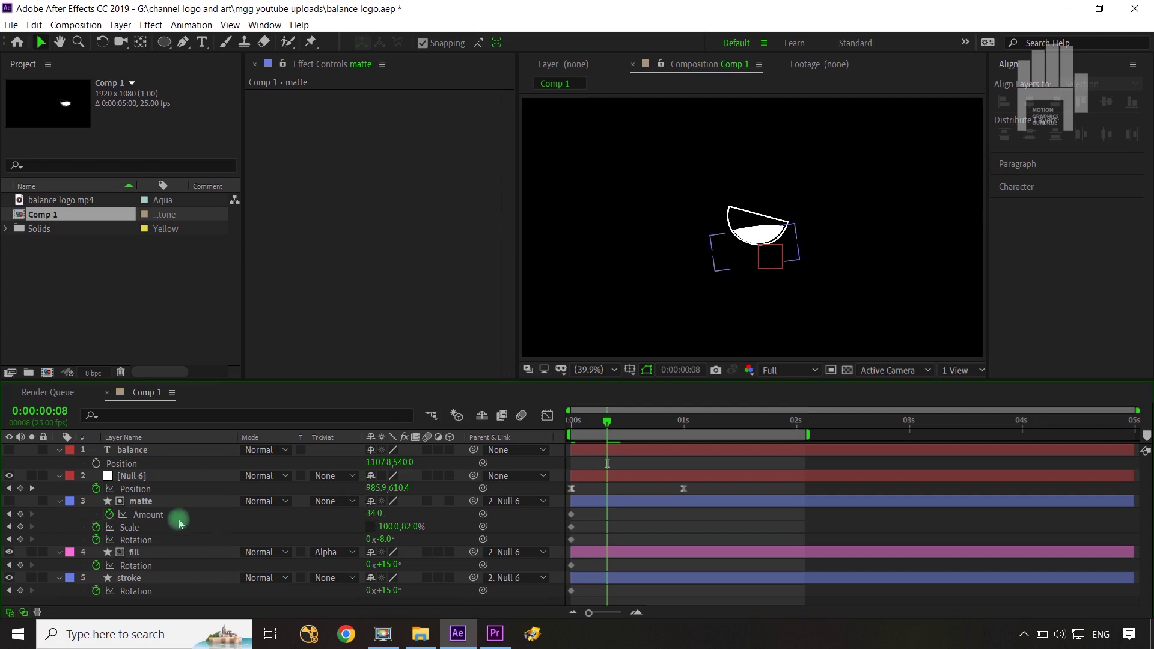
drag(376, 511, 410, 527)
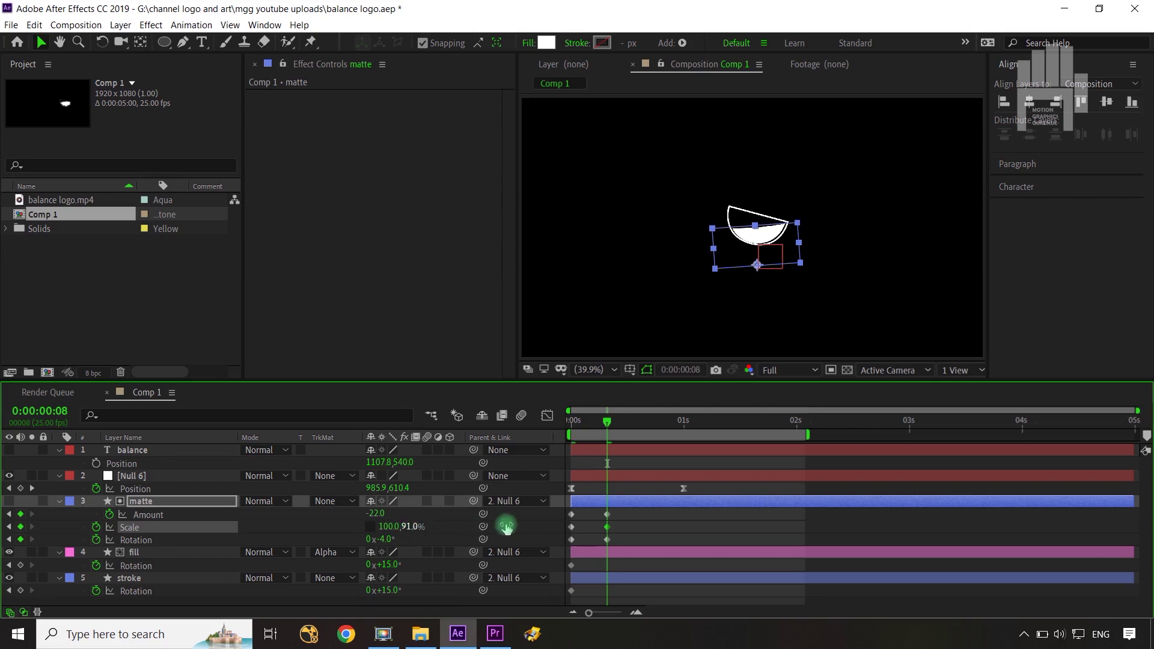
click(631, 471)
click(878, 254)
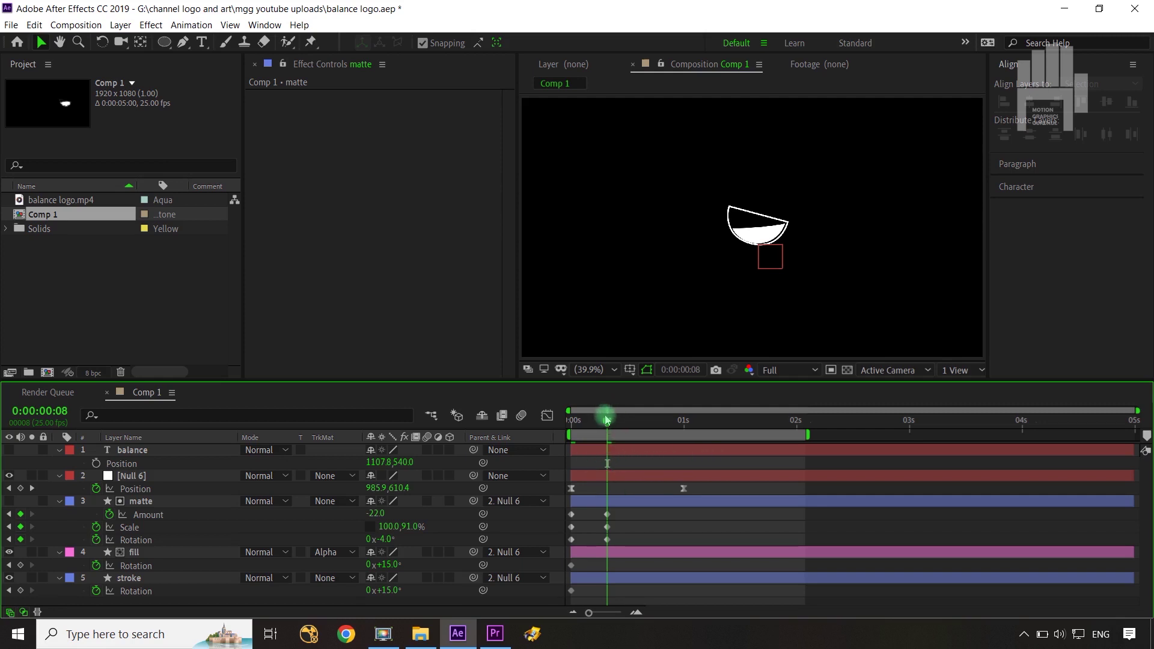
Keyframe the Rotation of the fill and stroke layers together at -10° at frame 15.
drag(606, 415, 630, 452)
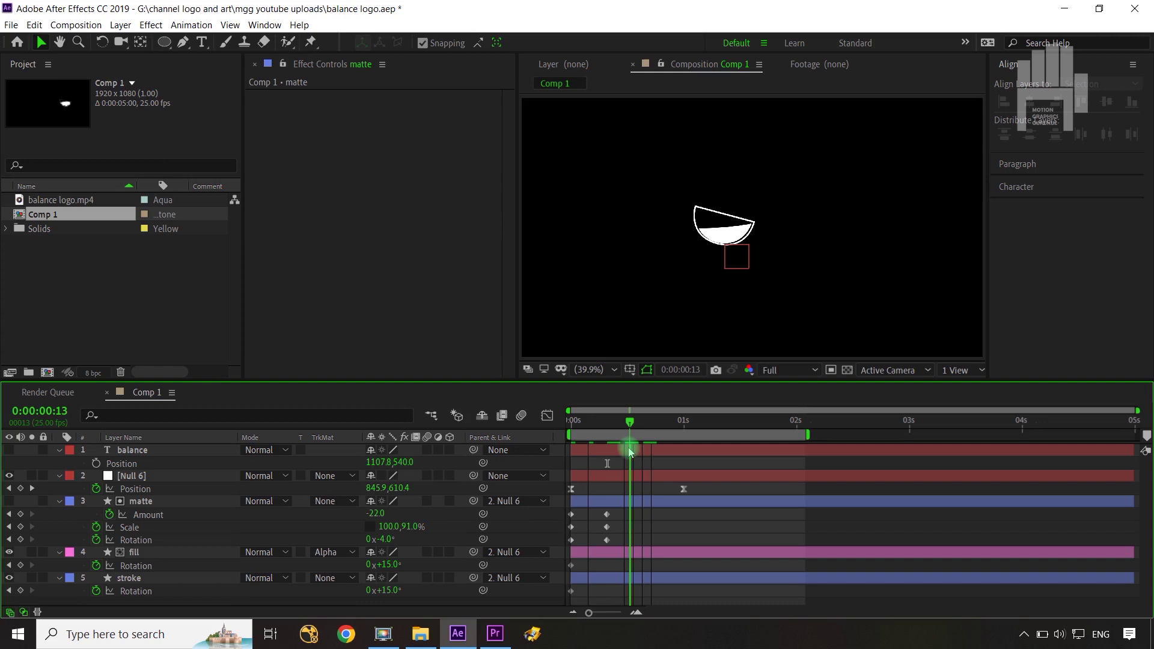
drag(630, 452, 571, 453)
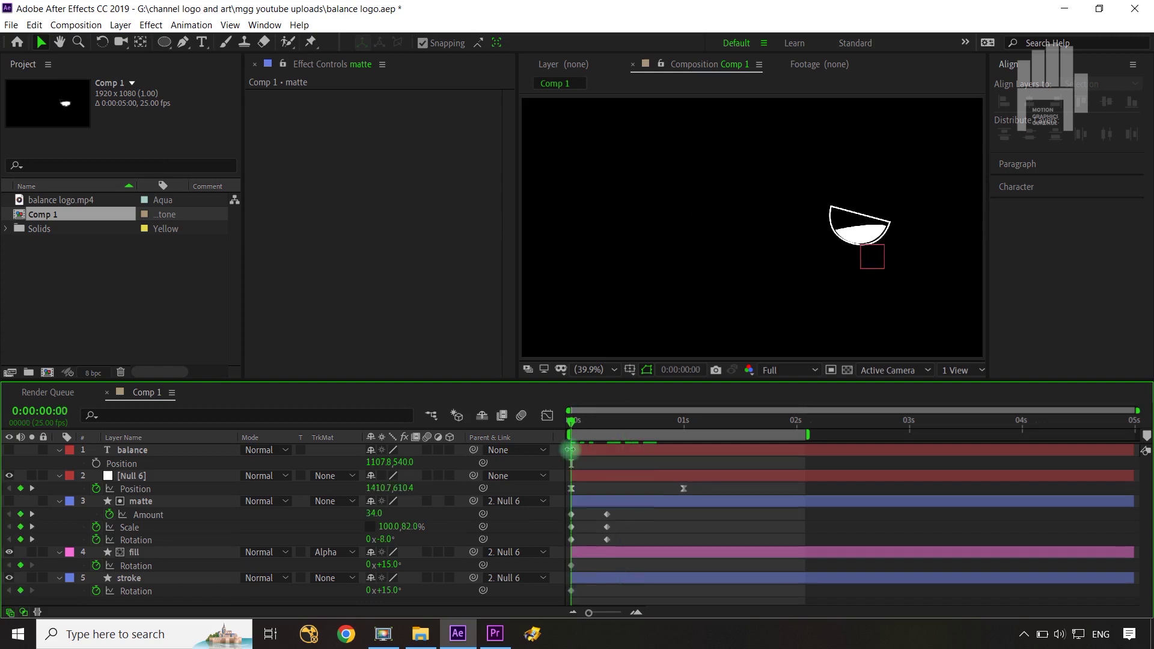
key(shift+Page_Down)
key(ctrl+Right)
key(ctrl+Right)
key(ctrl+Right)
key(ctrl+Right)
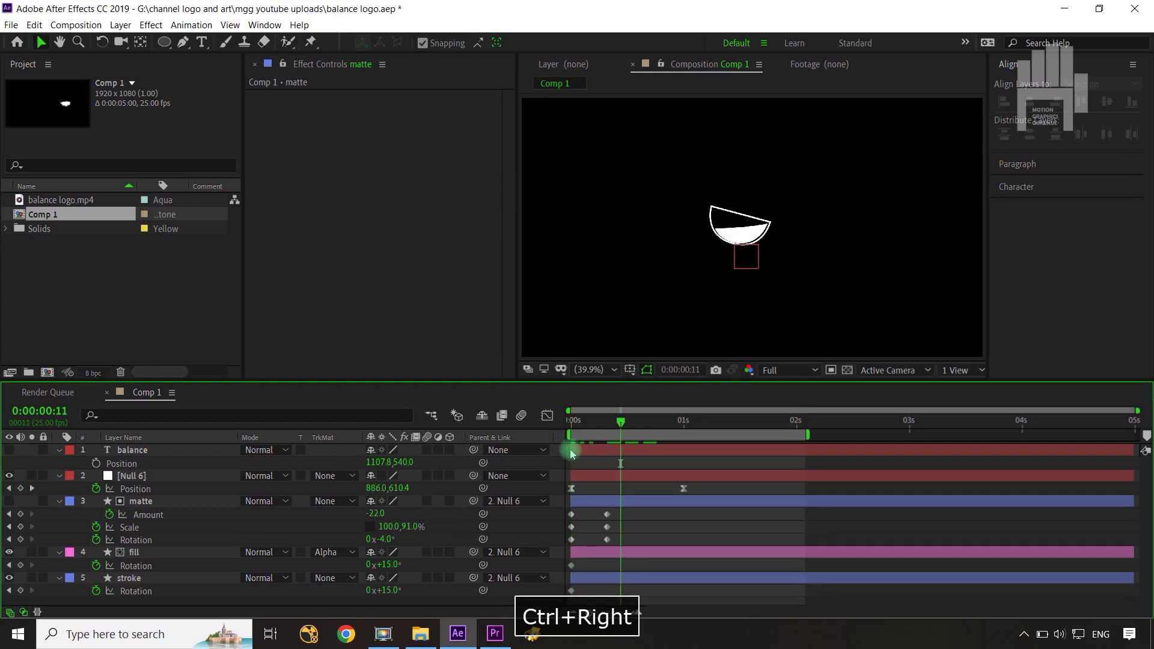
key(ctrl+Right)
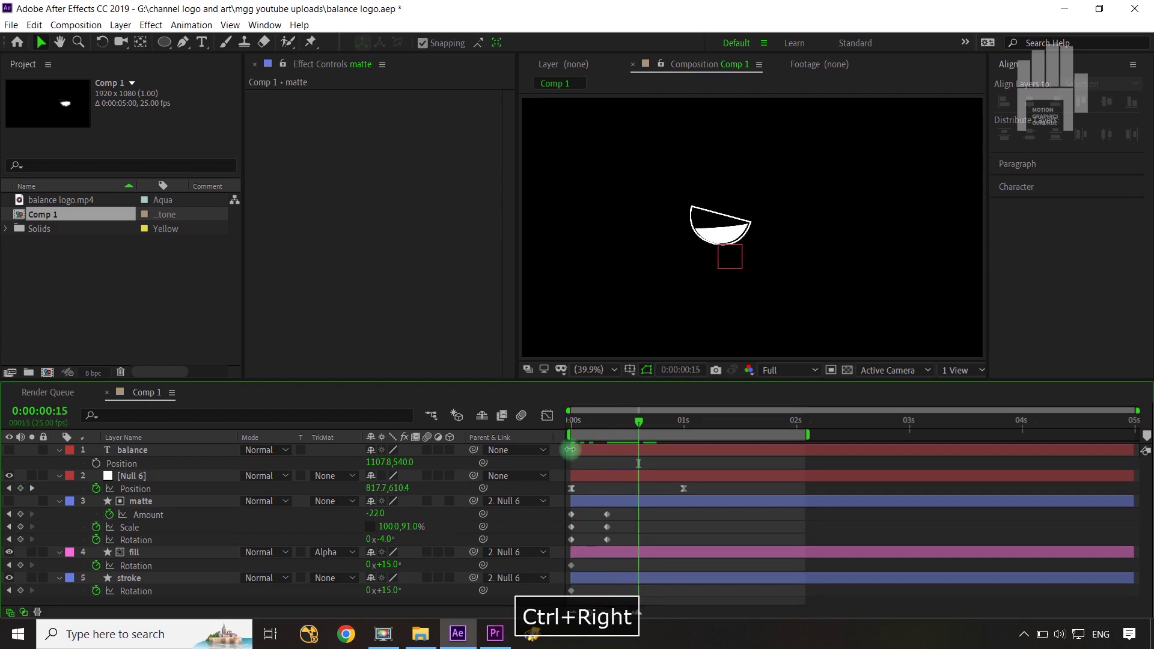
click(173, 526)
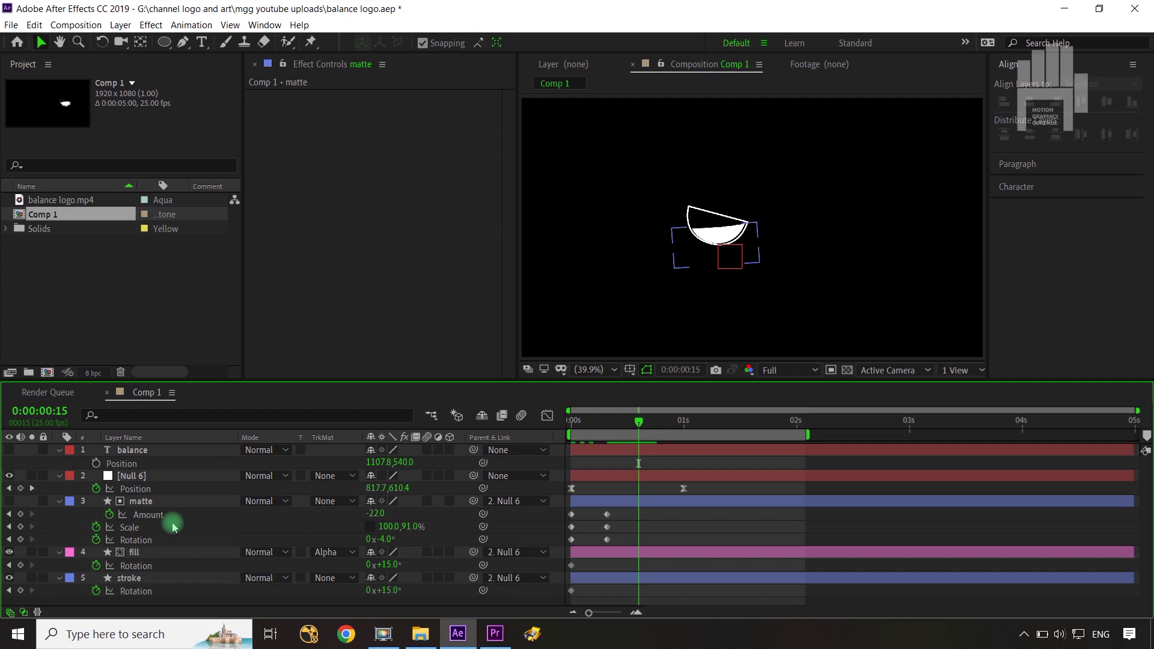
click(138, 553)
shift+click(143, 579)
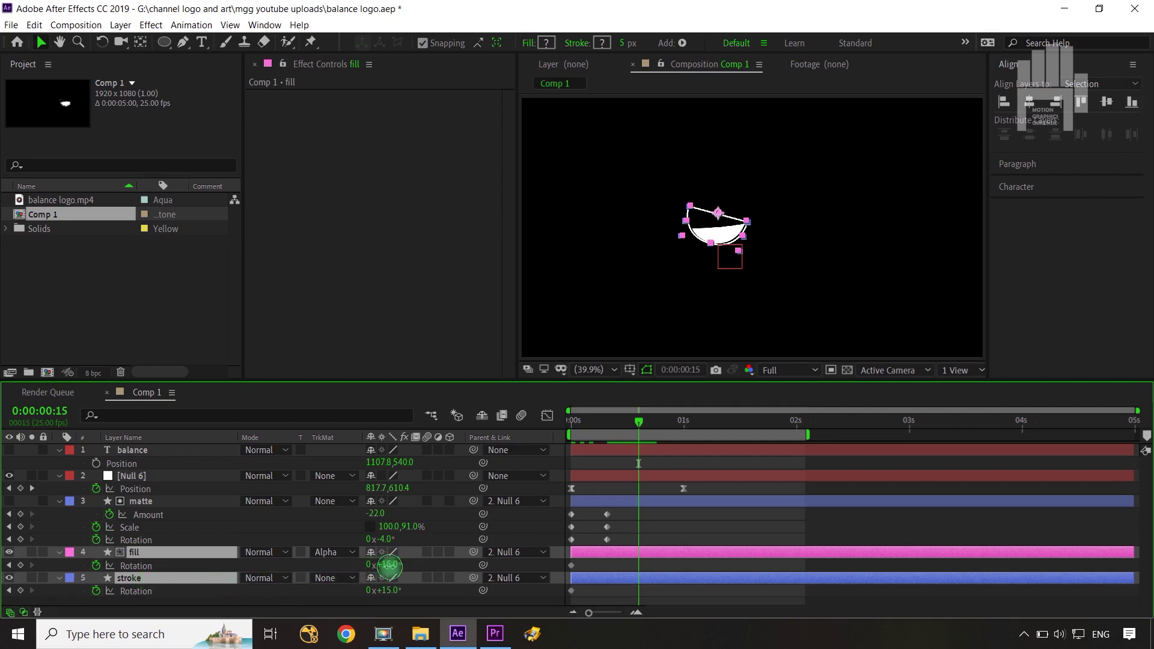
click(387, 566)
text(-15)
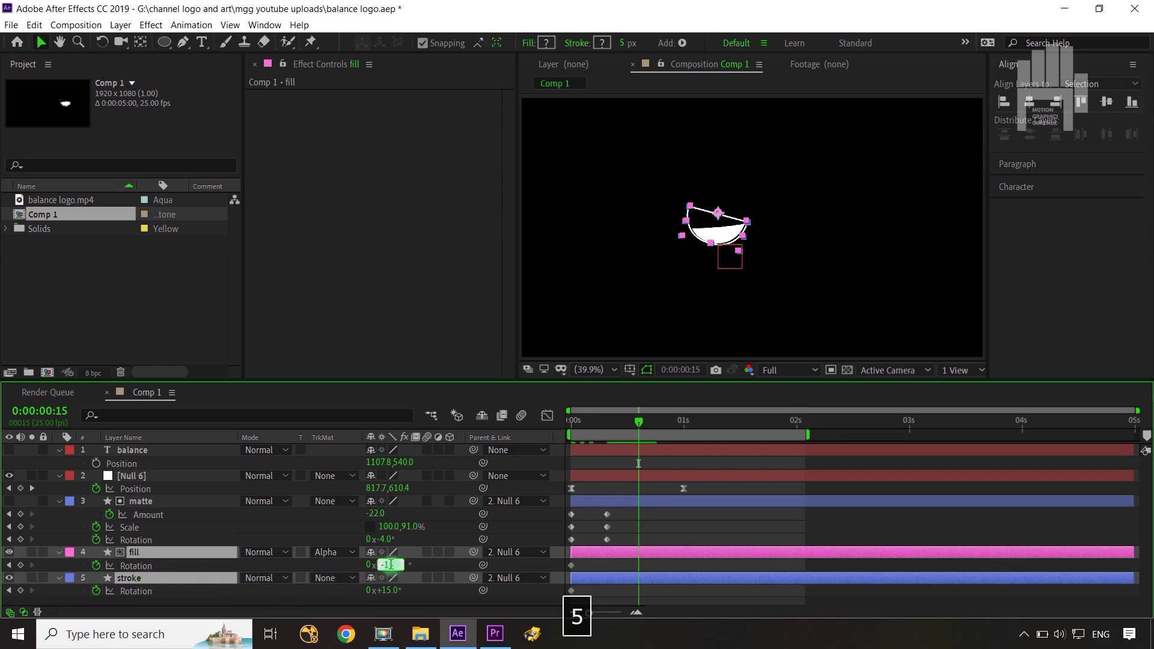
key(BackSpace)
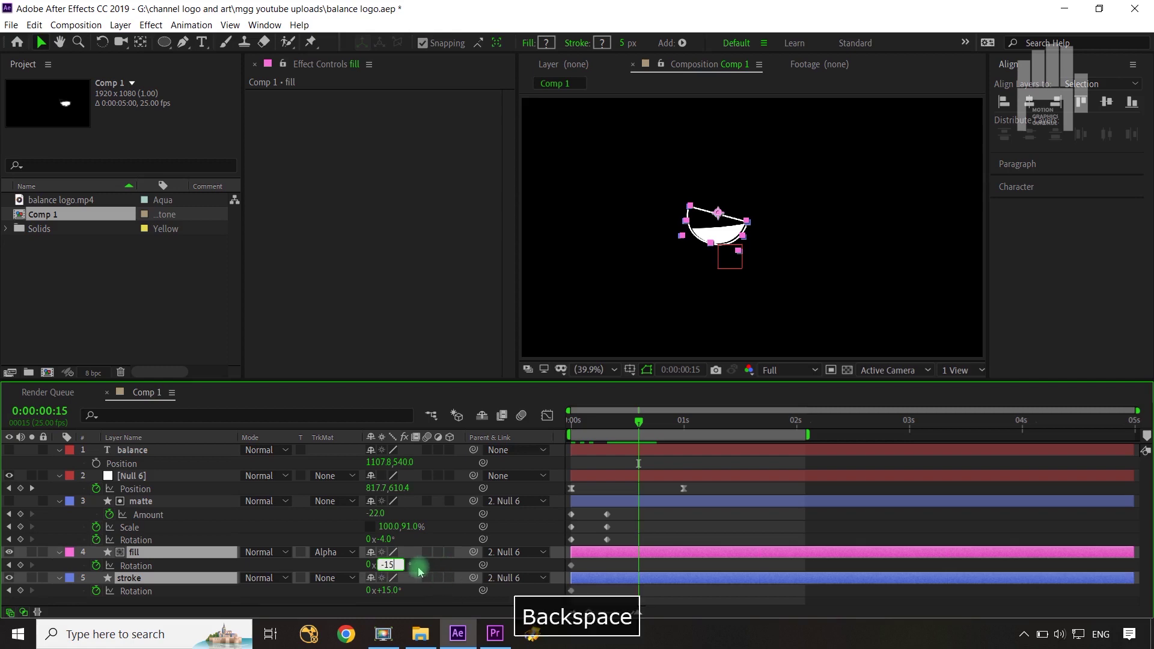
text(0)
click(427, 569)
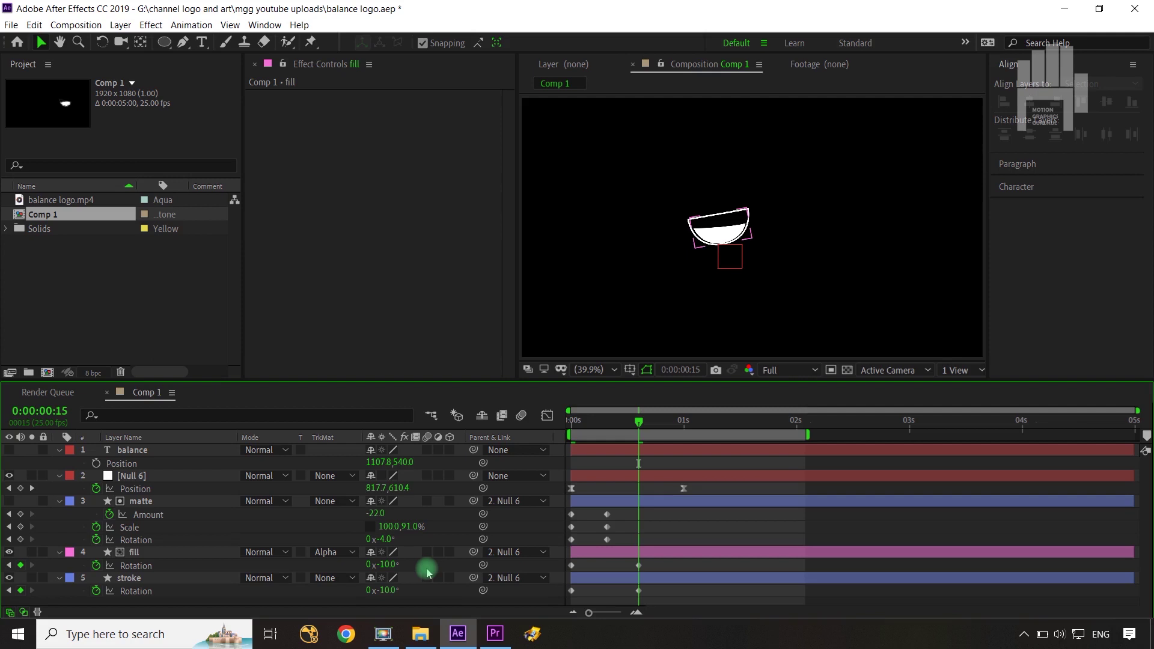
Keyframe the Rotation of the fill and stroke layers together at 0° at 1 second.
mouse_move(689, 424)
mouse_down()
mouse_move(640, 425)
mouse_move(676, 433)
mouse_up()
click(442, 487)
click(393, 567)
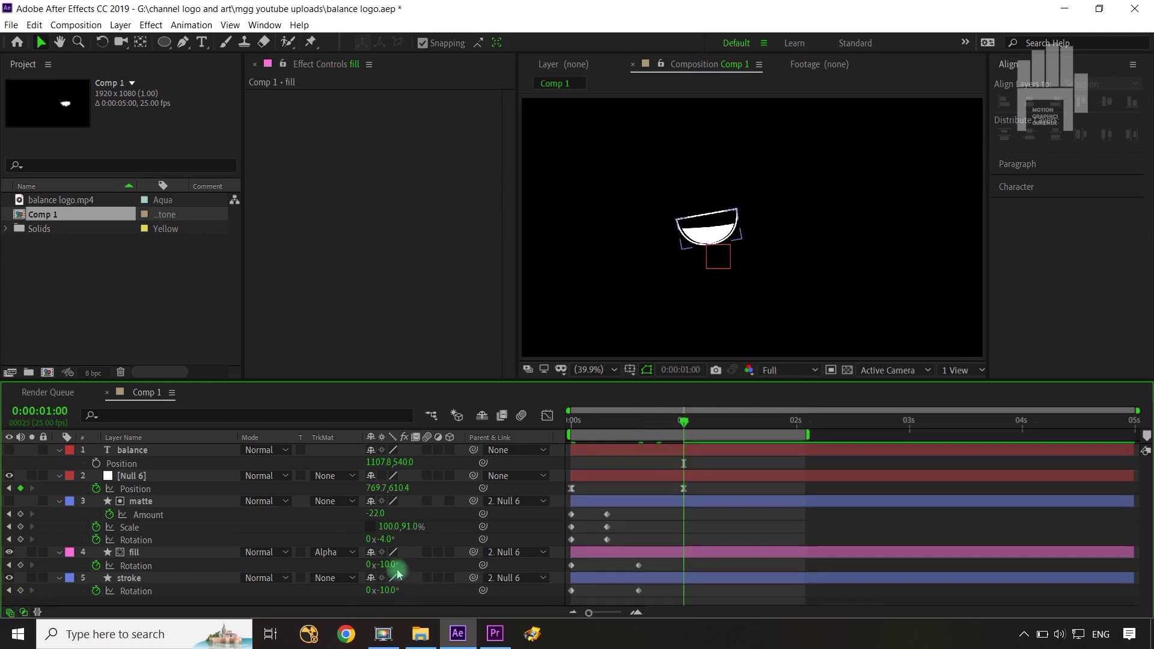
click(172, 553)
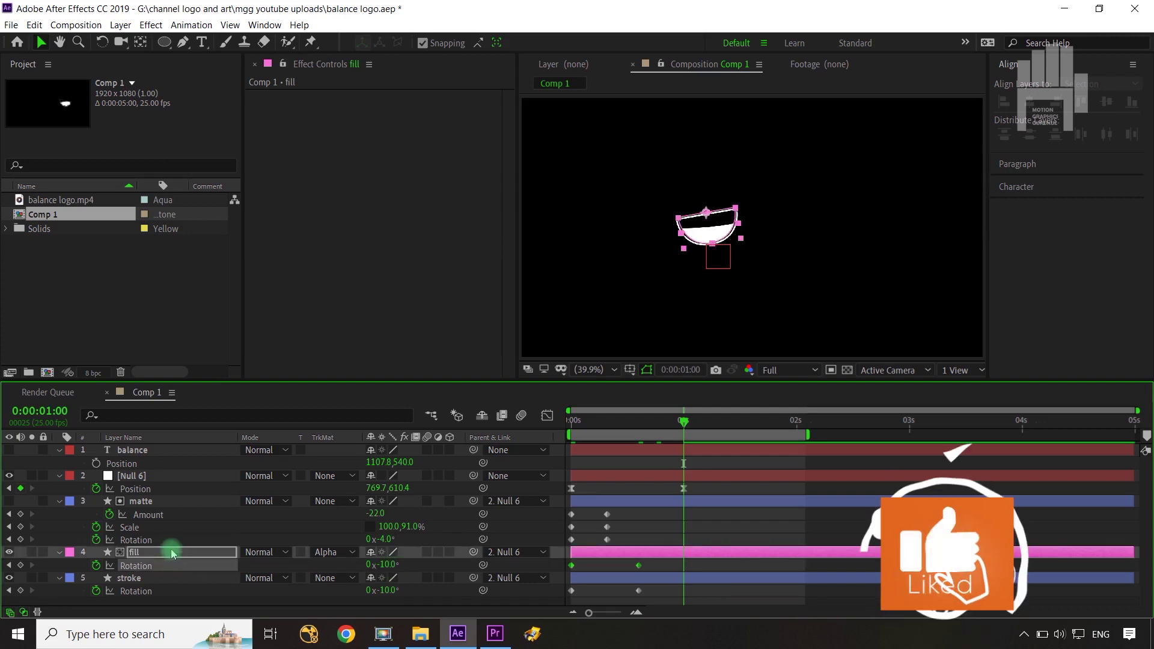
shift+click(178, 578)
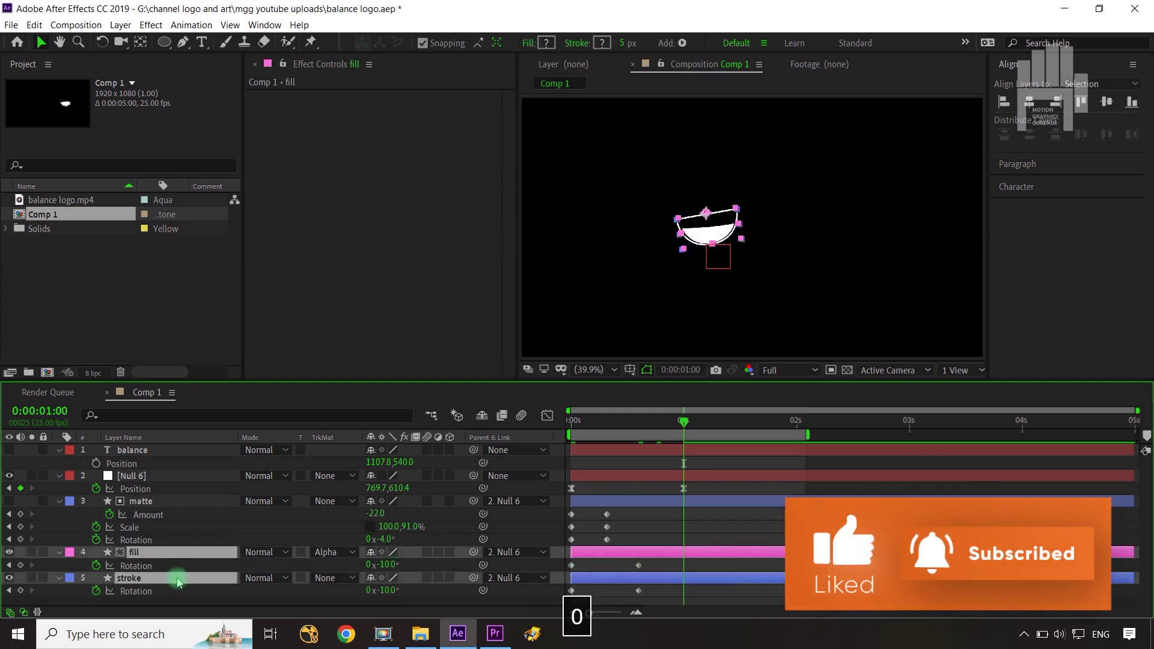
click(382, 565)
text(0)
key(Return)
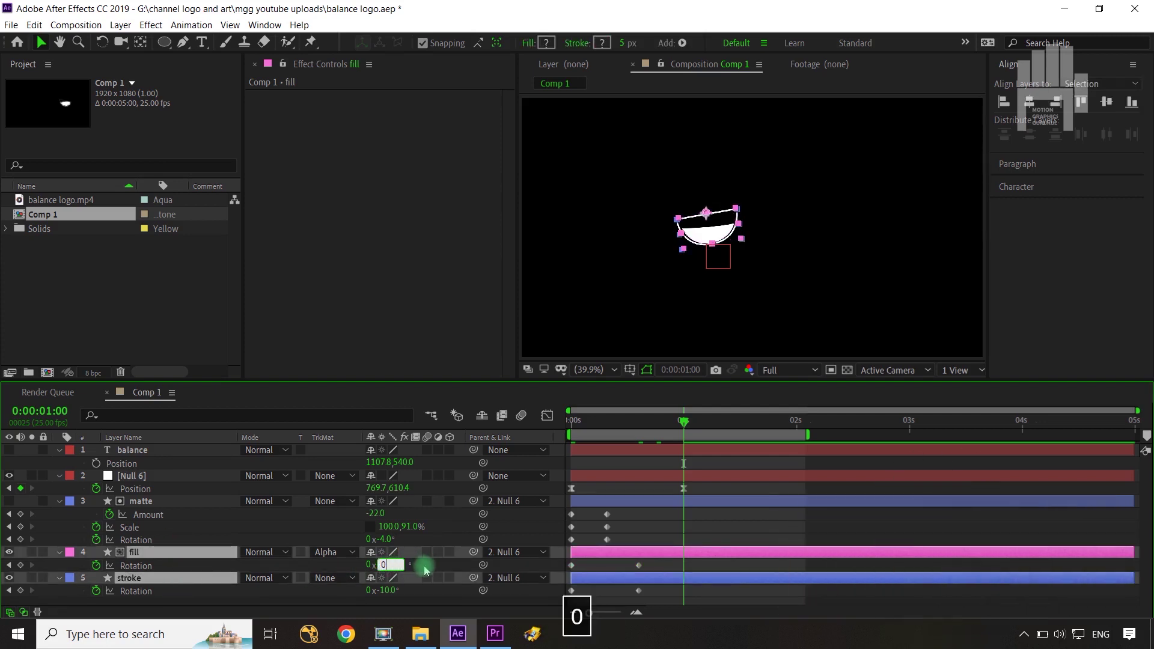
click(425, 567)
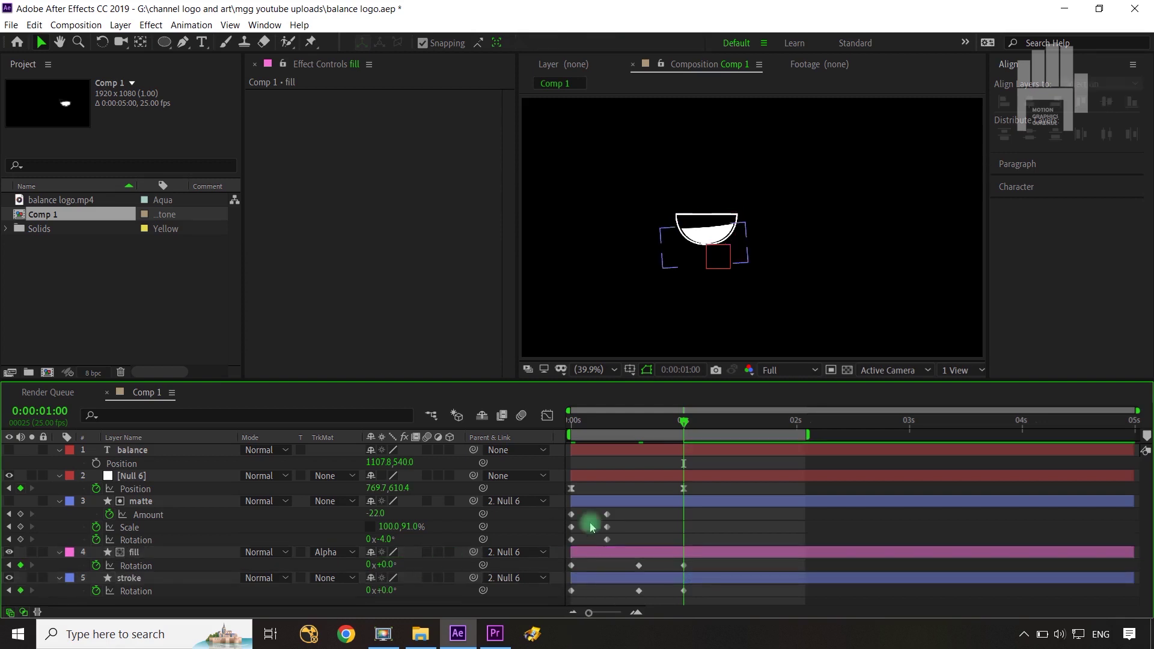
Keyframe the matte layer's Pucker & Bloat Amount at 40 at frame 15.
drag(685, 421, 613, 423)
click(612, 424)
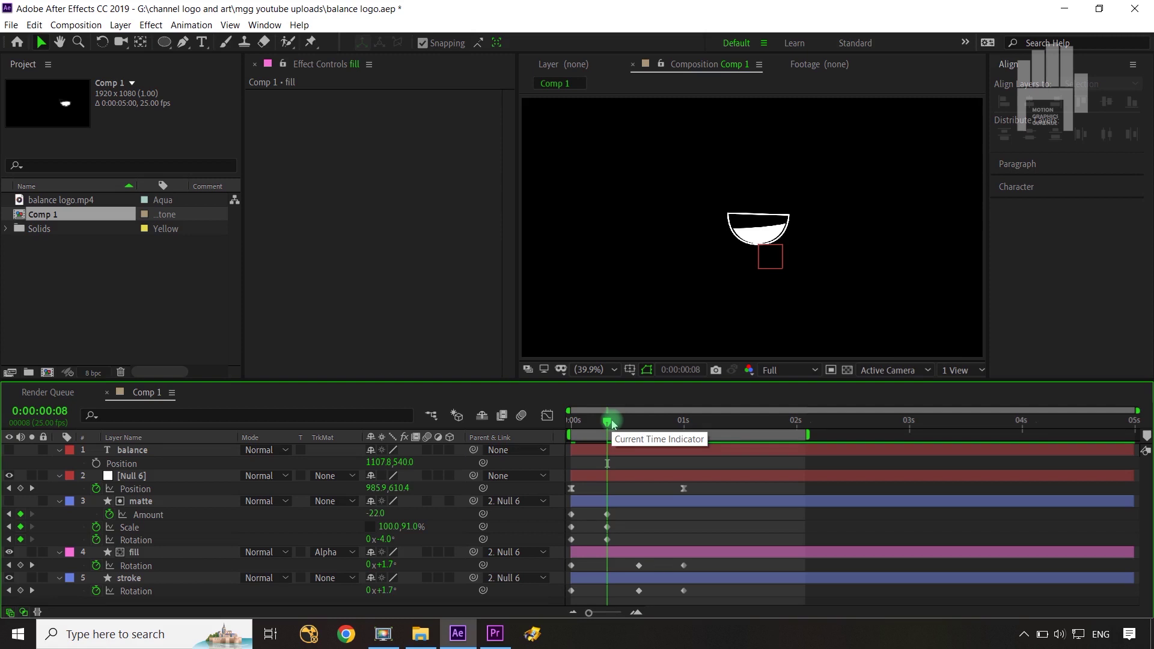
key(shift+Page_Down)
key(ctrl+Left)
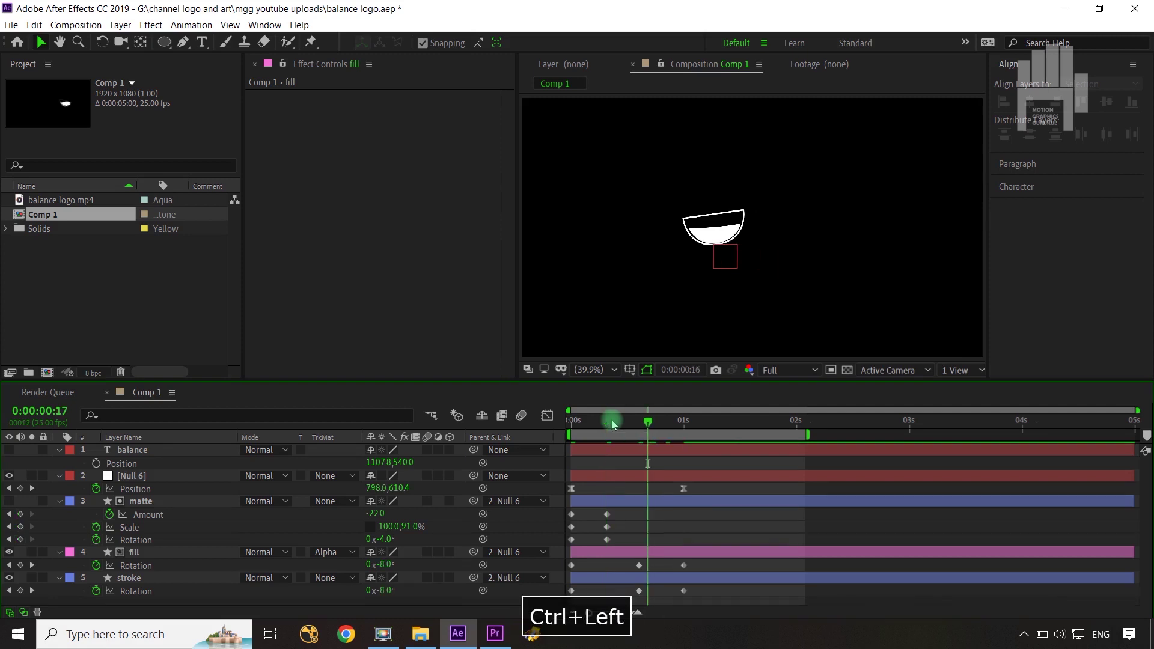
key(ctrl+Left)
key(ctrl+Left)
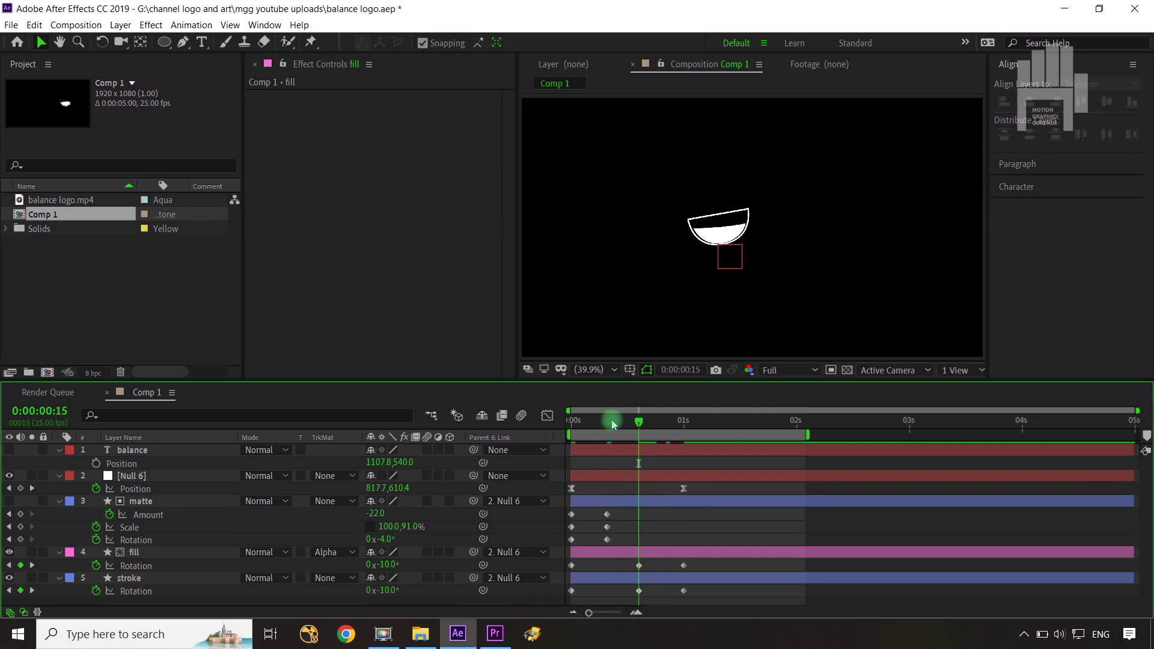
click(474, 509)
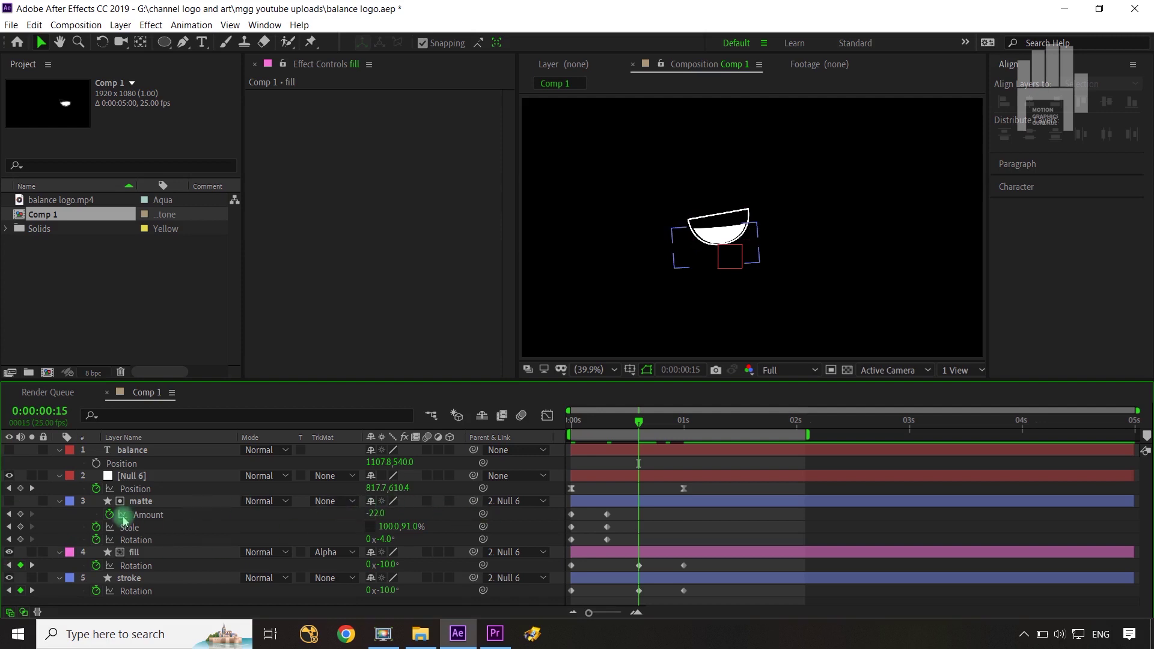
drag(378, 515, 425, 514)
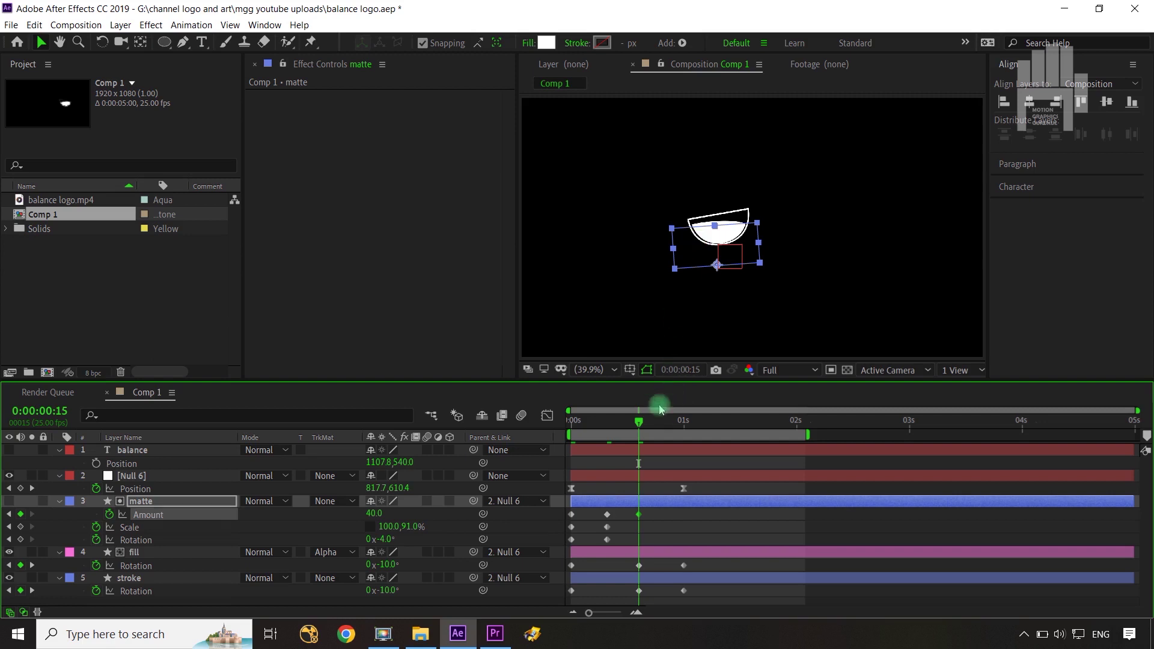
click(639, 424)
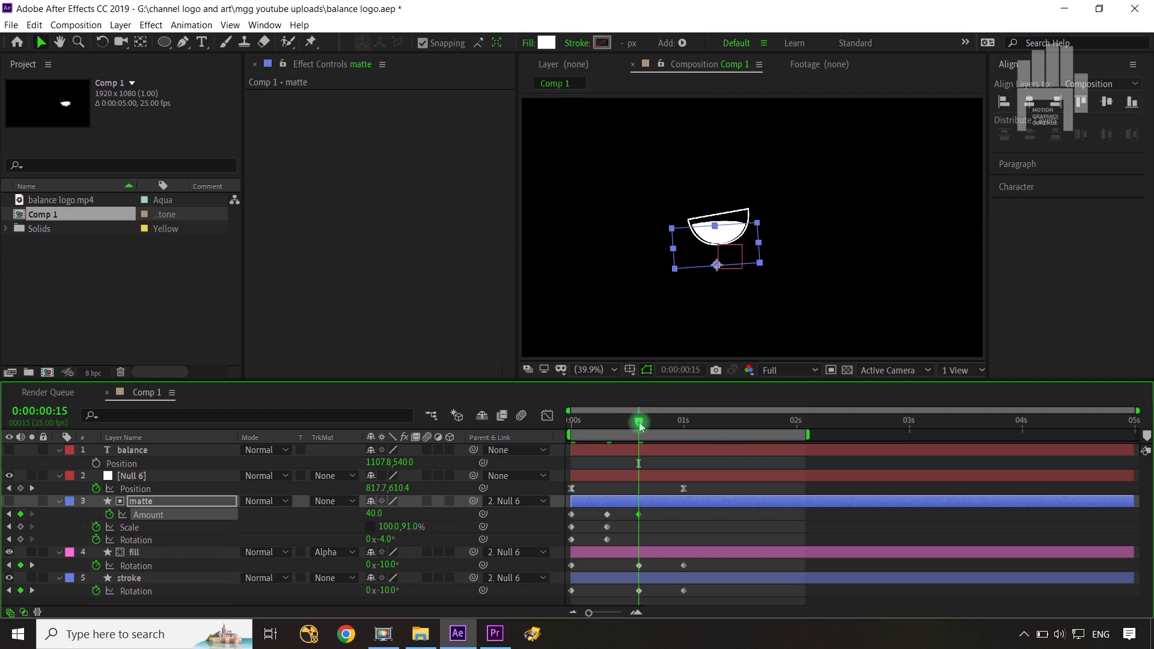
drag(639, 425, 648, 422)
key(shift+Page_Down)
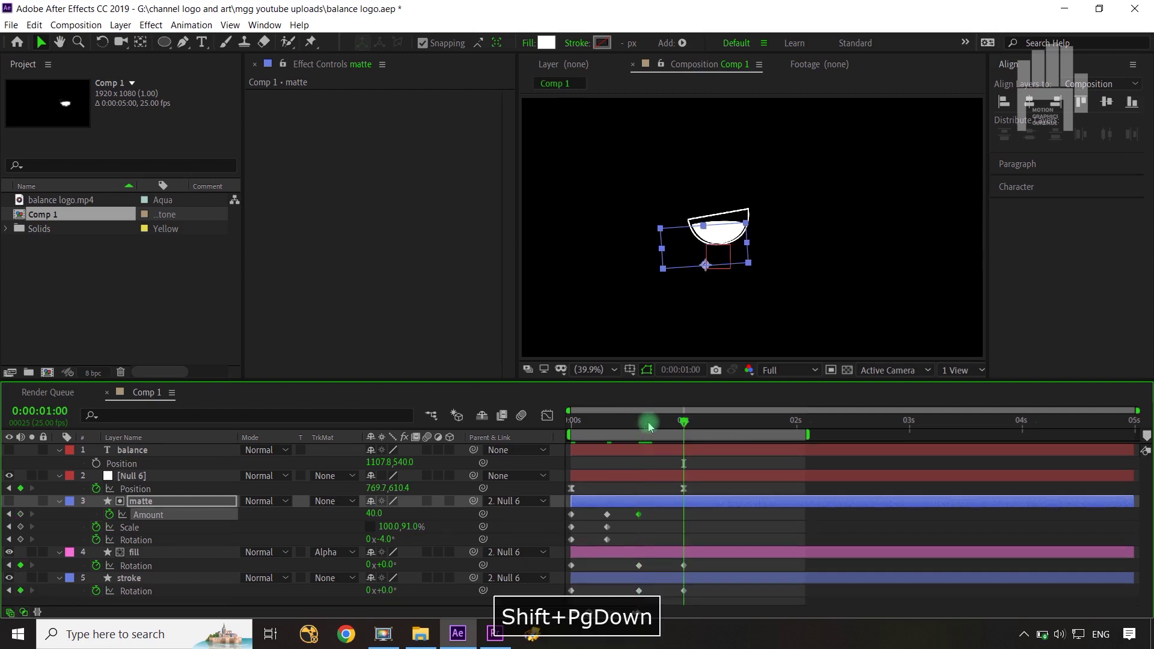
key(ctrl+Right)
key(ctrl+Right)
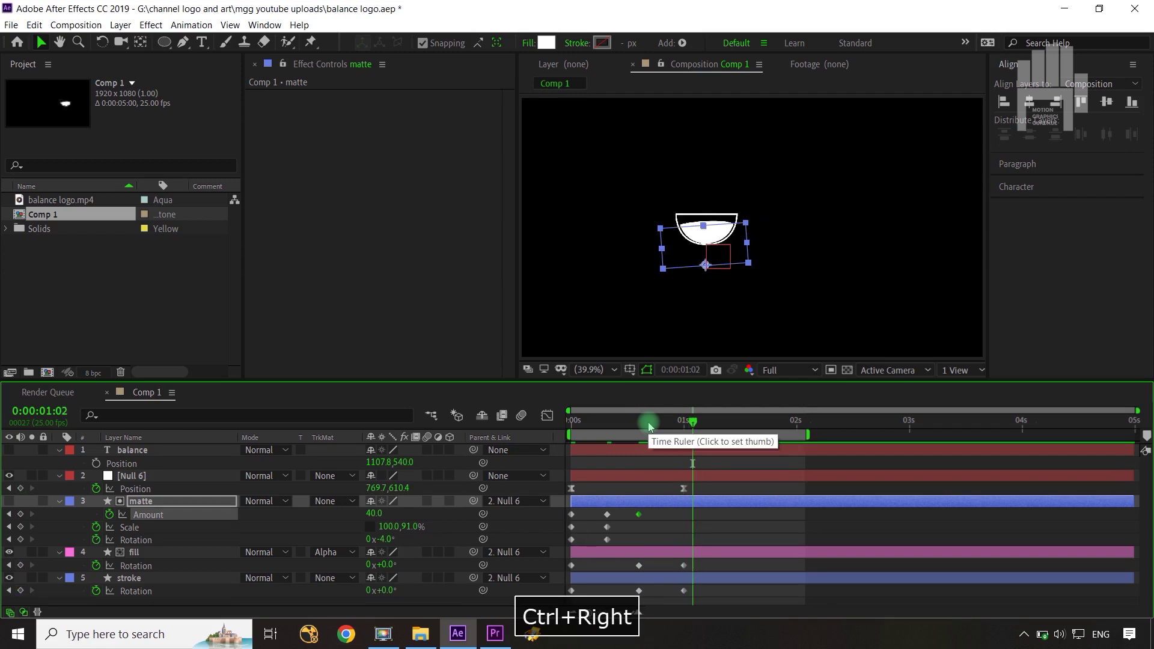
drag(693, 422, 646, 425)
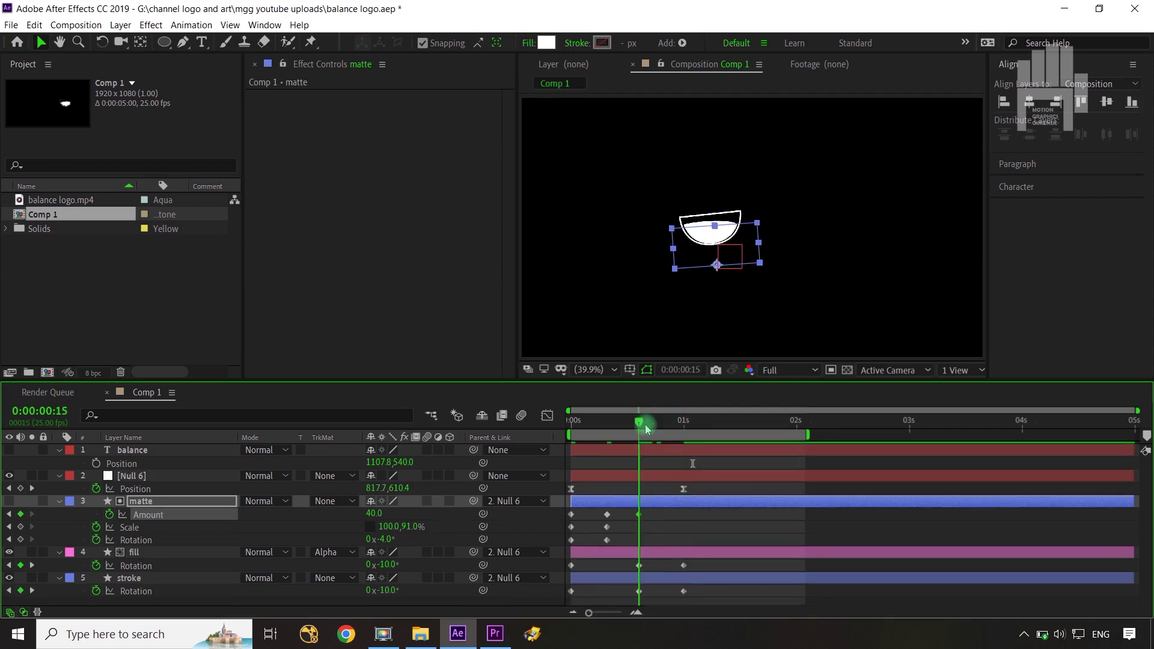
At frame 21, keyframe the matte's Rotation at -6°, its Amount at 17 and its vertical Scale at 97%.
key(ctrl+Right)
key(ctrl+Right)
key(ctrl+Right)
key(ctrl+Right)
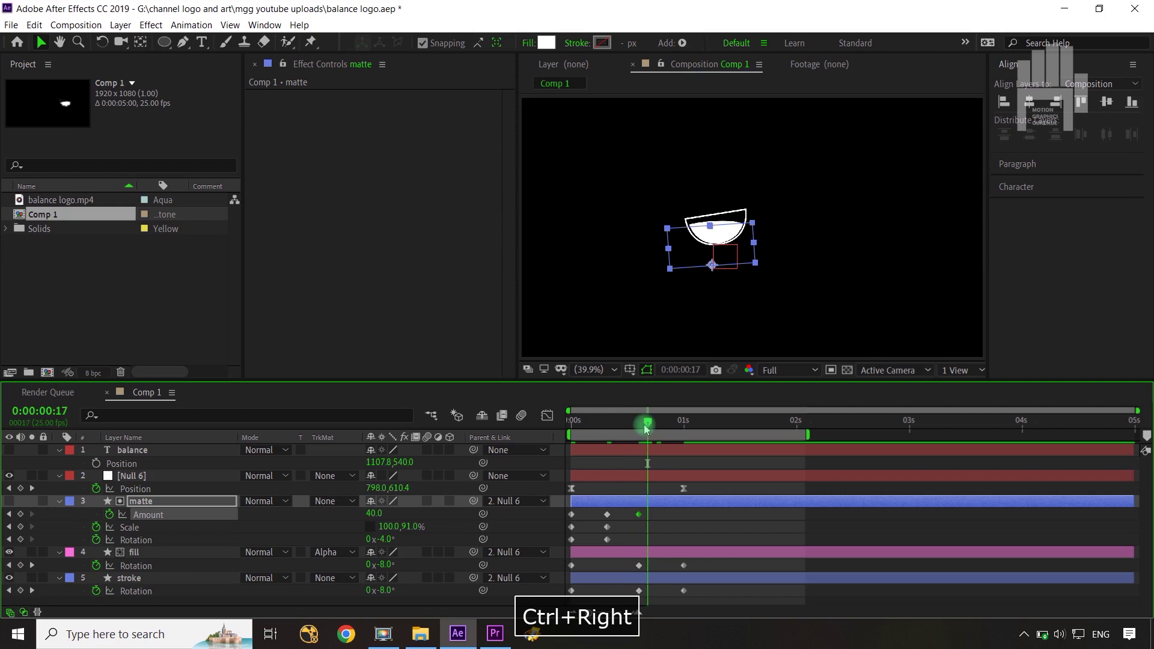
key(ctrl+Right)
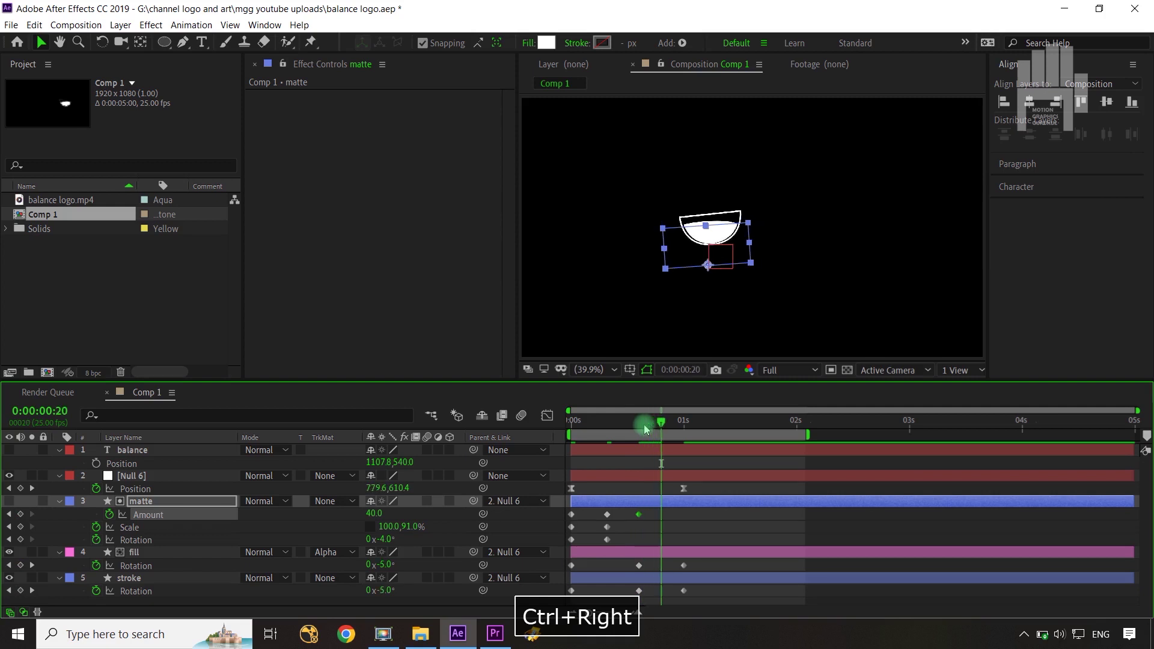
key(ctrl+Right)
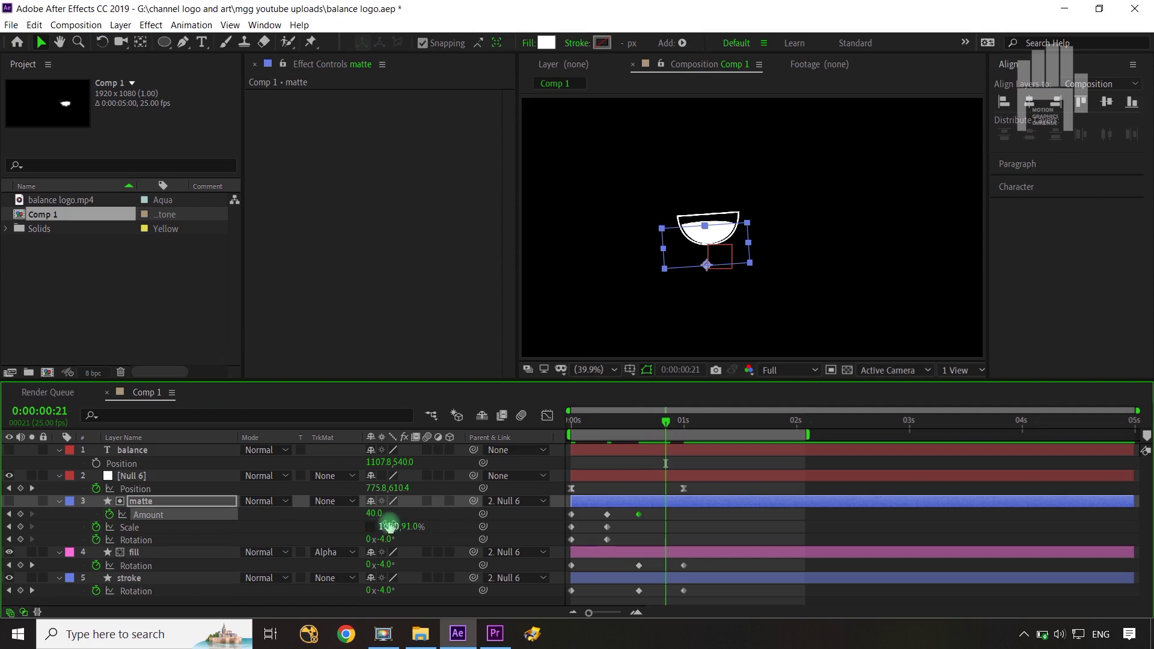
click(377, 513)
drag(385, 539, 445, 536)
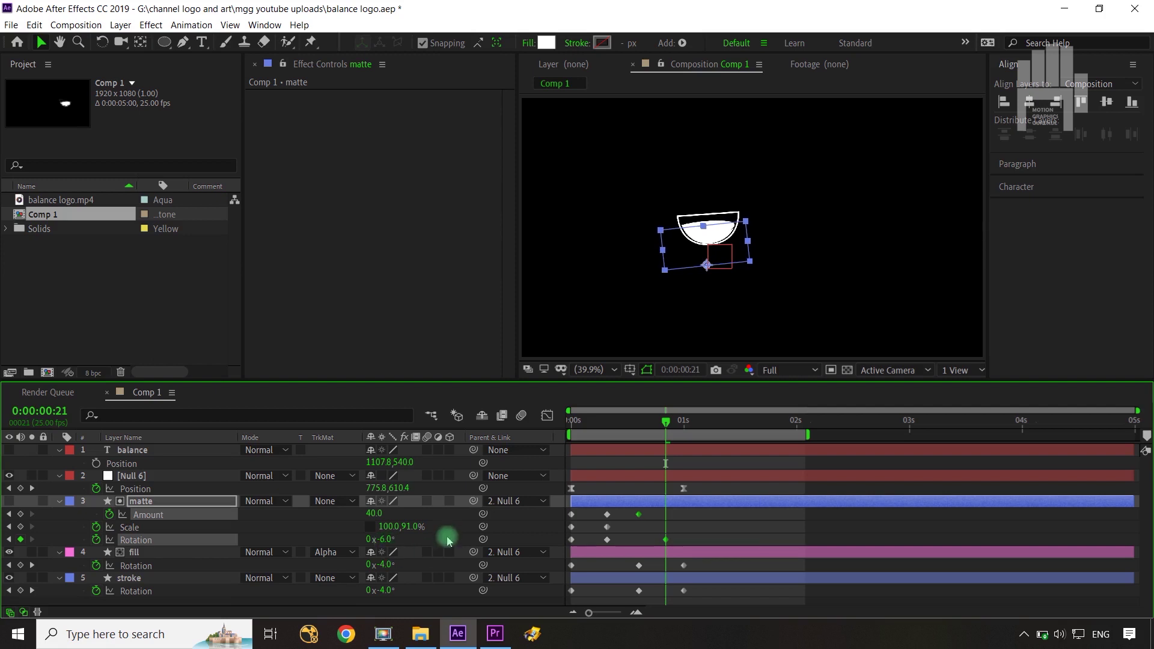
click(373, 513)
drag(372, 513, 414, 526)
At 1 second, keyframe the matte's Rotation at 1°, its Amount at 5 and its vertical Scale at 99%.
click(665, 421)
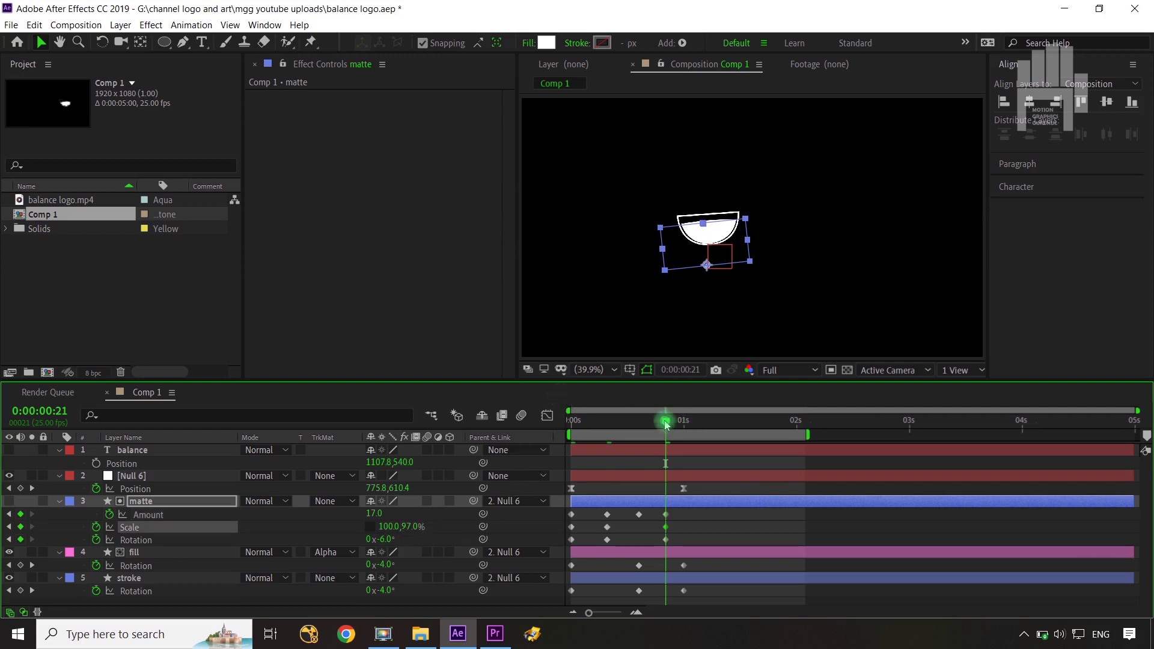
drag(665, 421, 680, 424)
drag(387, 544, 414, 526)
click(506, 529)
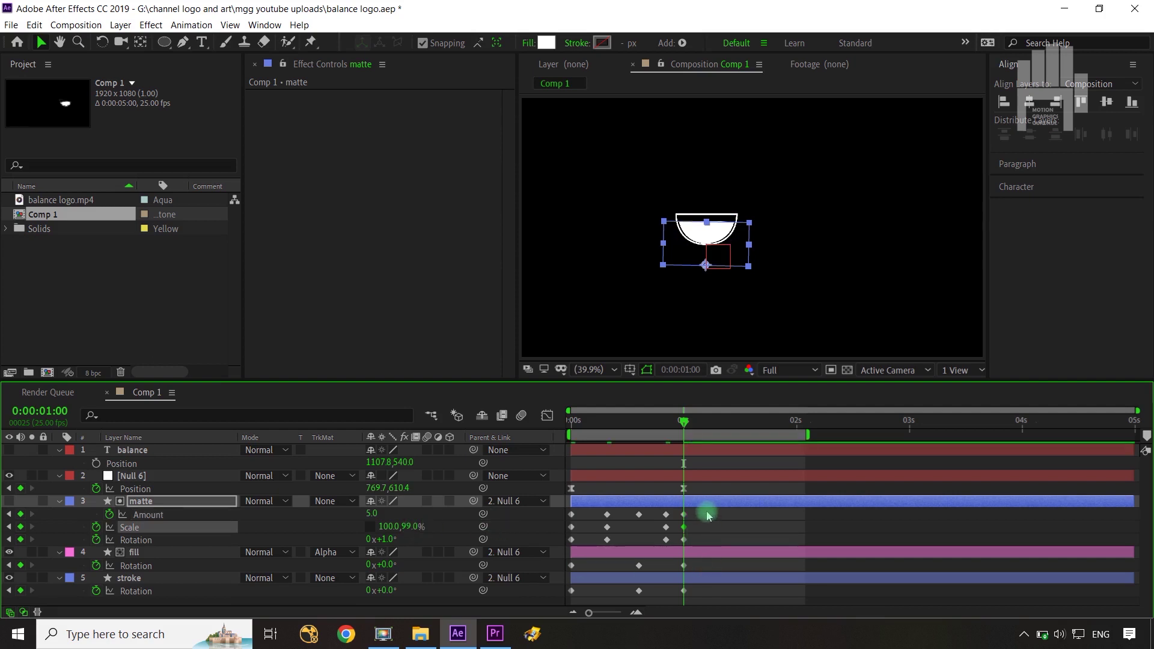
Apply Easy Ease to all keyframes of the matte, fill and stroke layers.
drag(685, 422, 642, 427)
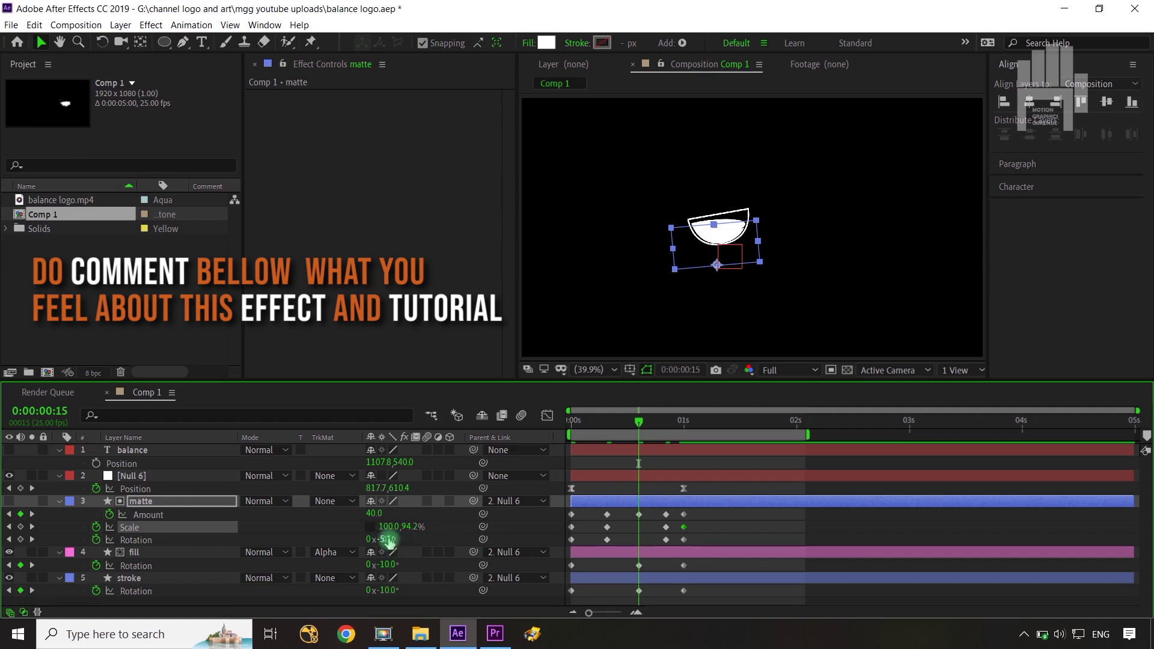
drag(714, 512, 544, 600)
key(F9)
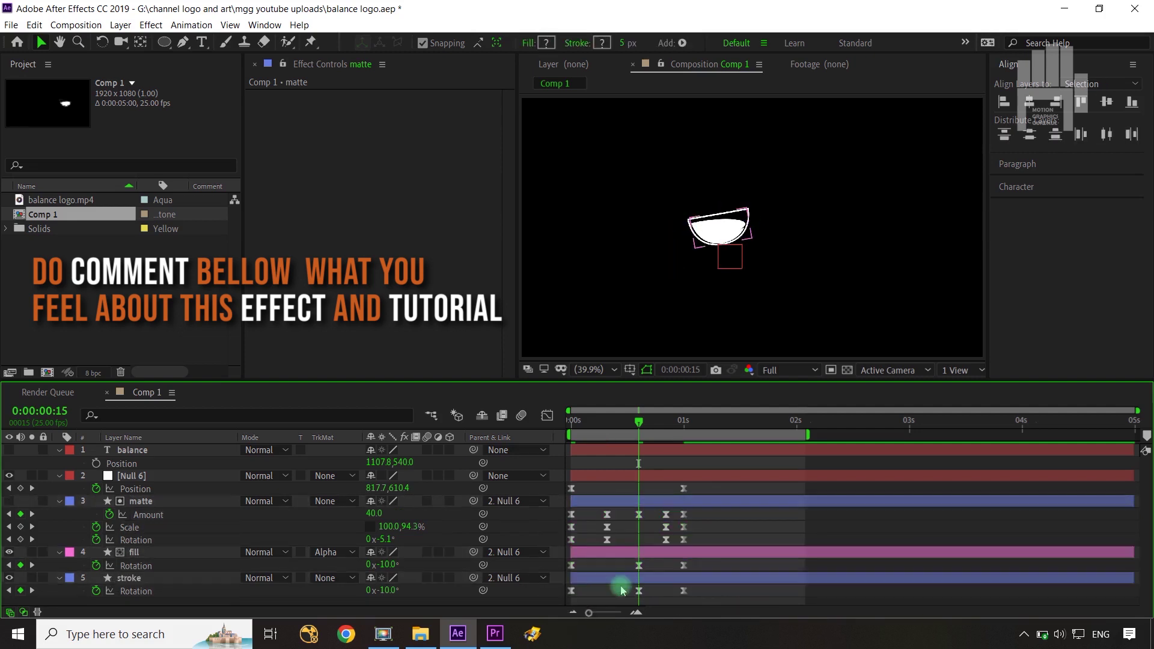
click(563, 597)
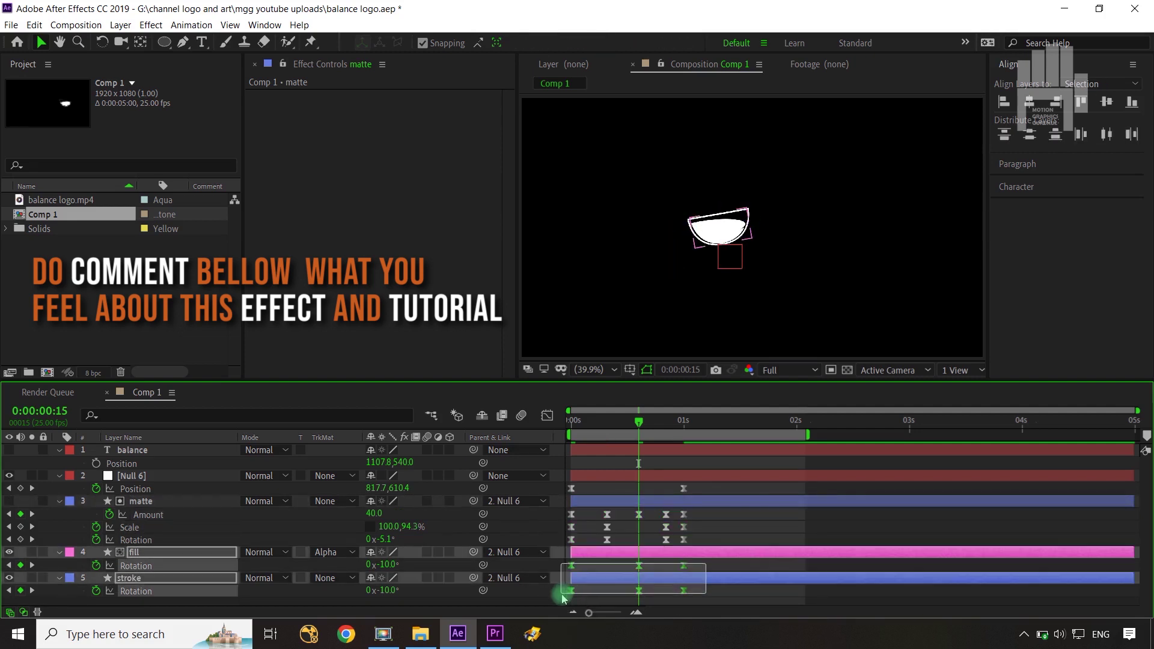
click(542, 520)
Make the balance text layer visible at 1 second and add a Tracking animator to it.
drag(639, 422, 683, 450)
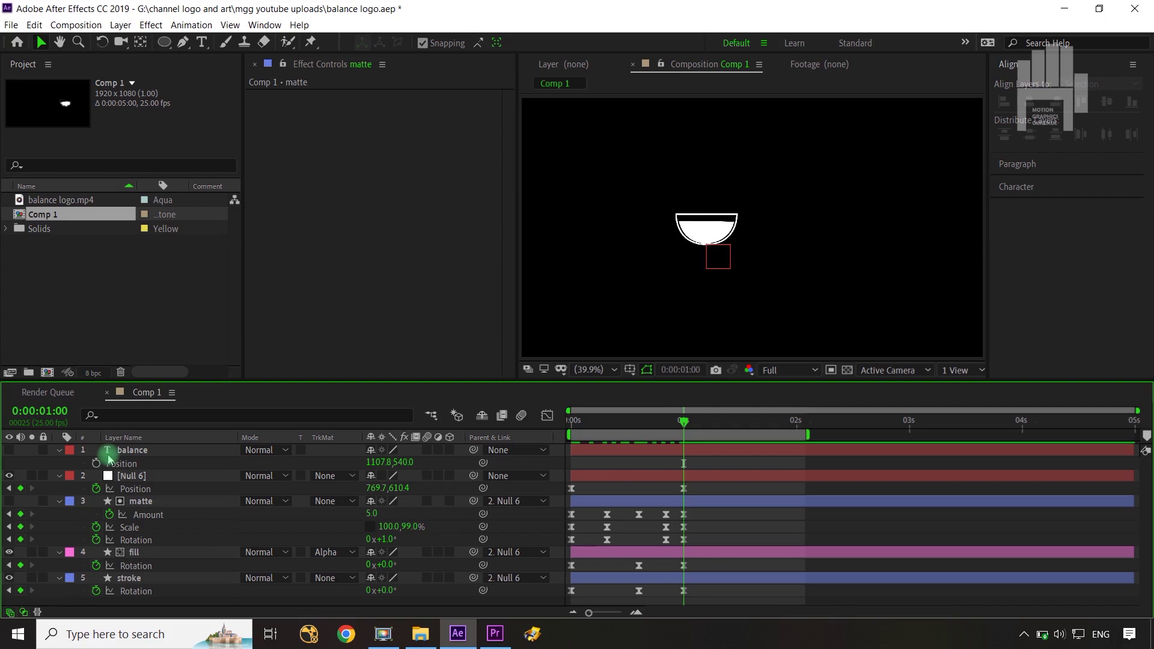
click(9, 450)
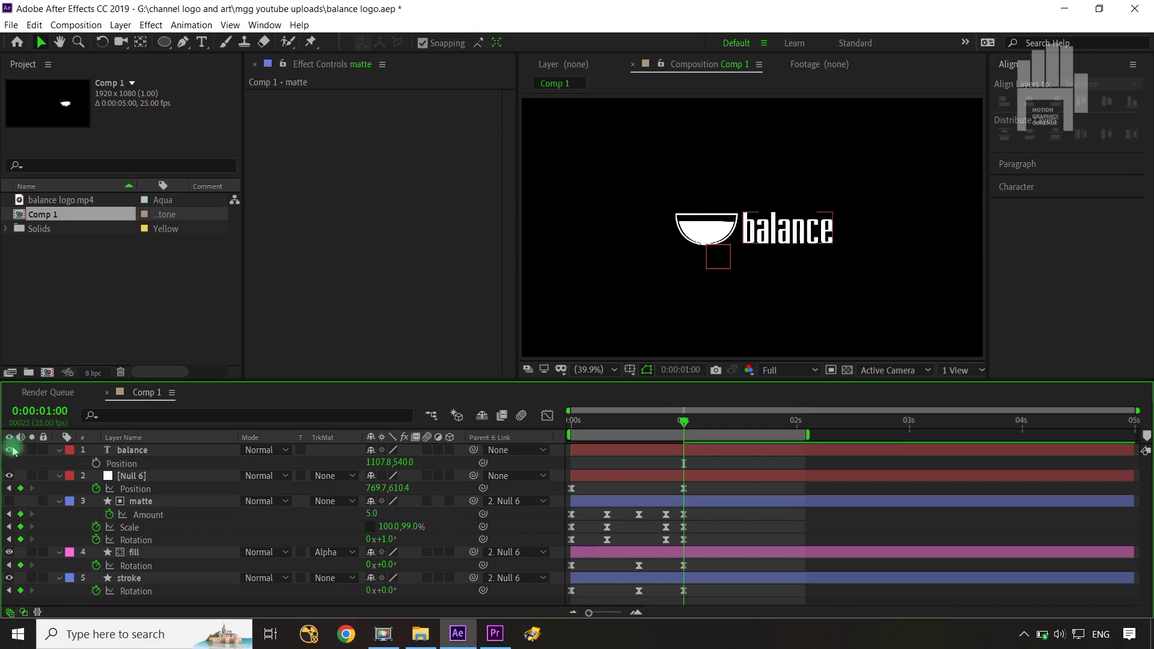
click(60, 451)
click(60, 451)
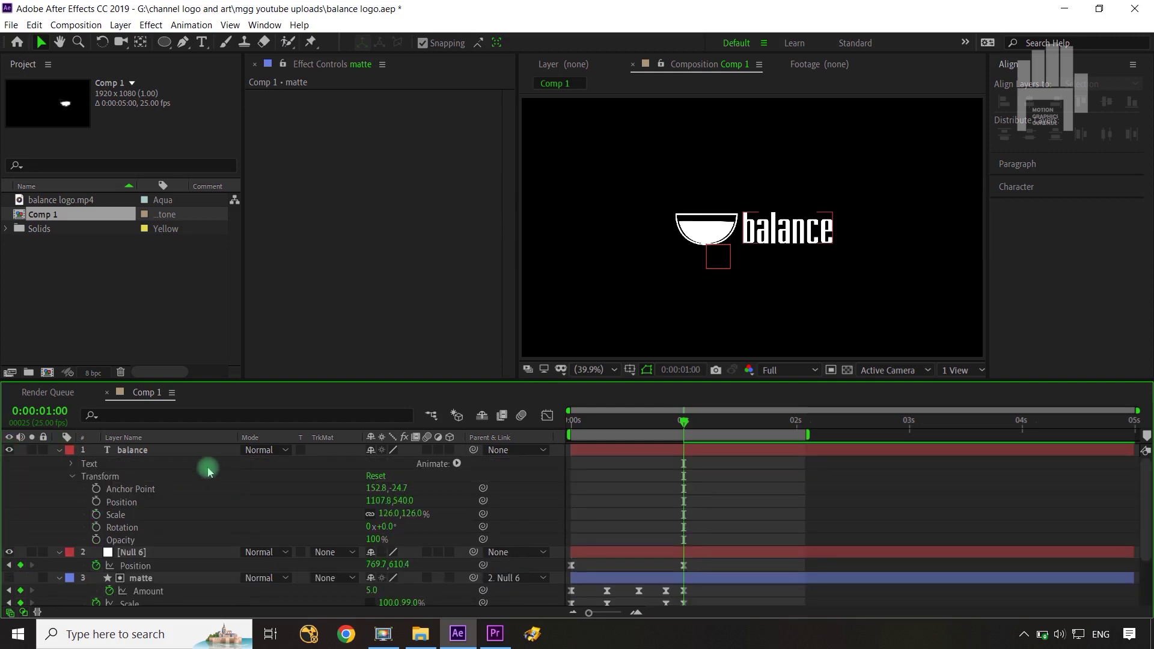
click(457, 464)
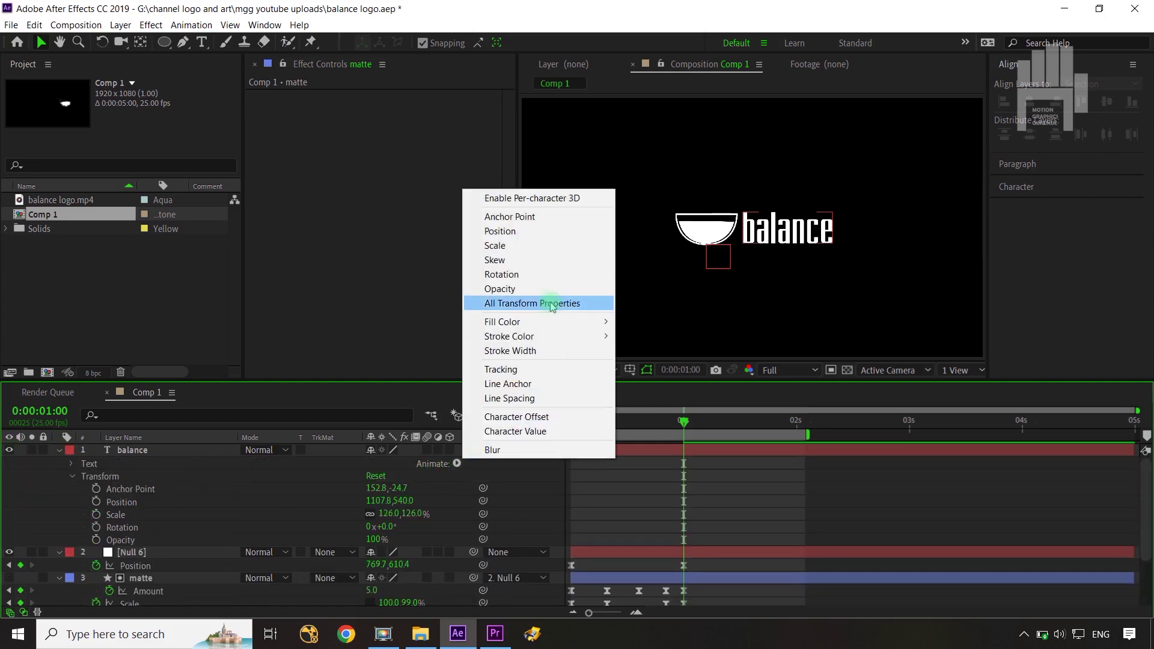
click(527, 371)
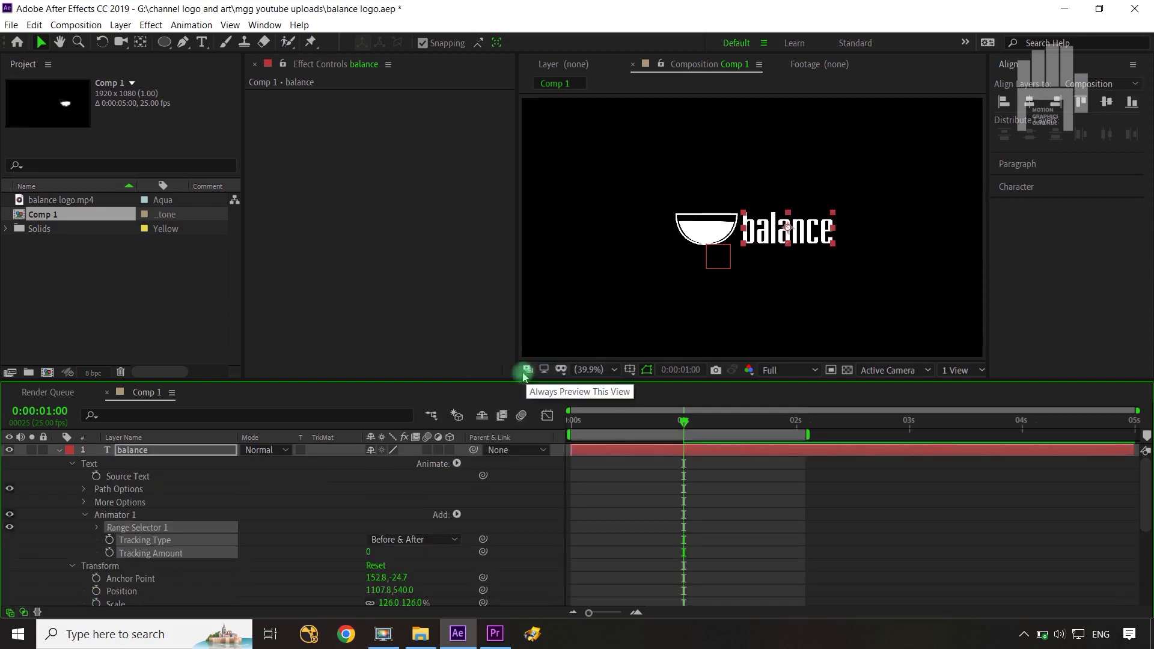
Collapse the properties of all five layers in the timeline and deselect everything.
click(57, 451)
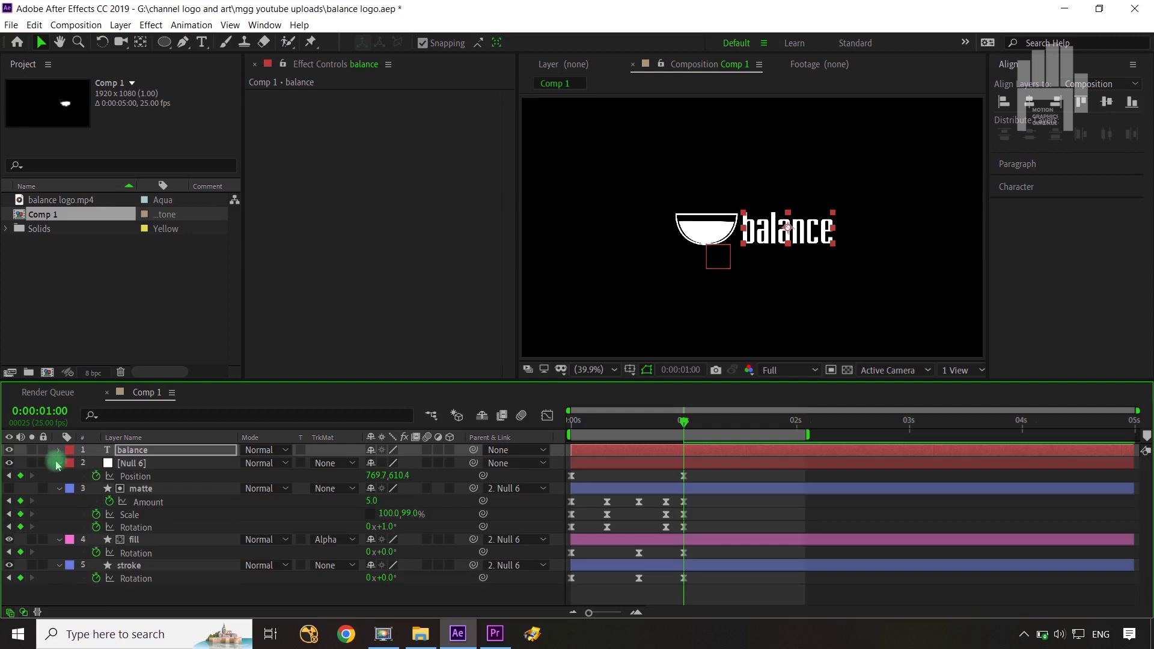
click(58, 462)
click(58, 475)
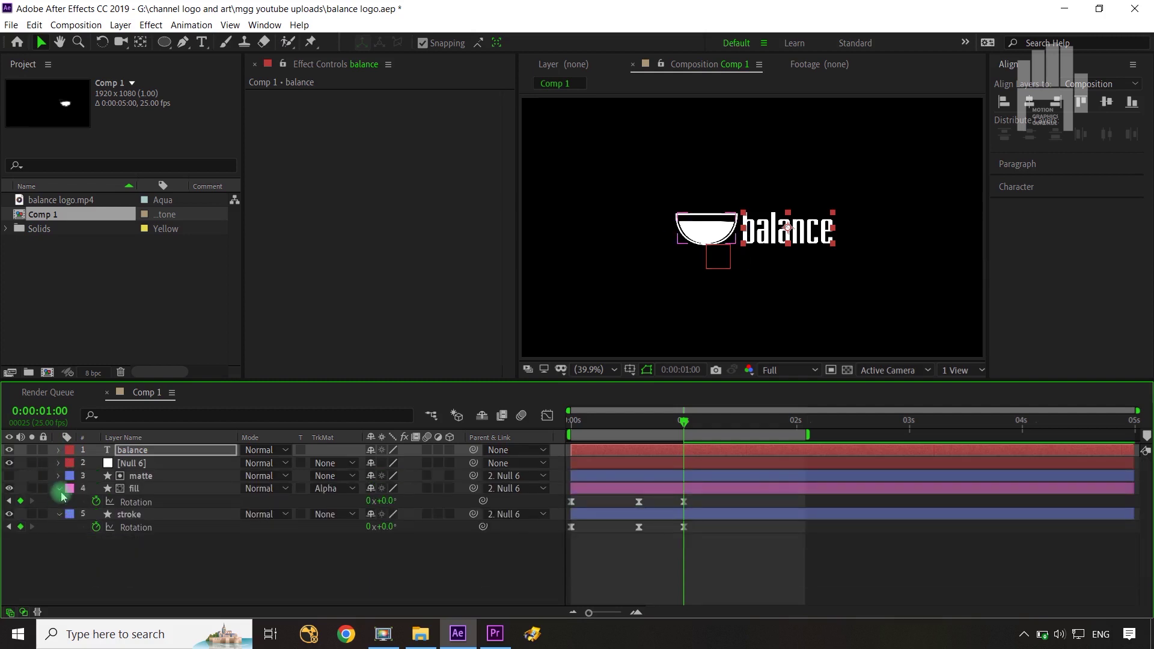
click(57, 488)
click(58, 501)
click(73, 534)
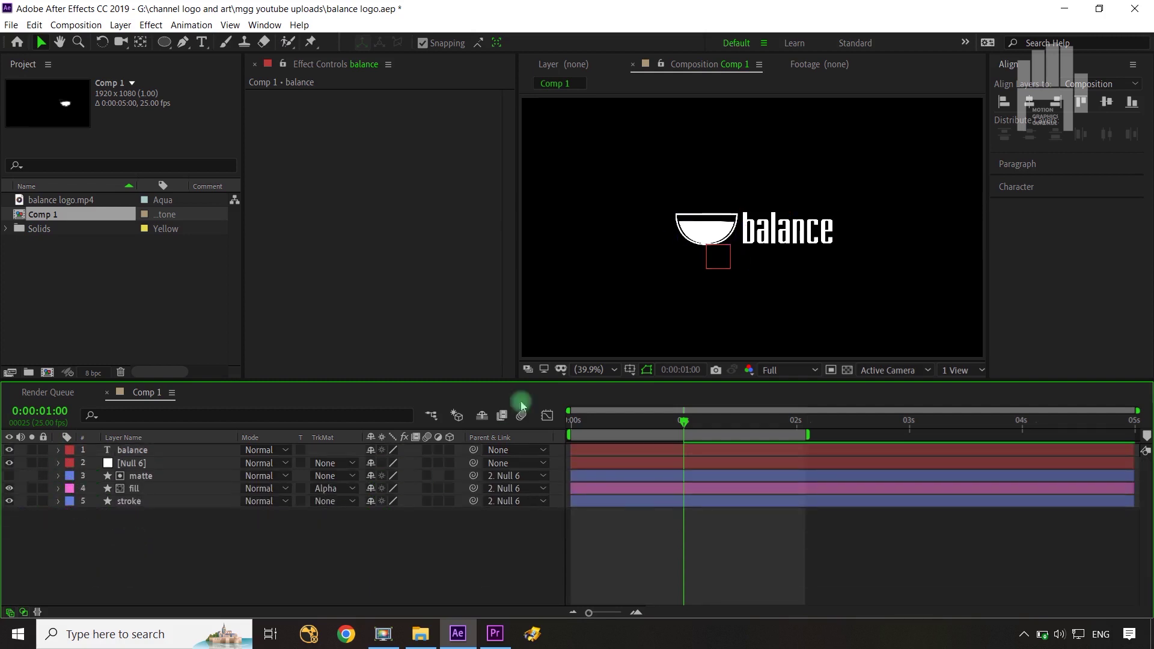
Draw a wide rectangle above the logo on a new shape layer and distort it with Pucker & Bloat at an Amount of 117.
drag(163, 42, 204, 42)
drag(616, 127, 724, 164)
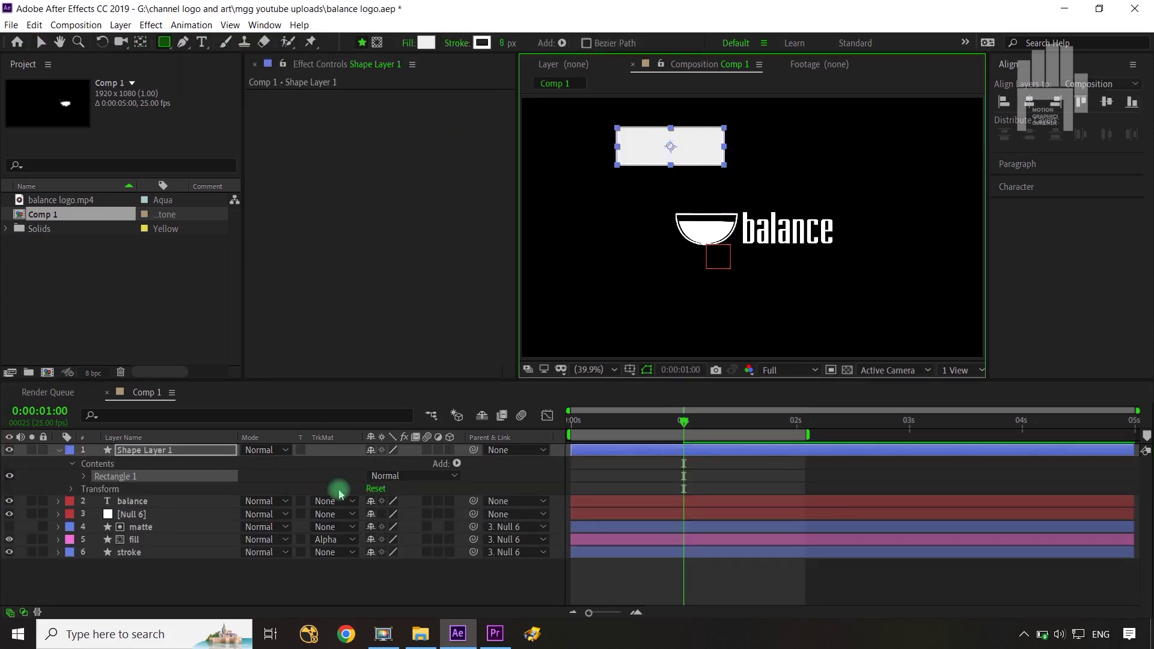
click(458, 465)
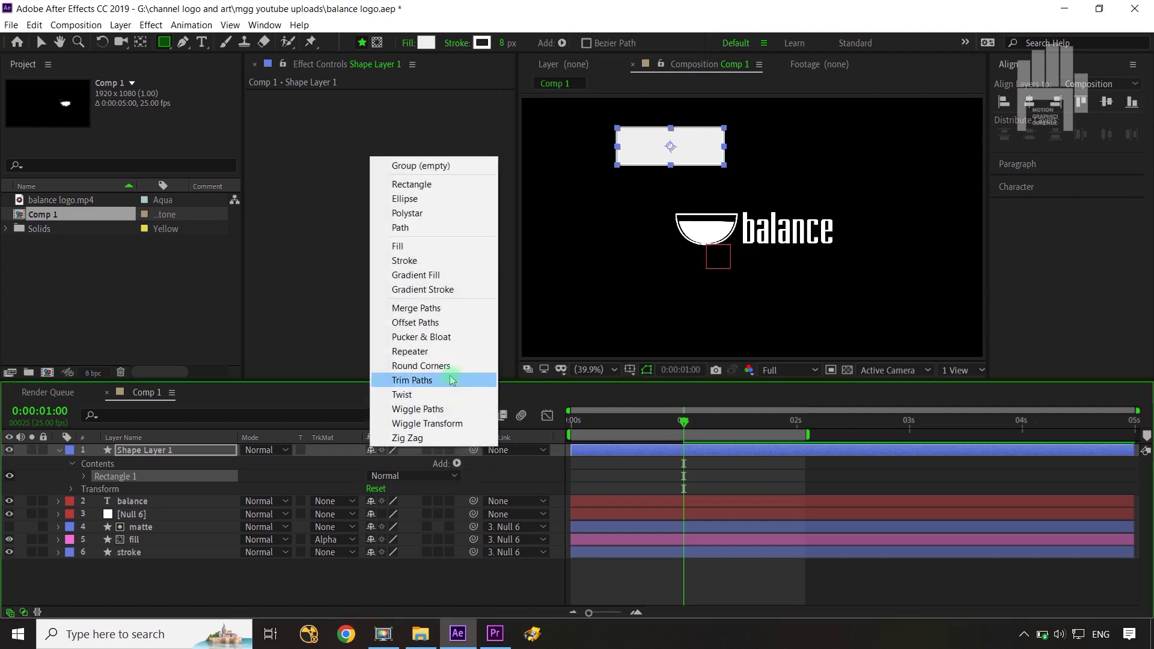
click(427, 343)
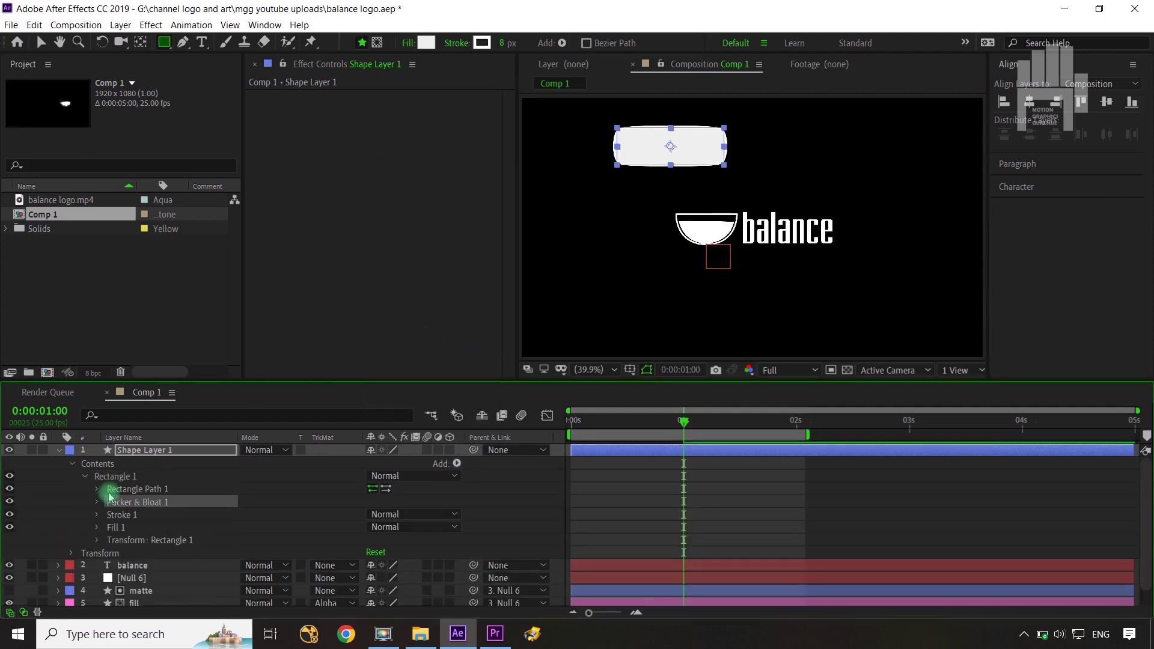
click(96, 502)
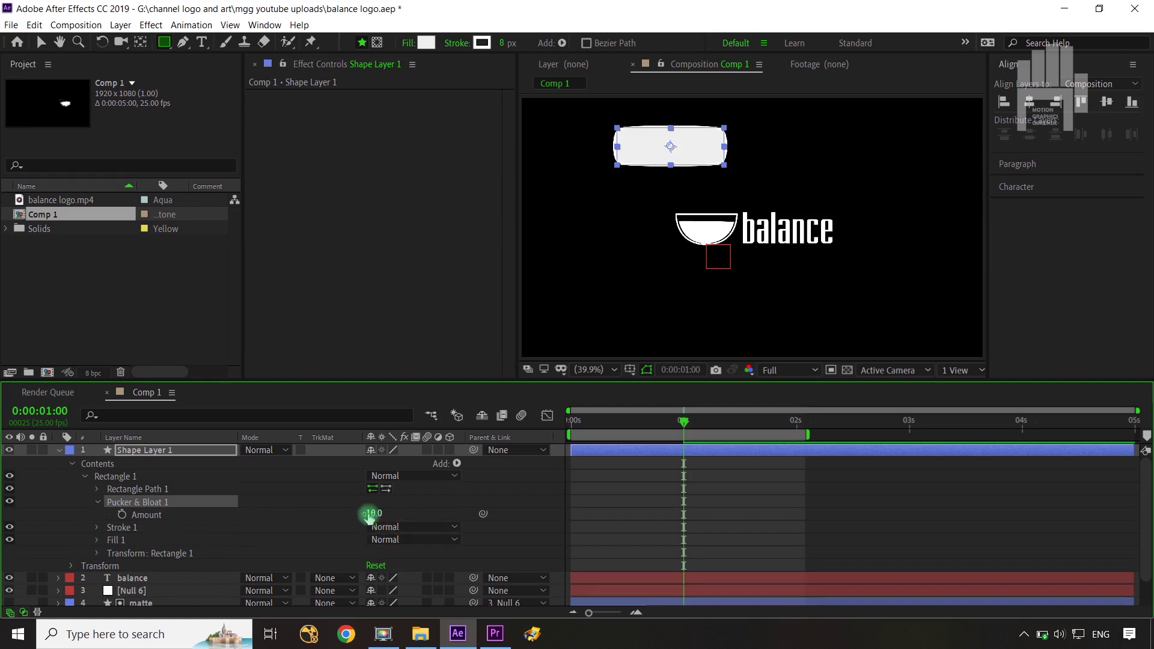
drag(370, 514, 439, 500)
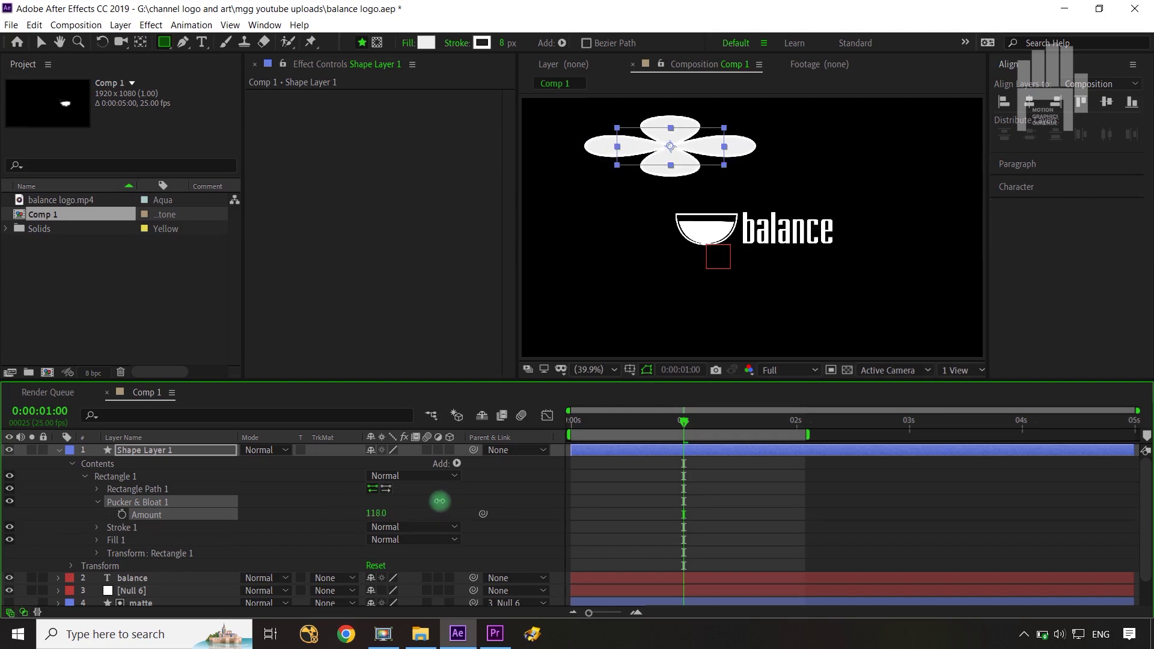
Convert the rectangle to a Bezier path and add a vertex near the middle of each of its four sides with the Pen tool.
right_click(147, 489)
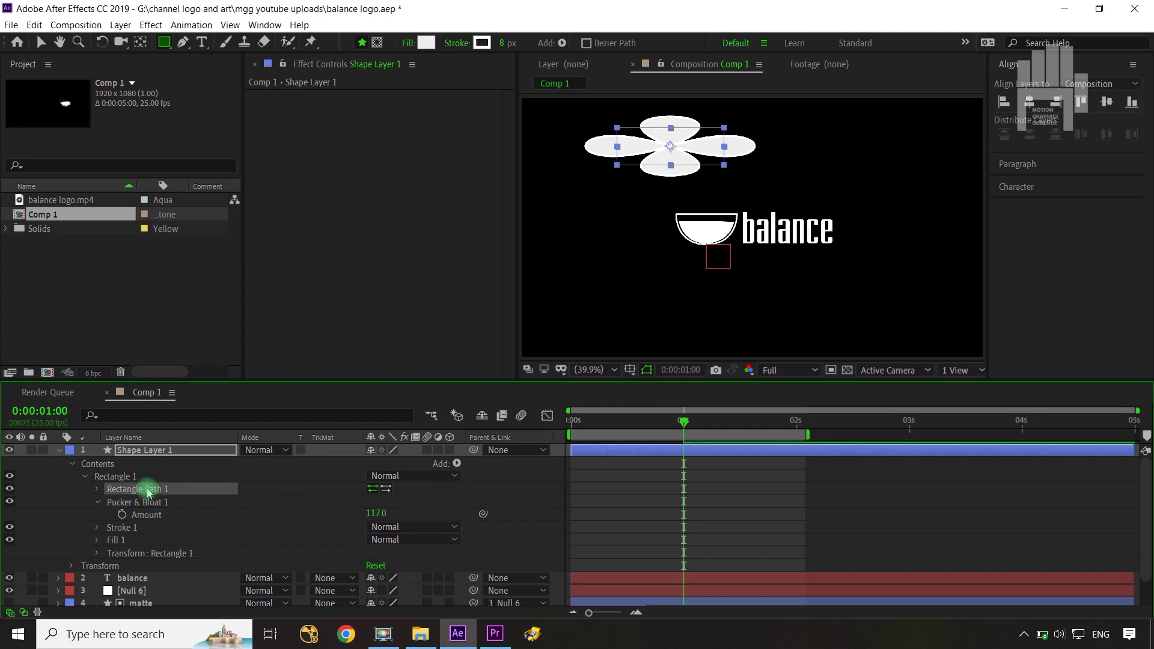
click(195, 496)
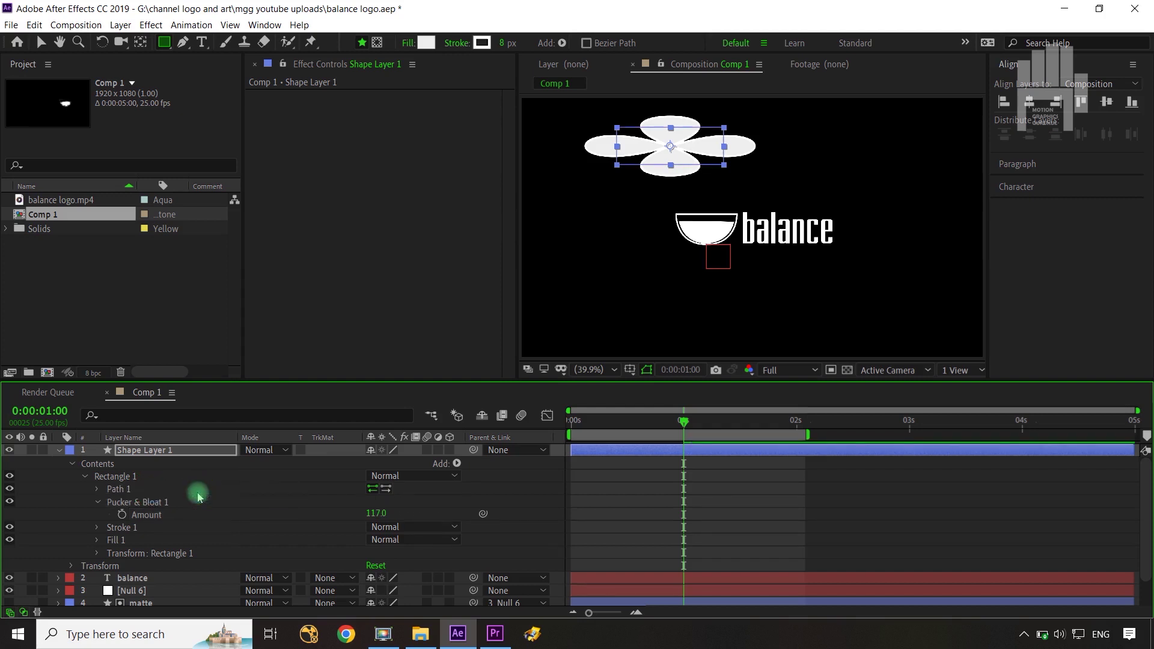
click(137, 488)
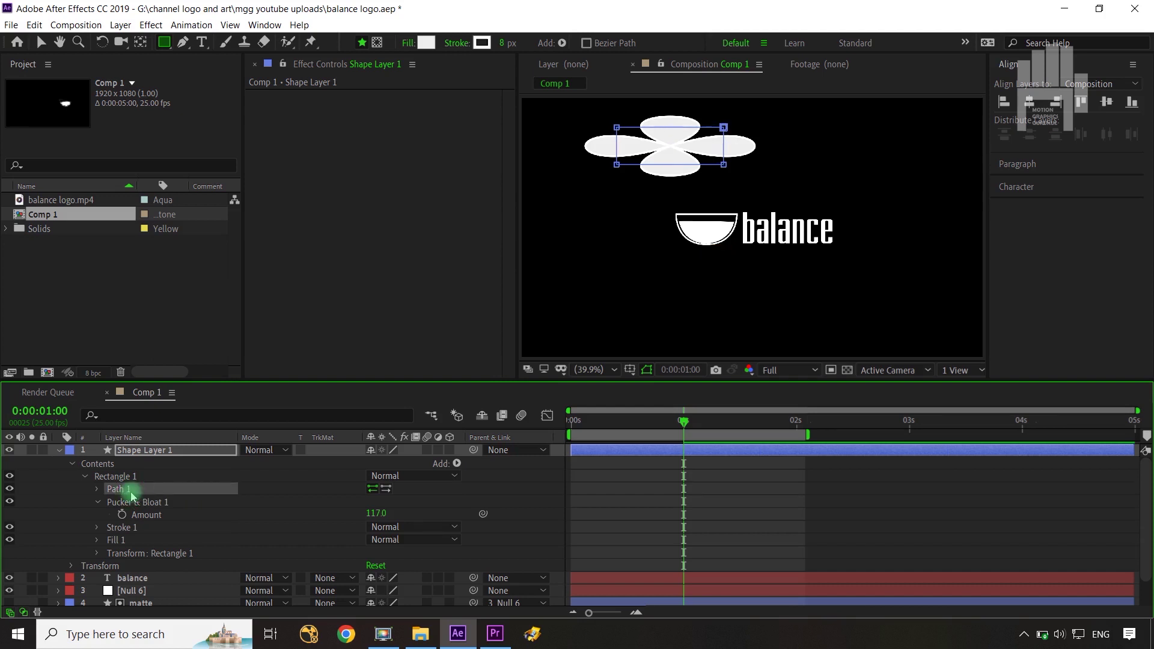
click(181, 43)
click(671, 130)
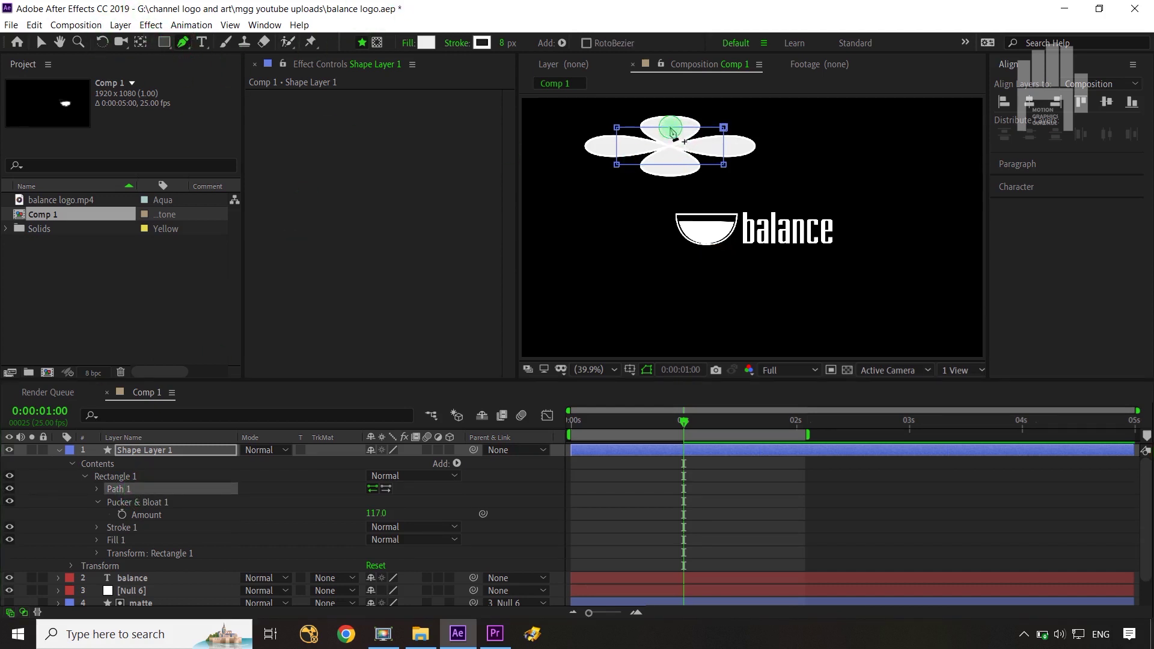
click(672, 164)
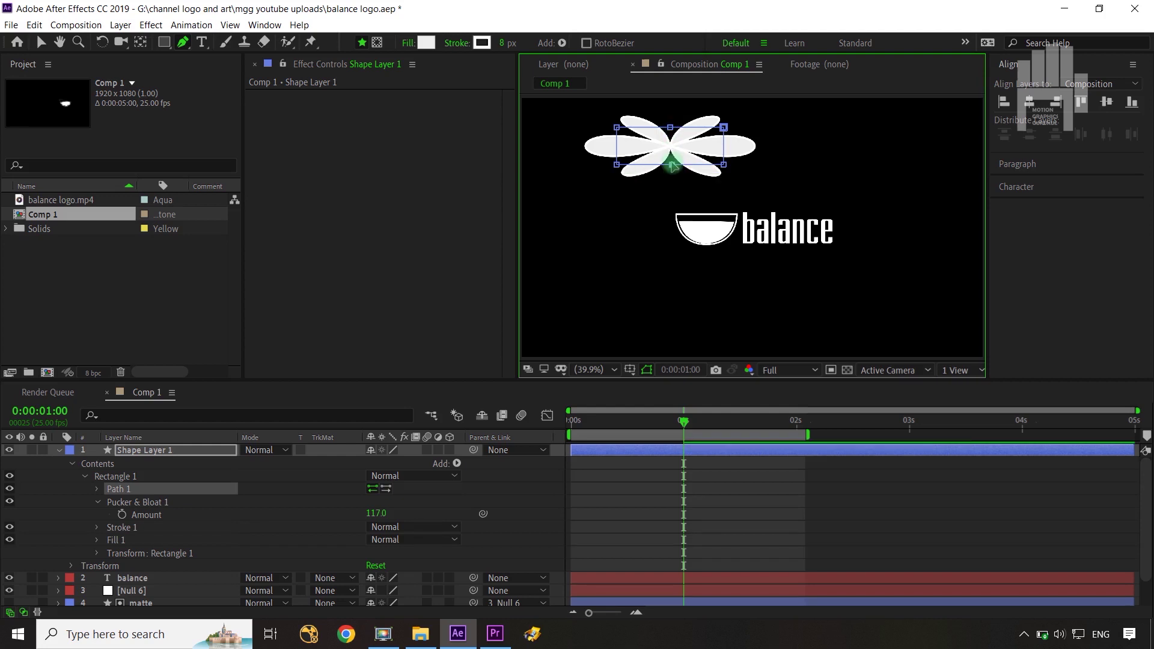
click(723, 143)
click(617, 147)
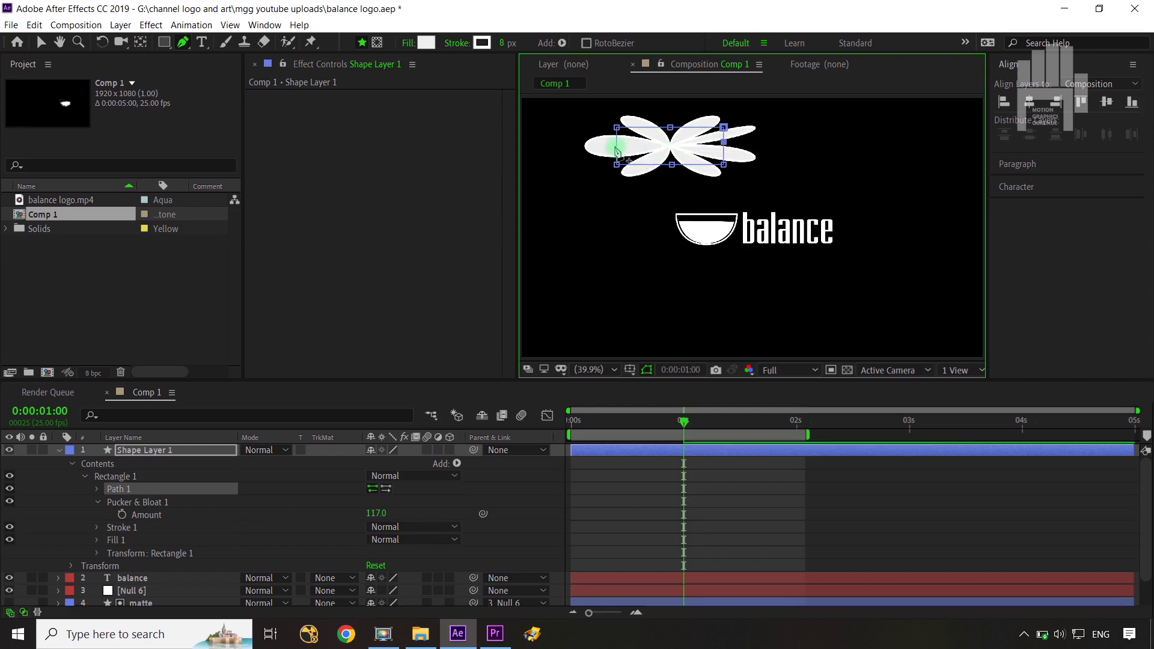
click(618, 143)
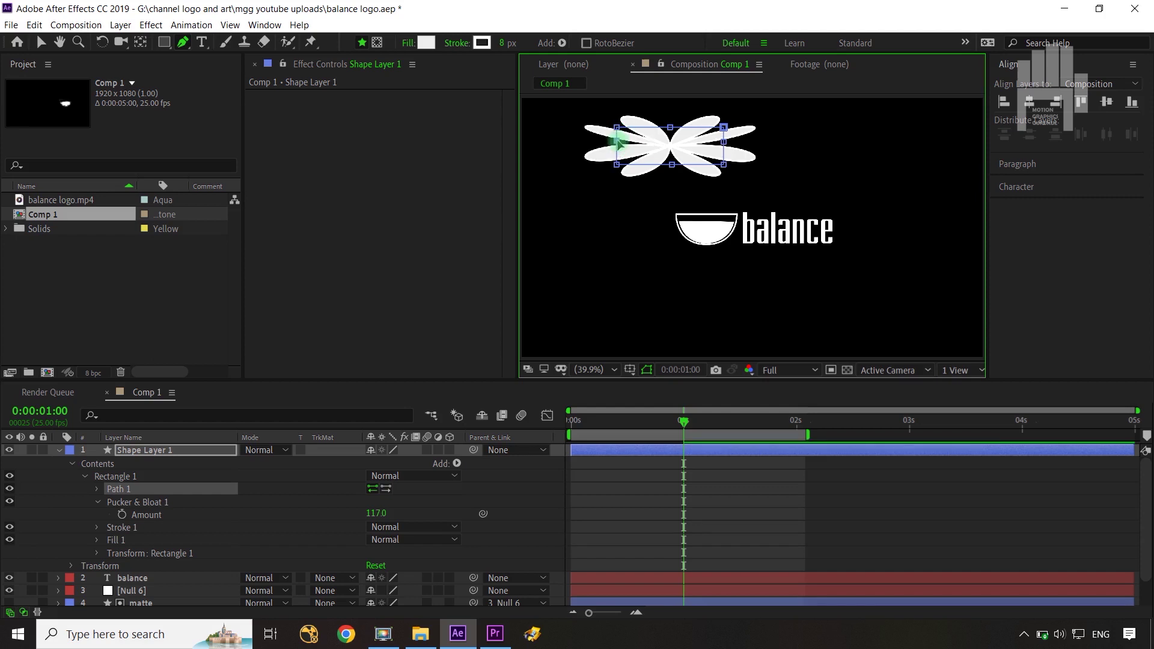
Pull the middle vertex of the path's right side outward to reshape the bloated petals.
click(685, 150)
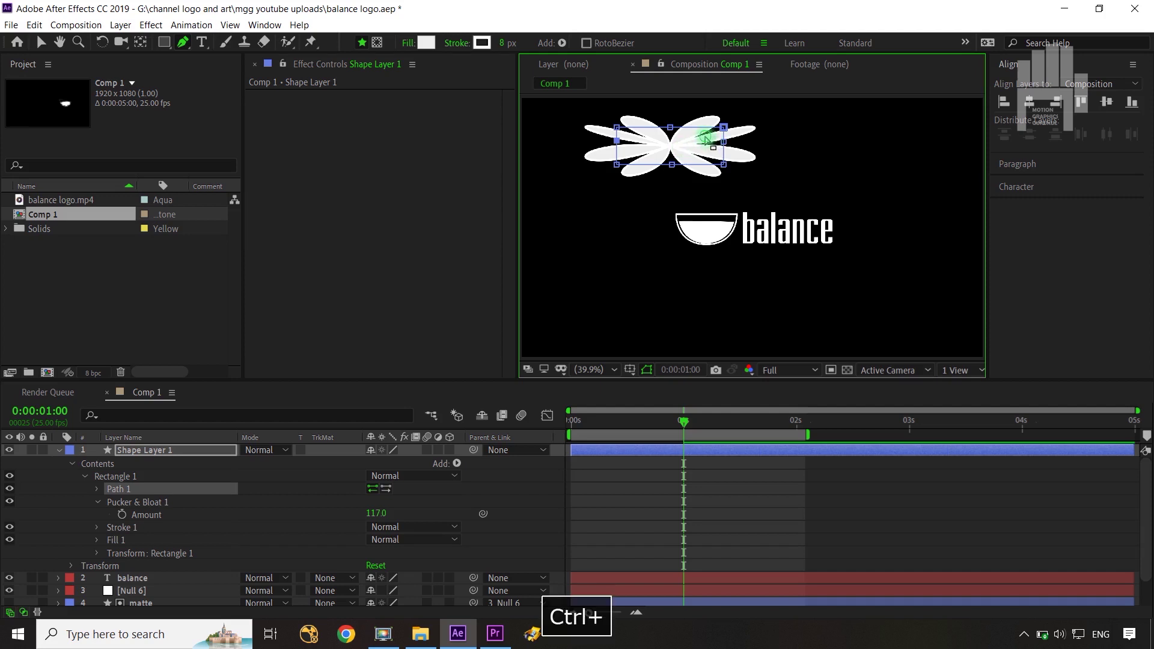
drag(727, 144, 776, 137)
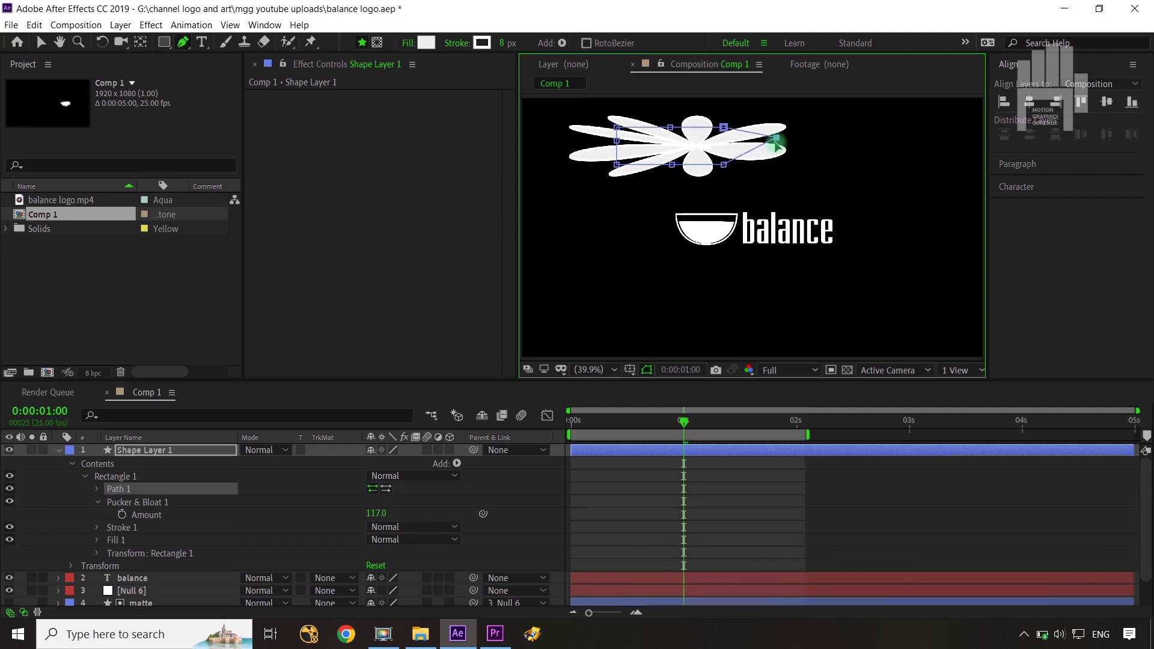
Delete the shape layer with the bloated rectangle and expand the balance text layer's properties.
click(183, 455)
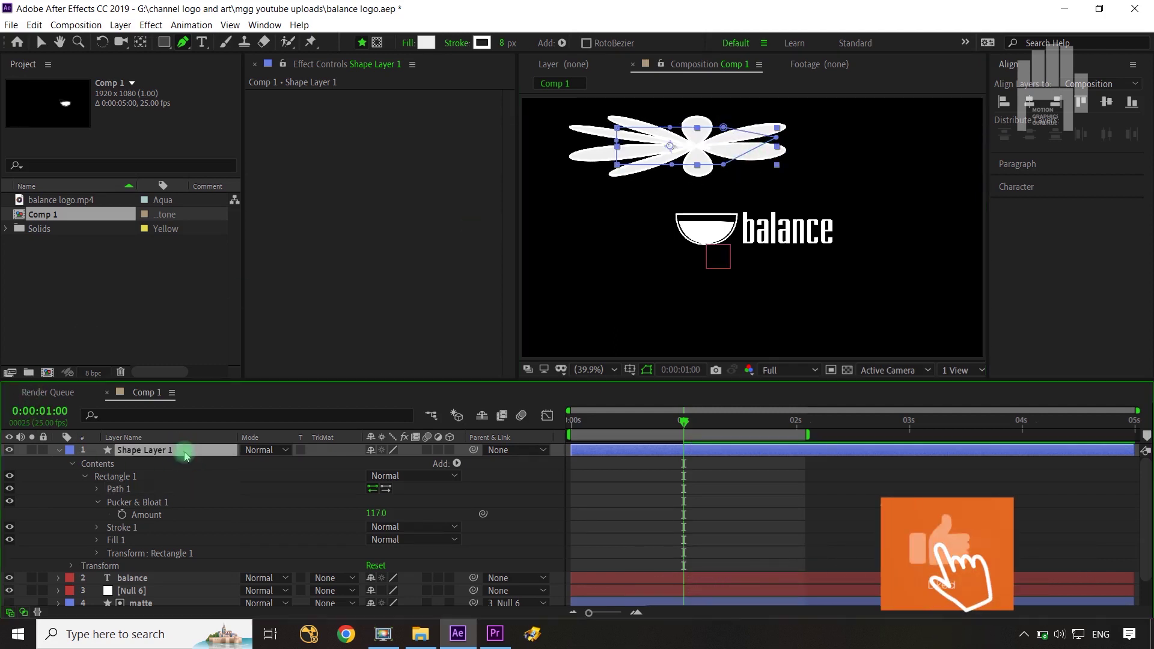
key(Delete)
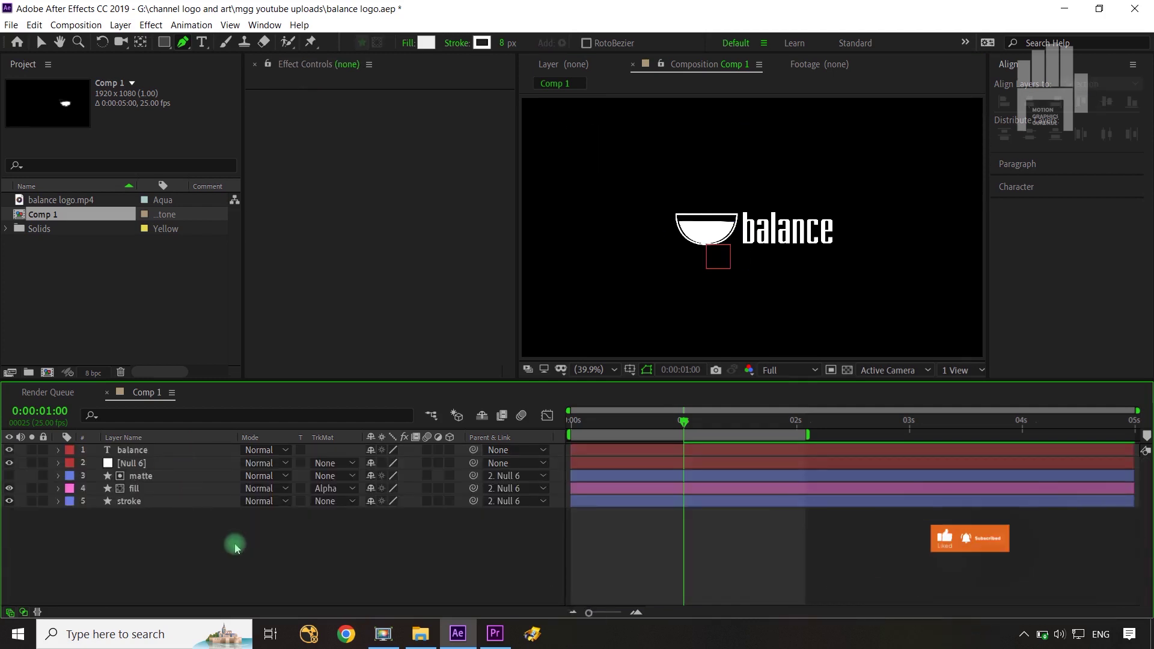
click(148, 451)
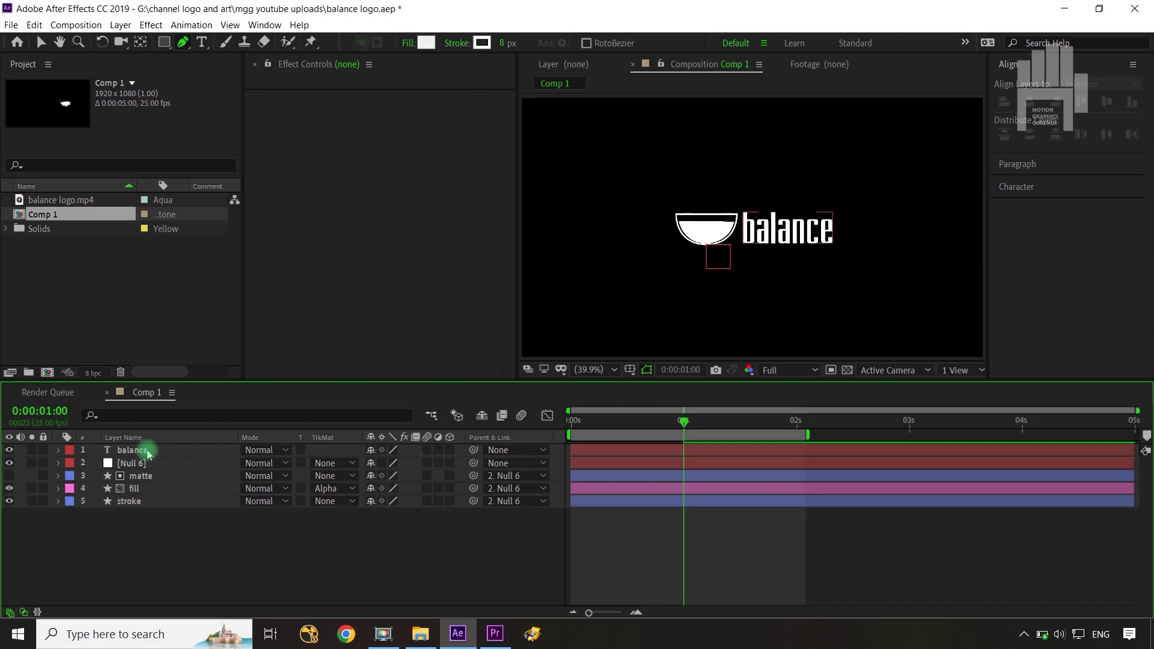
click(58, 450)
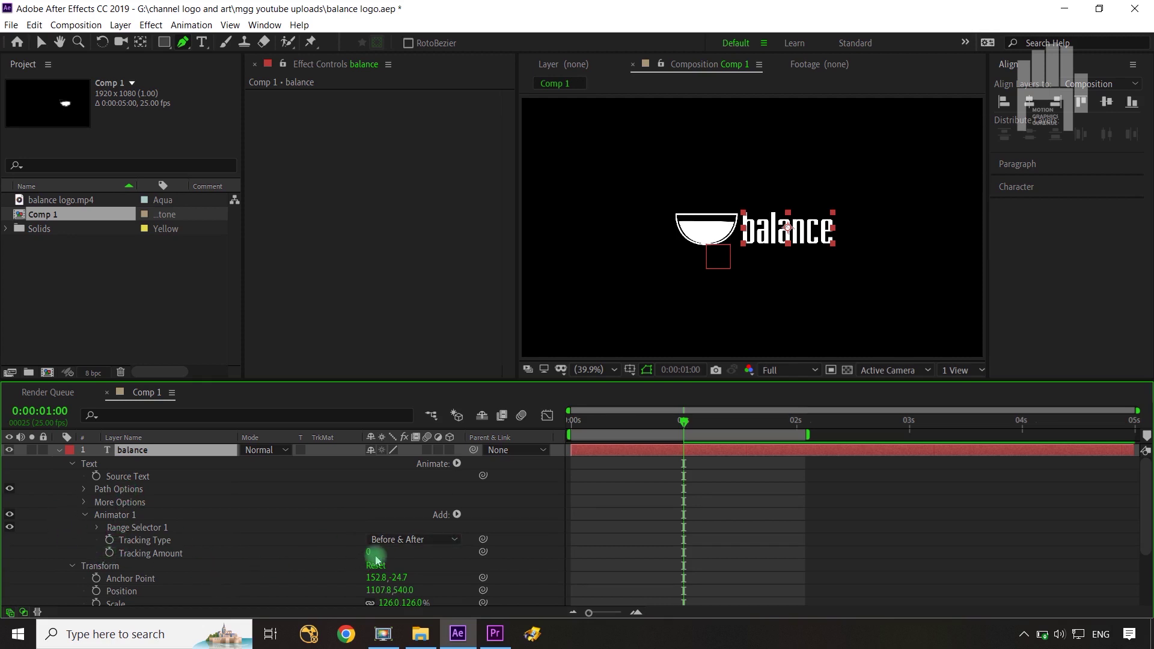
Set the balance text's Tracking Amount to 21, keyframe it at 0:00:01:00, and show only the layer's keyframed properties.
mouse_move(369, 551)
mouse_down()
mouse_move(411, 552)
mouse_move(384, 552)
mouse_up()
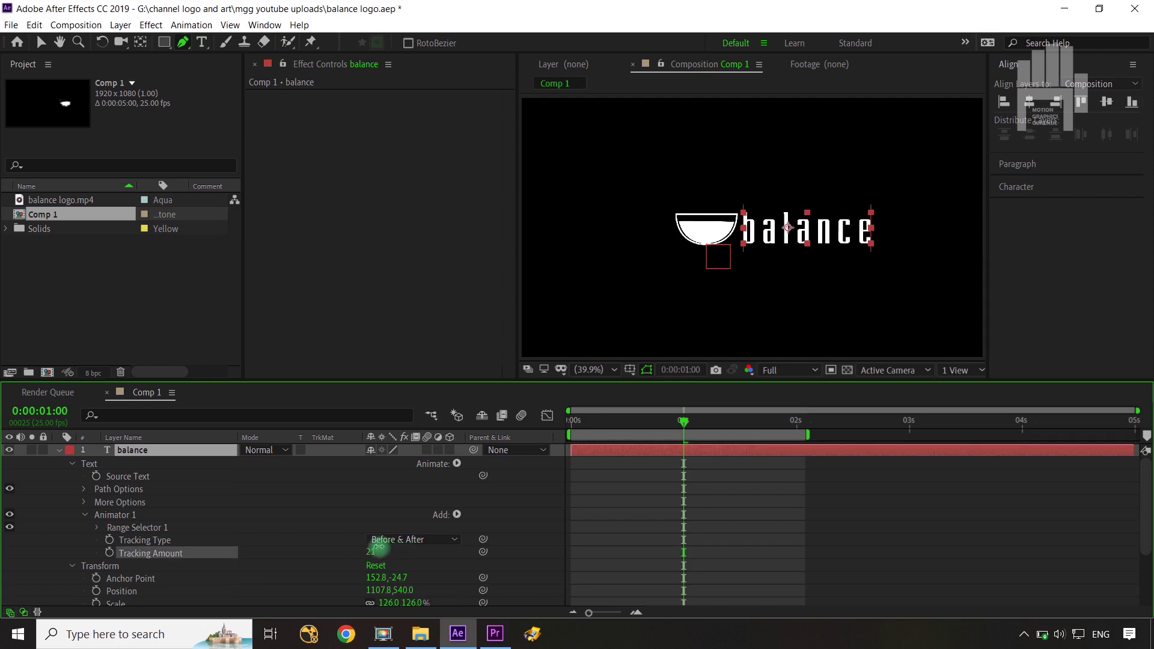
click(107, 552)
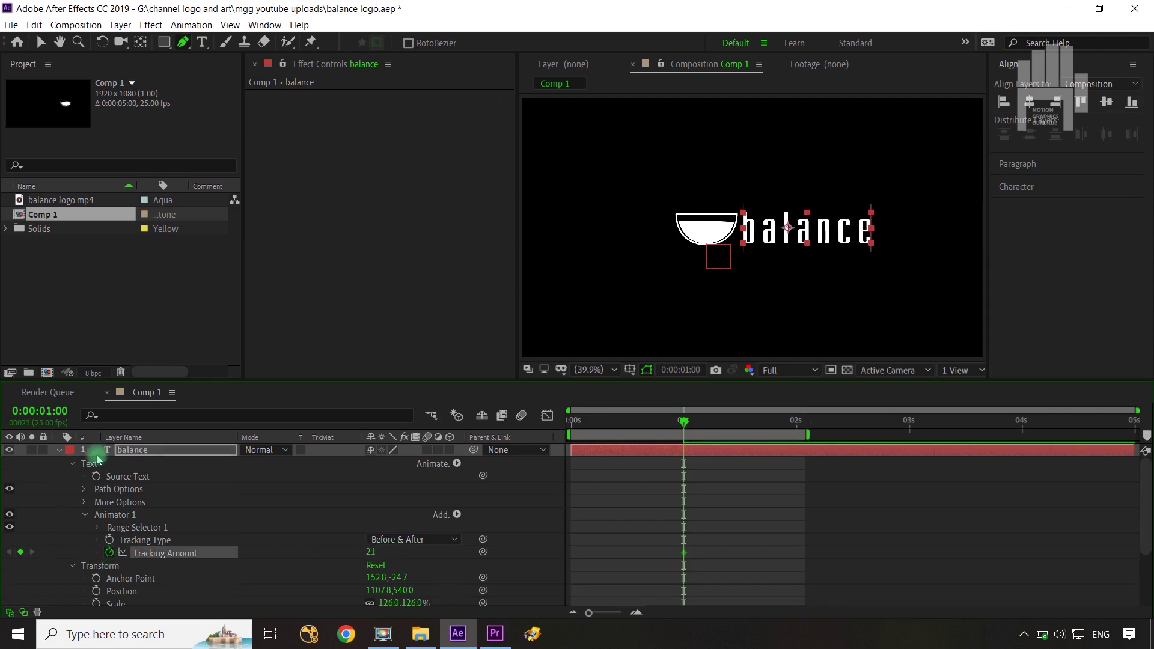
click(124, 453)
key(u)
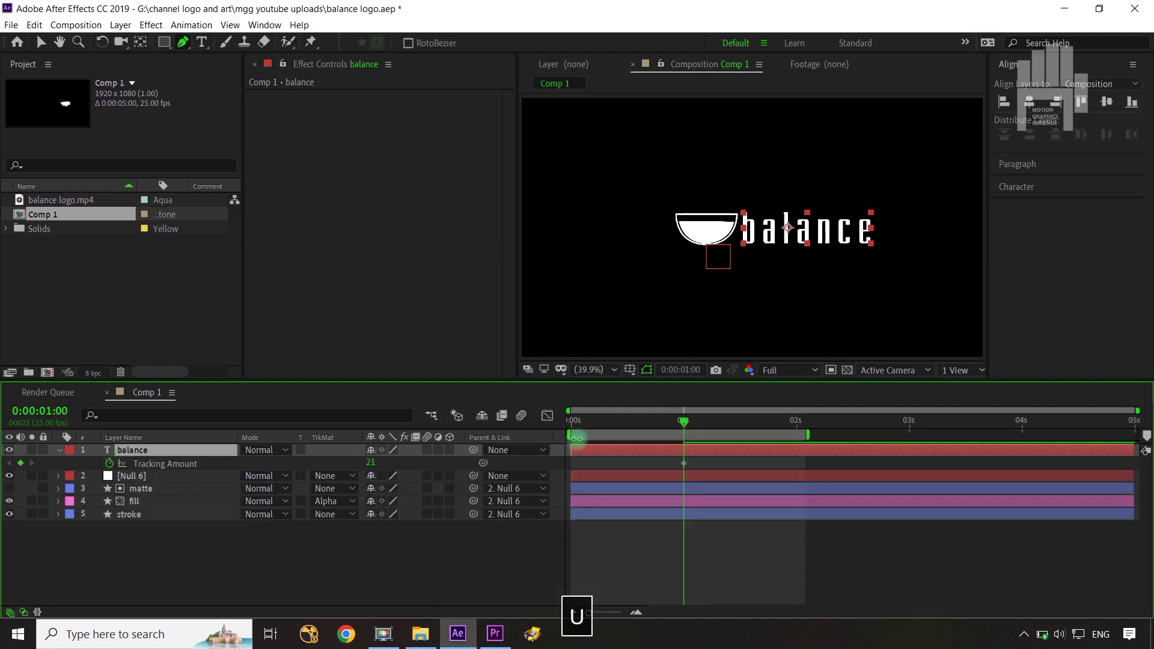
Reveal the matte layer's keyframes and move the text's Tracking Amount keyframe to 0:00:00:15, in line with the matte's middle Amount keyframe.
click(146, 490)
key(y)
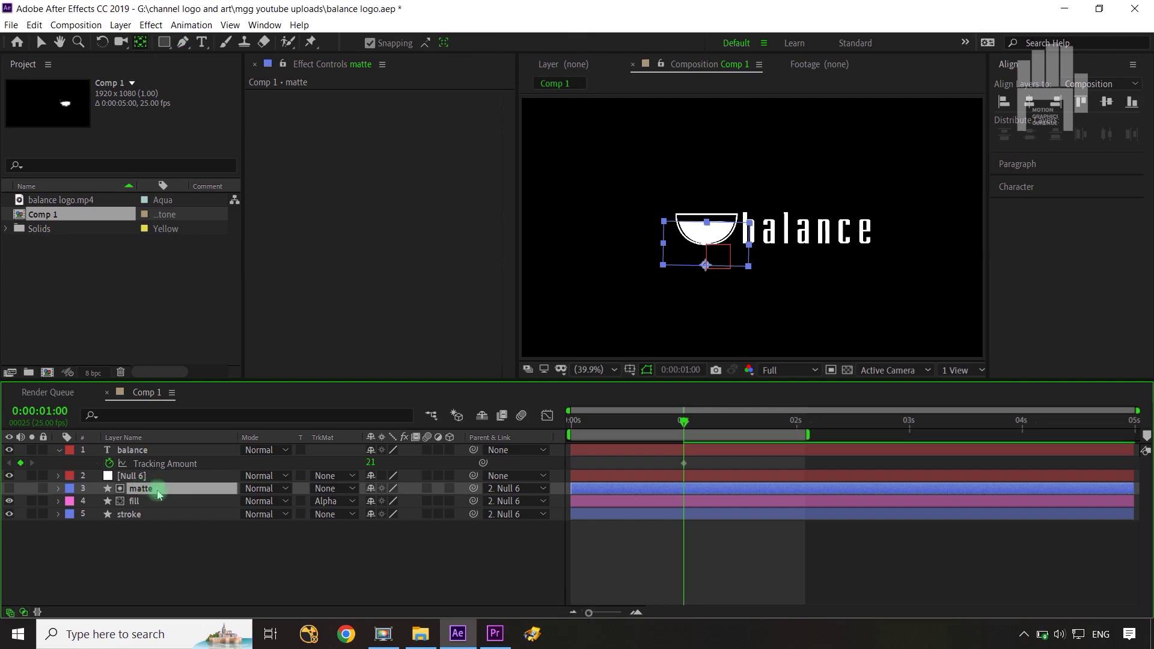
key(u)
key(u)
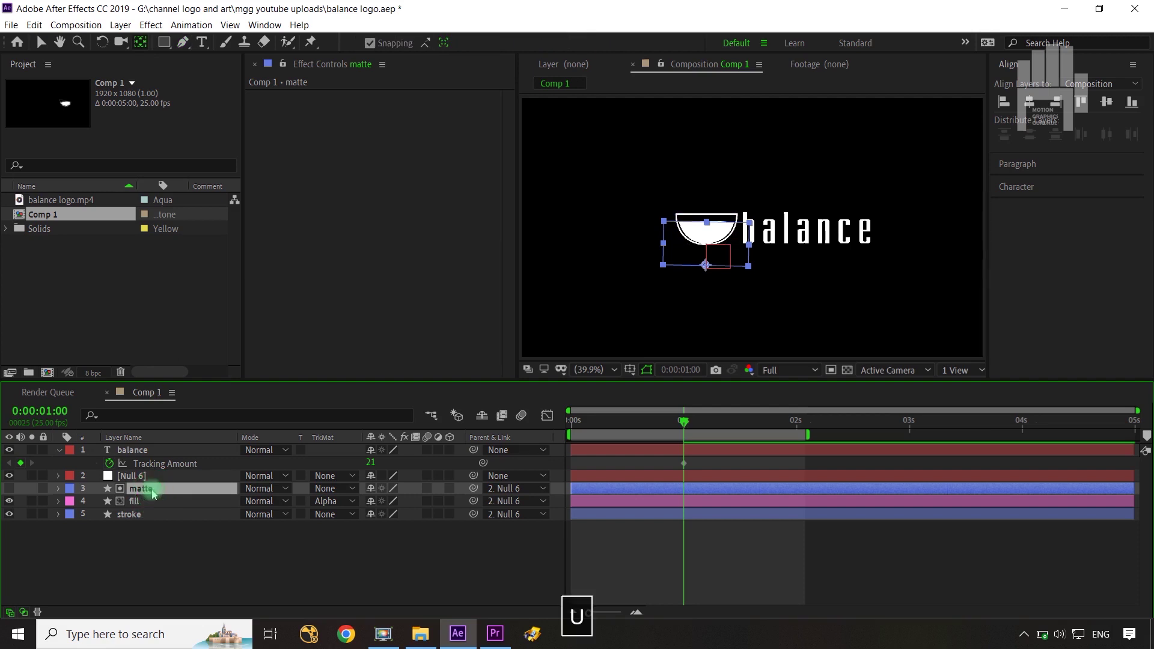
key(u)
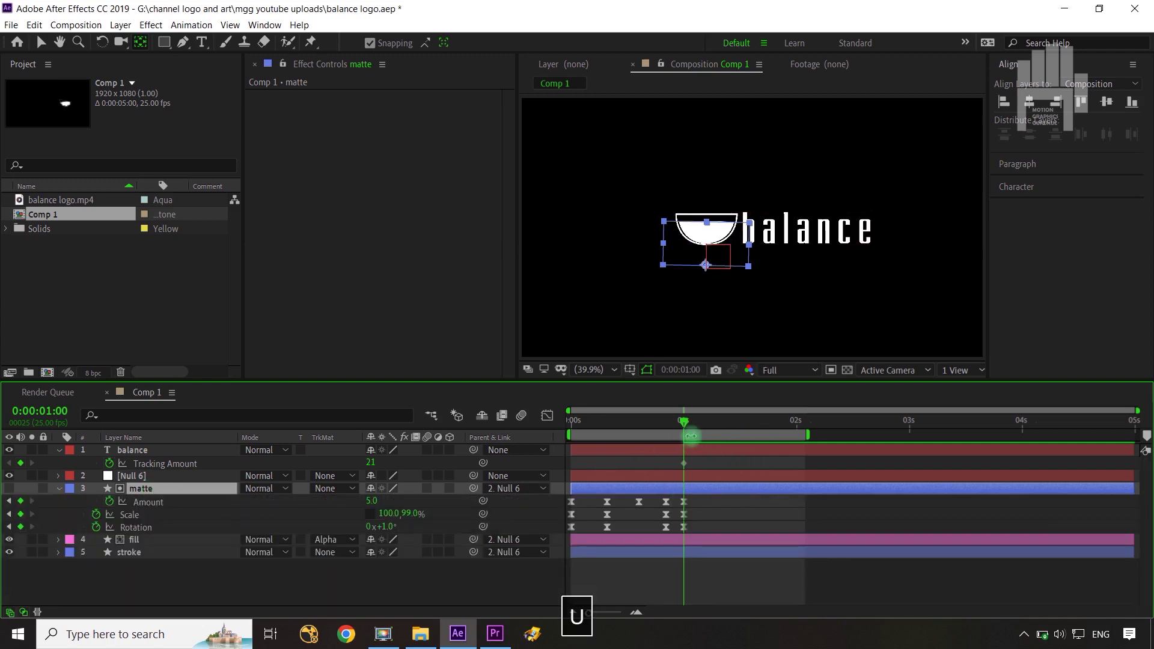
drag(683, 421, 642, 426)
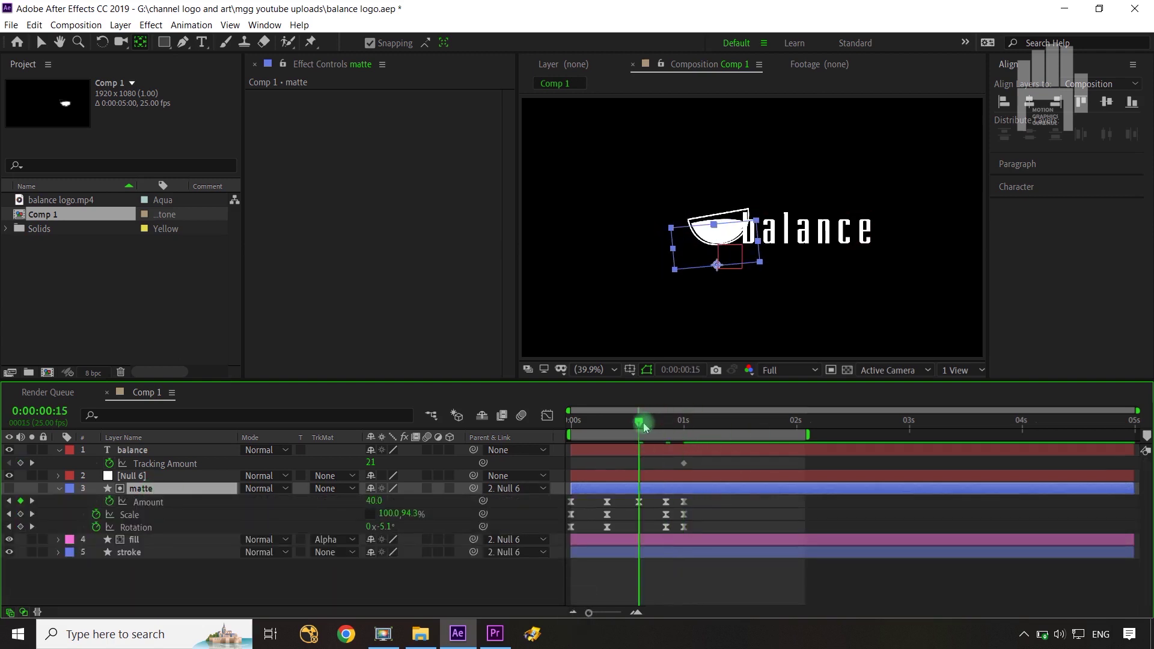
click(685, 464)
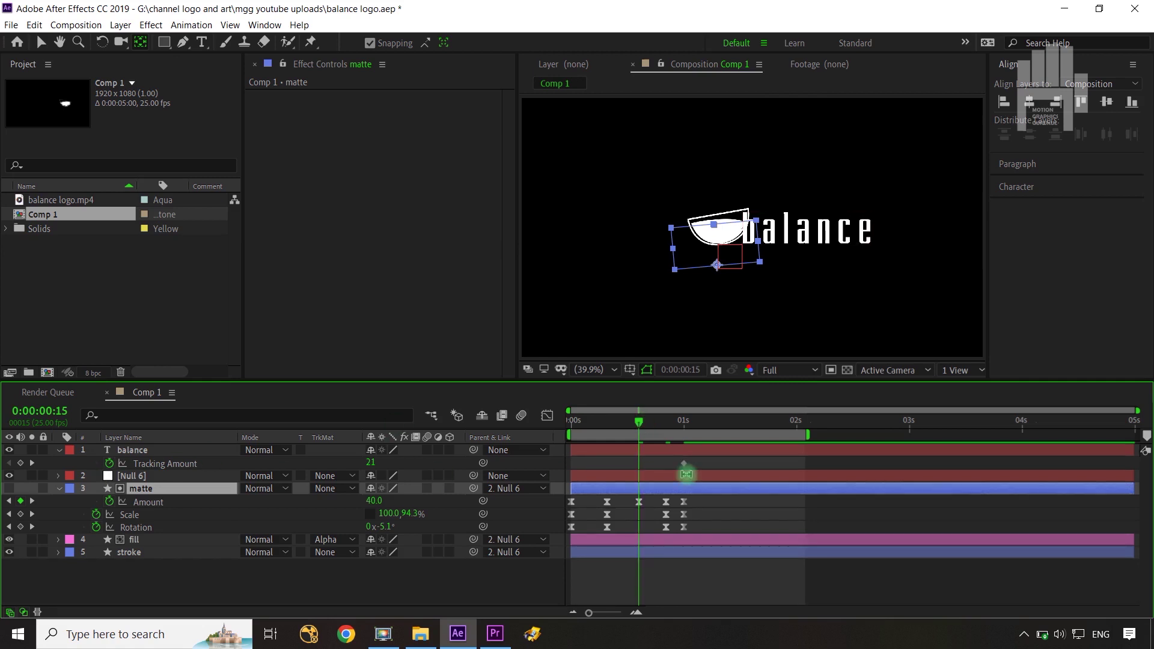
drag(683, 464, 638, 463)
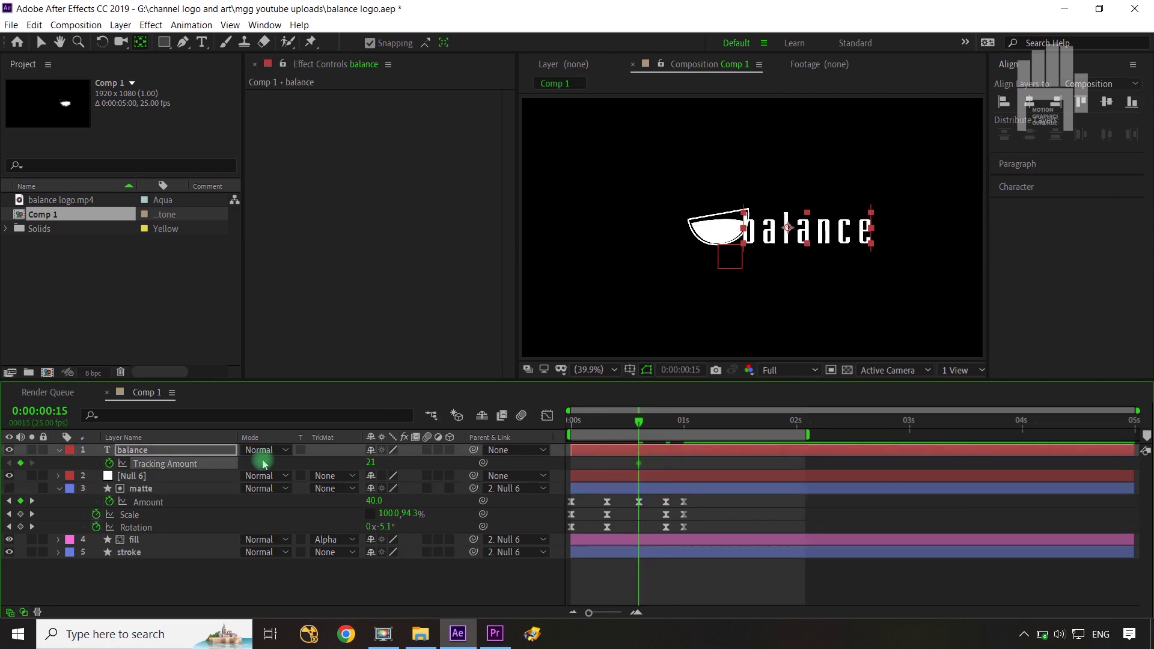
Keyframe the balance text's Position at 0:00:00:15, and add Tracking Amount and Position keyframes at 0:00:01:06.
key(shift+p)
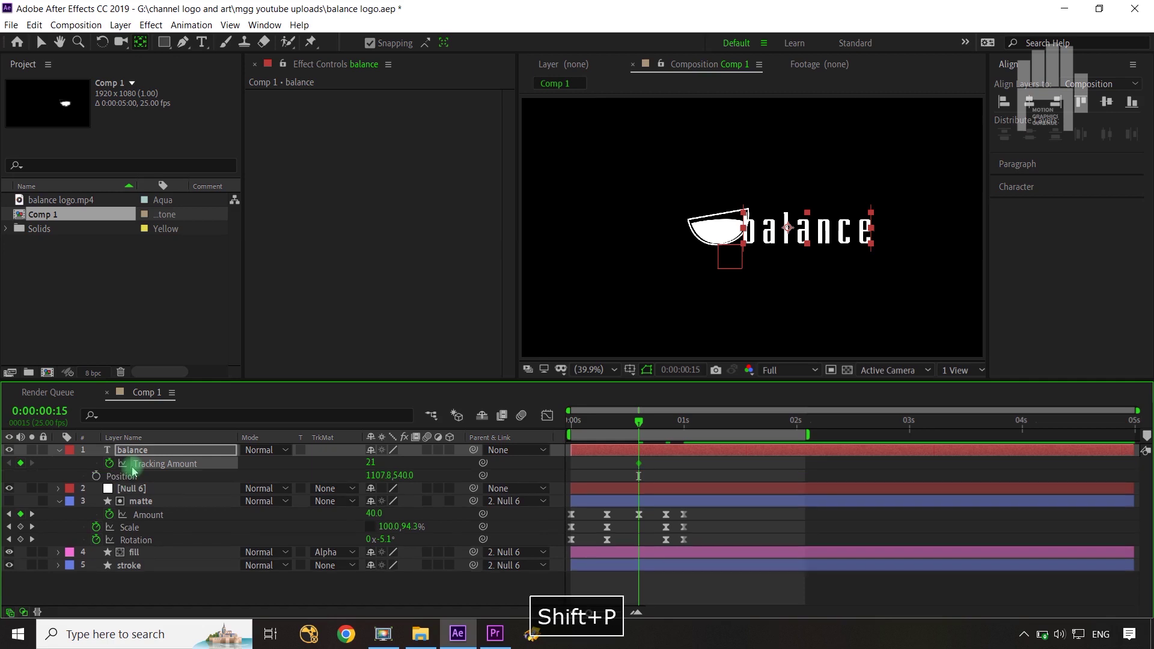
click(97, 476)
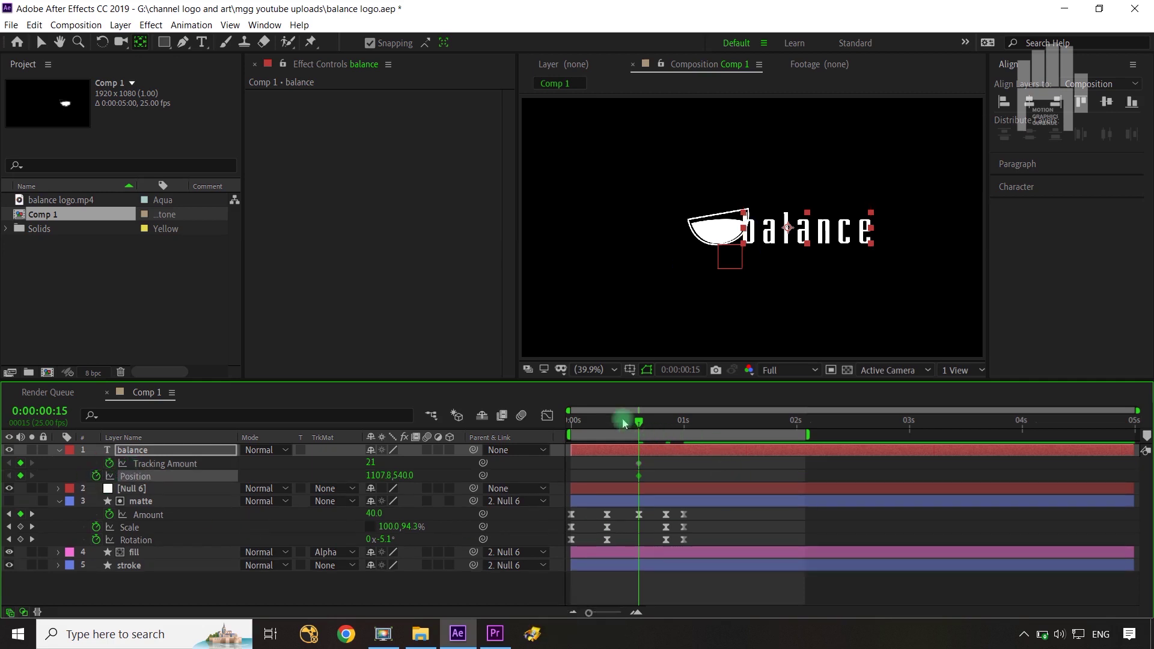
drag(639, 424, 711, 435)
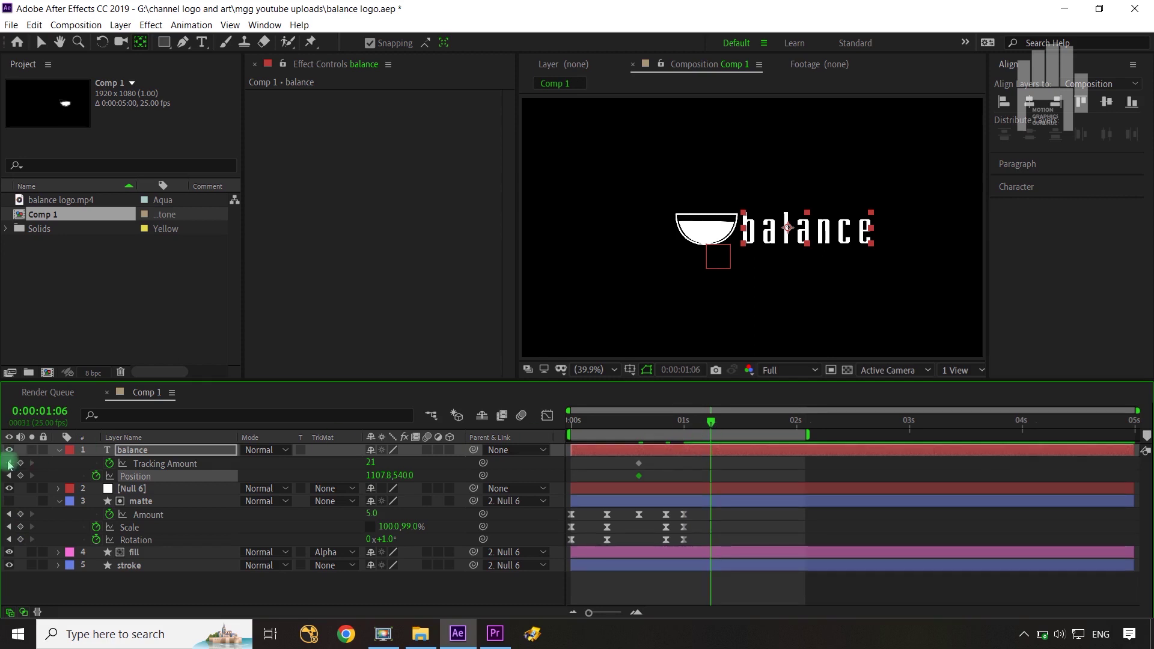
click(21, 462)
click(21, 475)
At the 0:00:00:15 keyframes, set the balance text's Position to 1241.8, 540.0 and its Tracking Amount to 29.
click(9, 463)
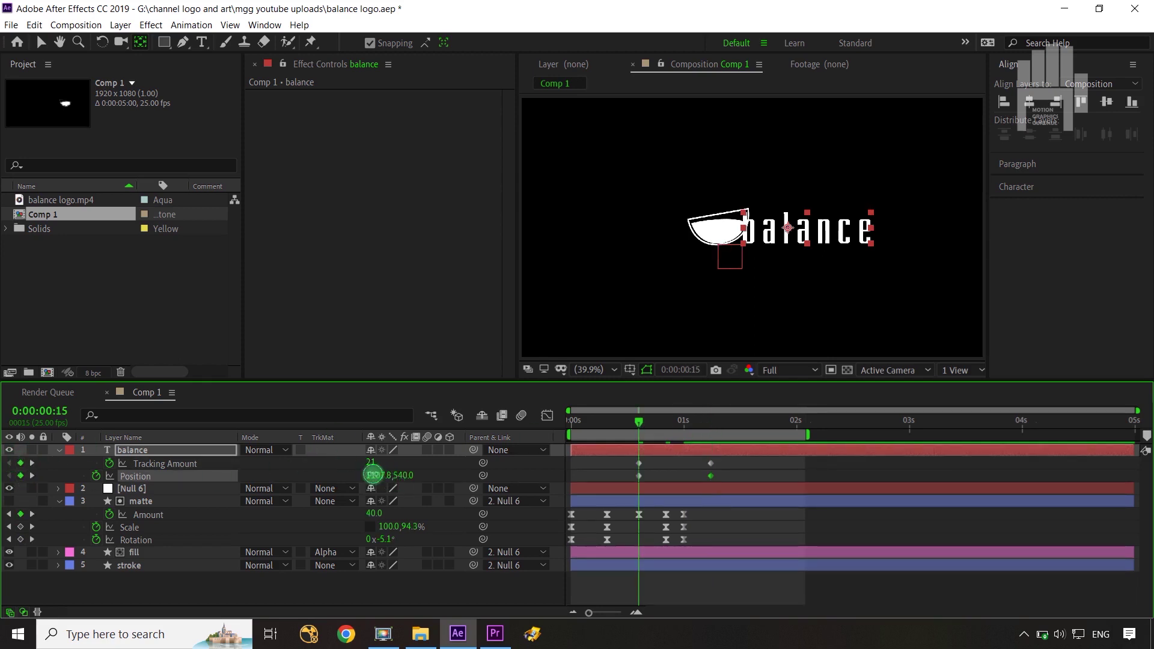
drag(373, 474, 463, 463)
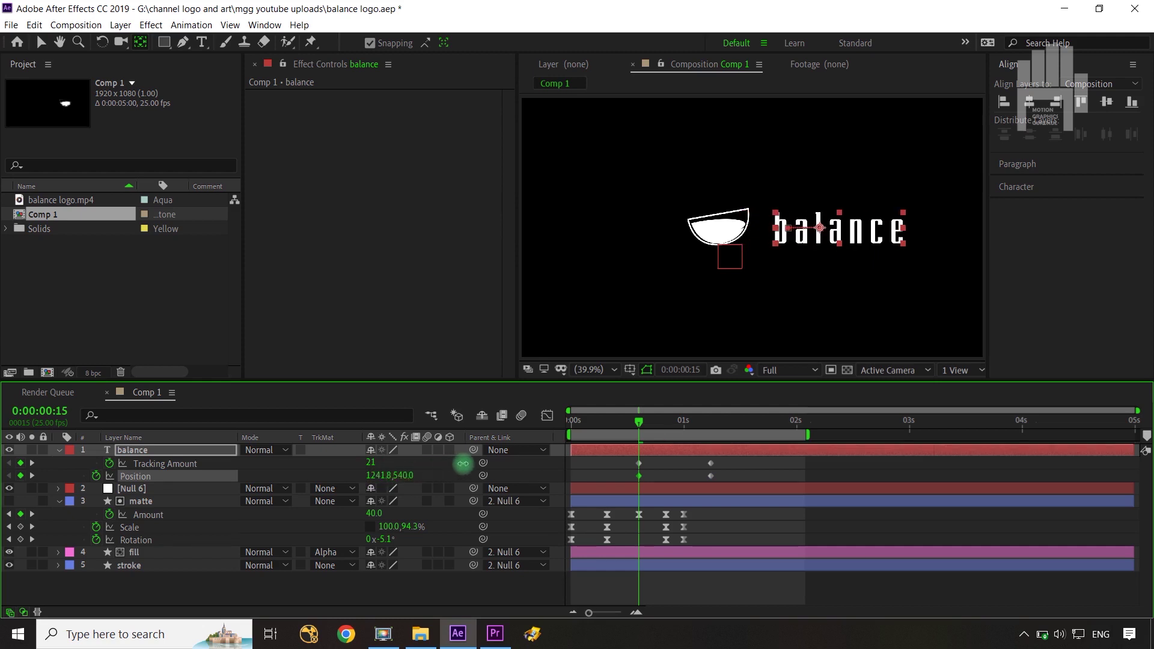
click(366, 463)
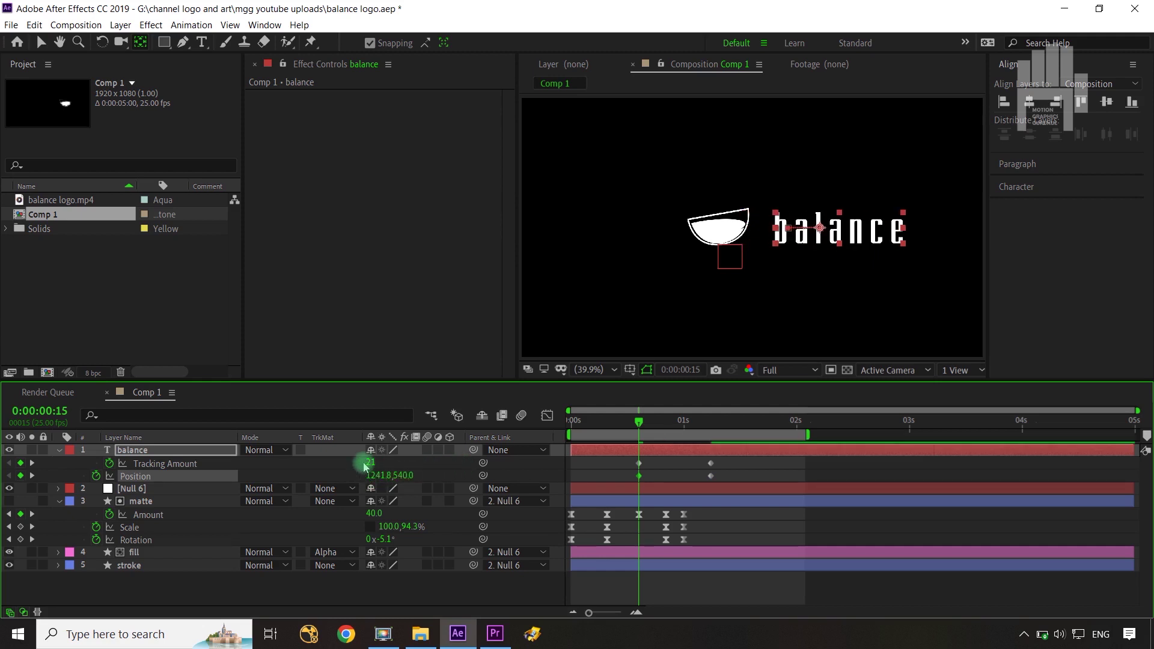
drag(369, 466, 374, 463)
Apply Easy Ease to the text's Tracking Amount and Position keyframes and adjust their speed curves in the graph editor.
click(751, 460)
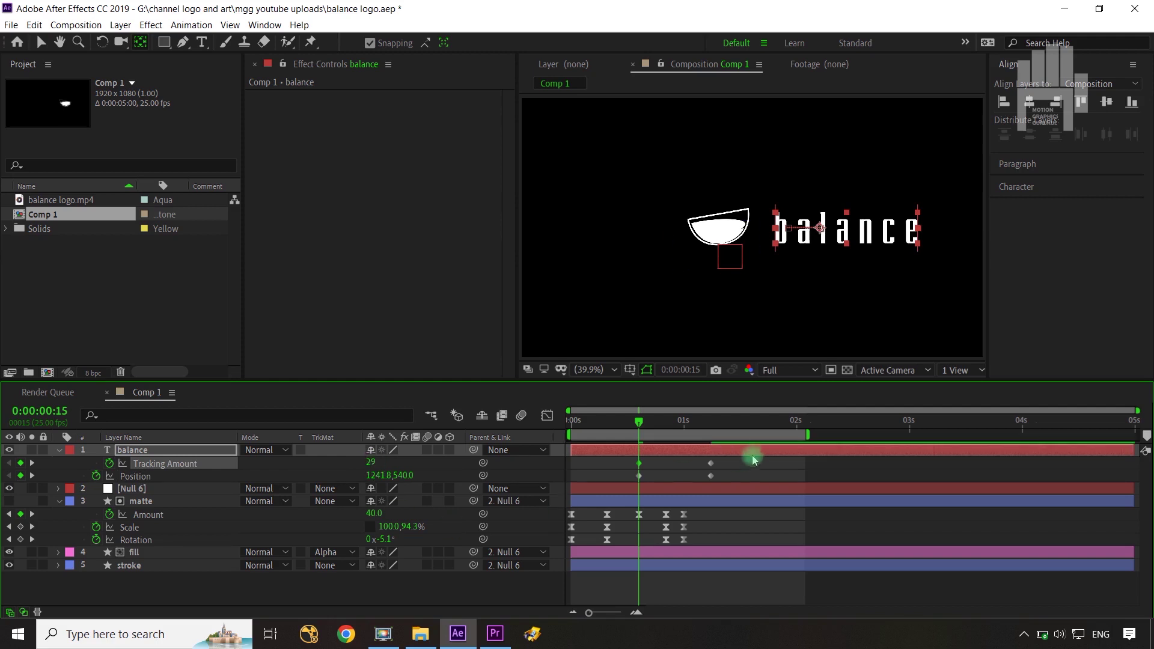
drag(744, 475, 631, 478)
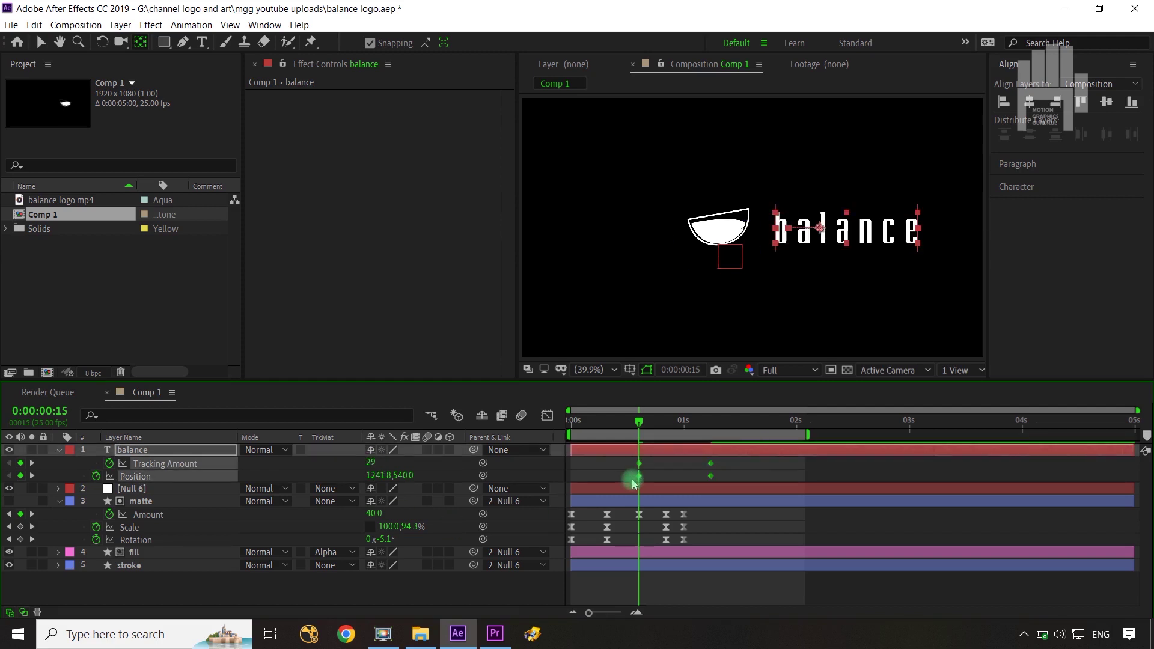
key(F9)
click(547, 415)
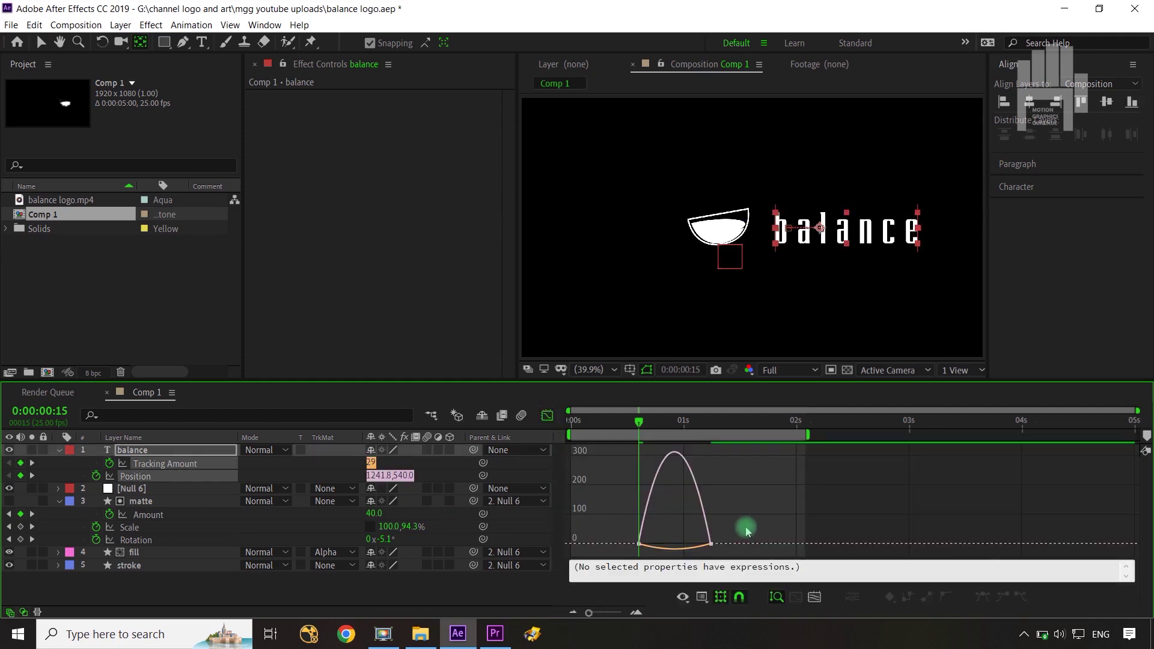
drag(745, 524, 675, 478)
key(shift+F3)
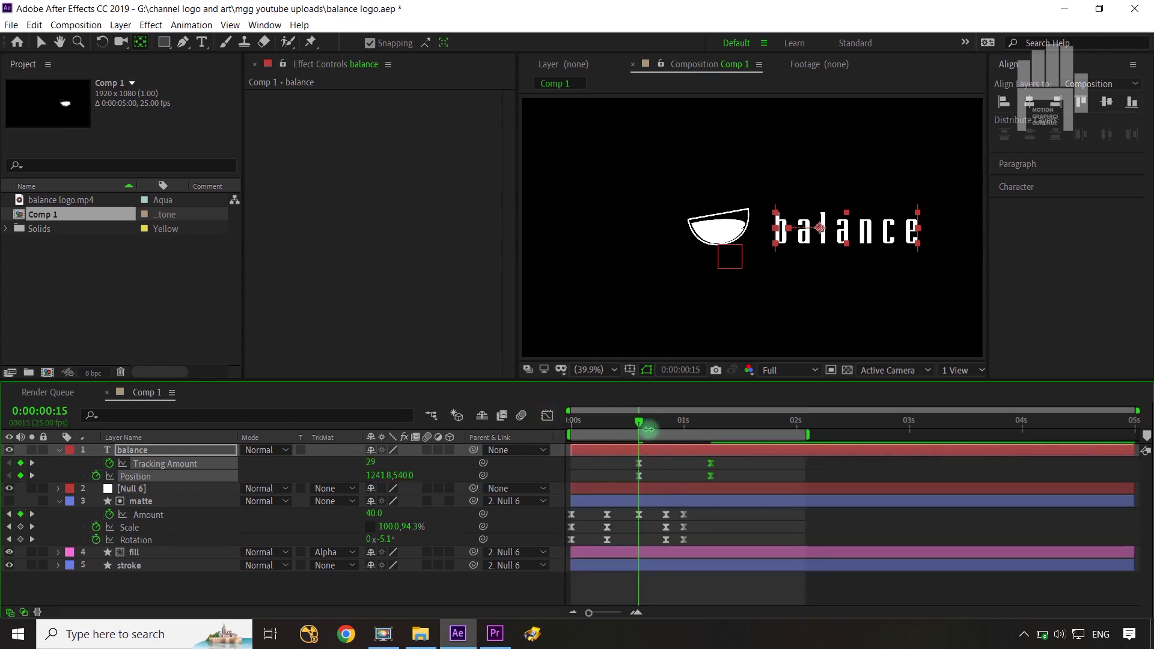
Shift the text's four keyframes about three frames earlier and trim the start of the balance layer to 0:00:00:15.
click(722, 466)
click(637, 472)
drag(640, 469, 627, 469)
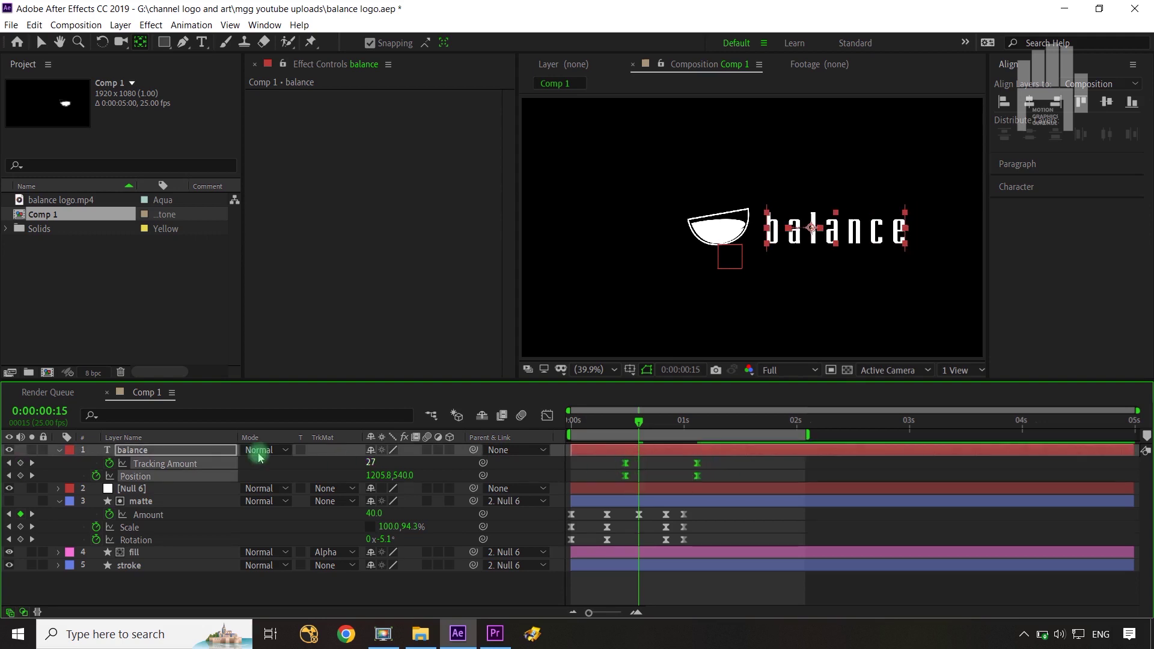
click(175, 450)
key(alt+bracketleft)
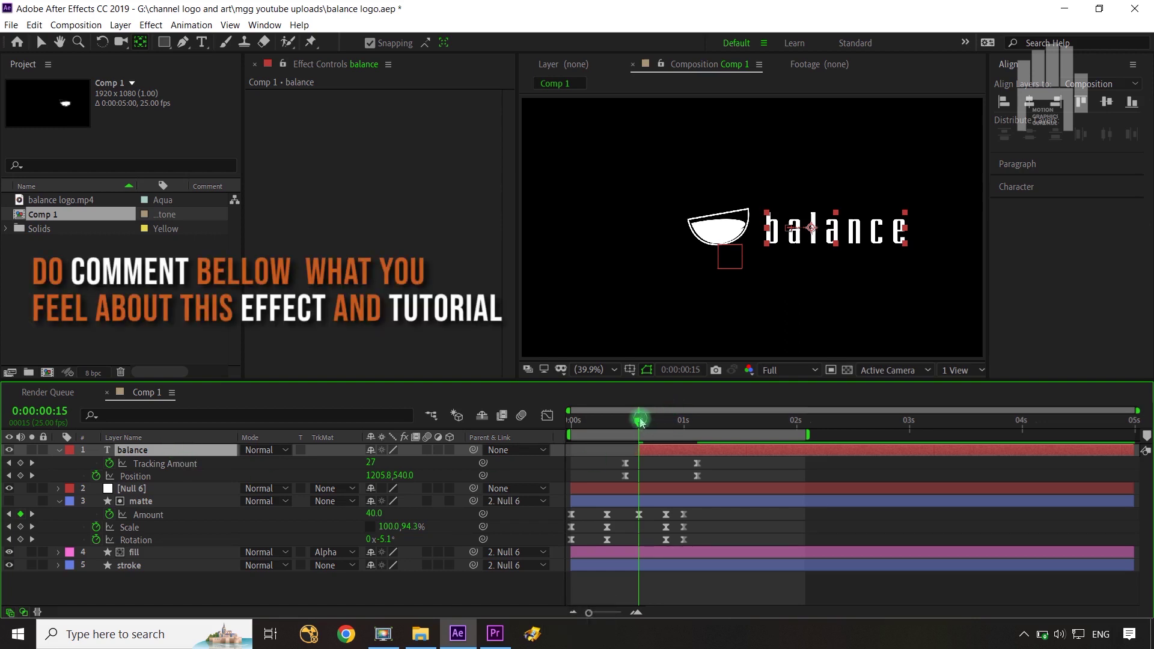
Reveal the keyframes of all five layers and stretch them proportionally from 0:00:00:00 until the last text keyframes reach about 1.6 seconds.
drag(640, 420, 549, 420)
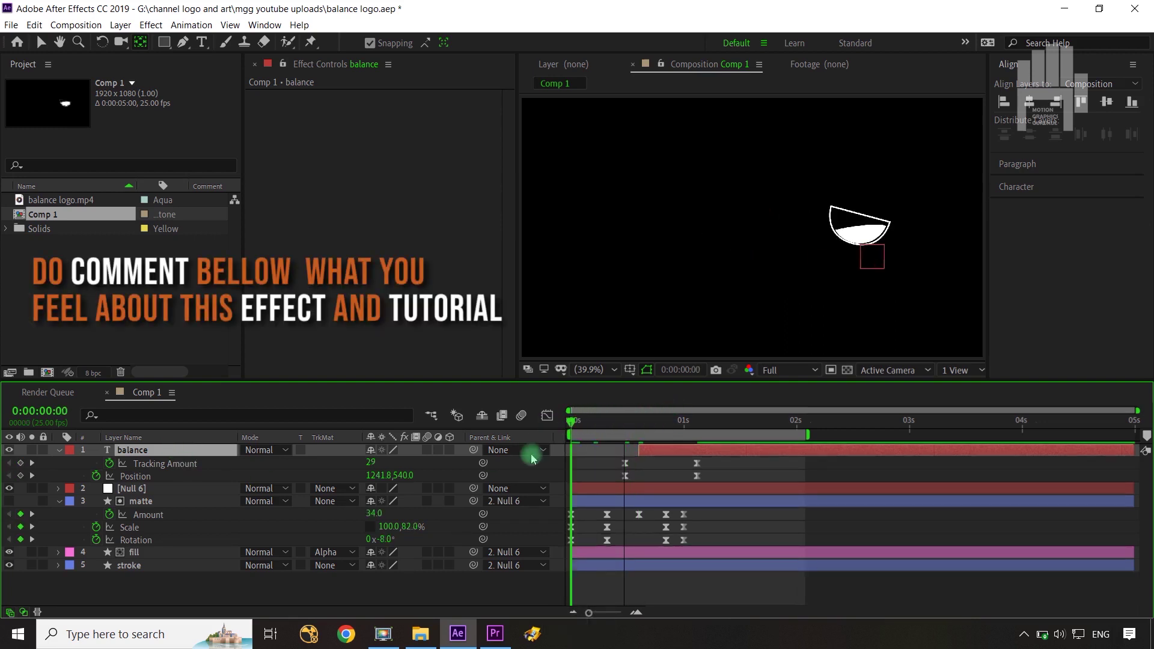
shift+click(157, 565)
key(u)
key(u)
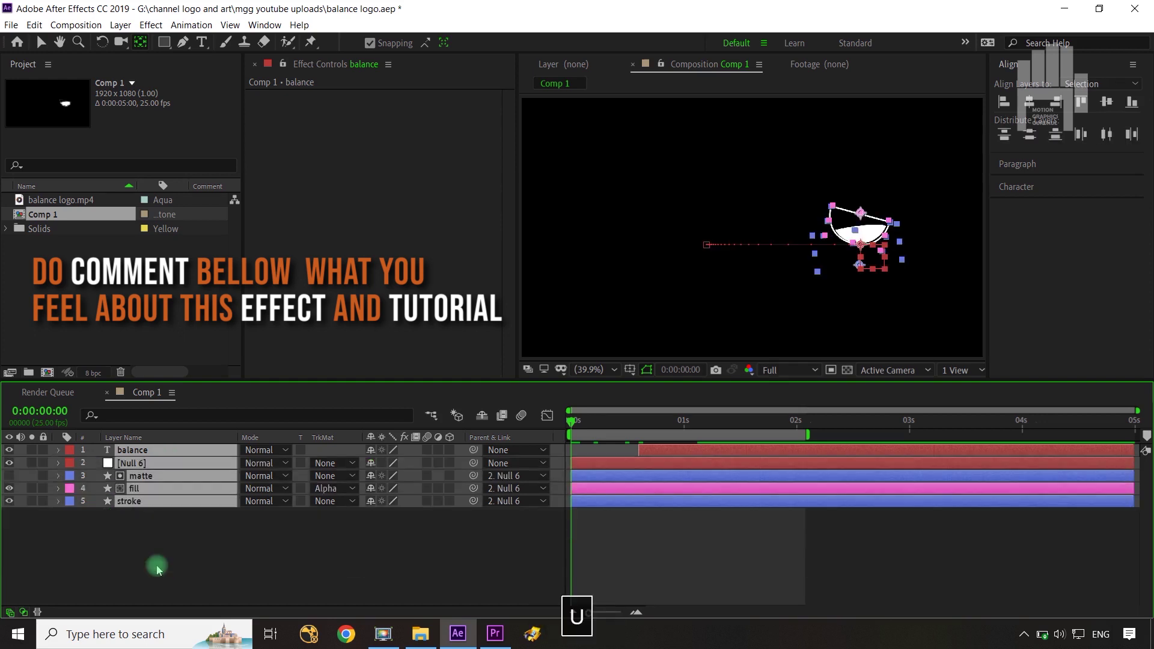
key(u)
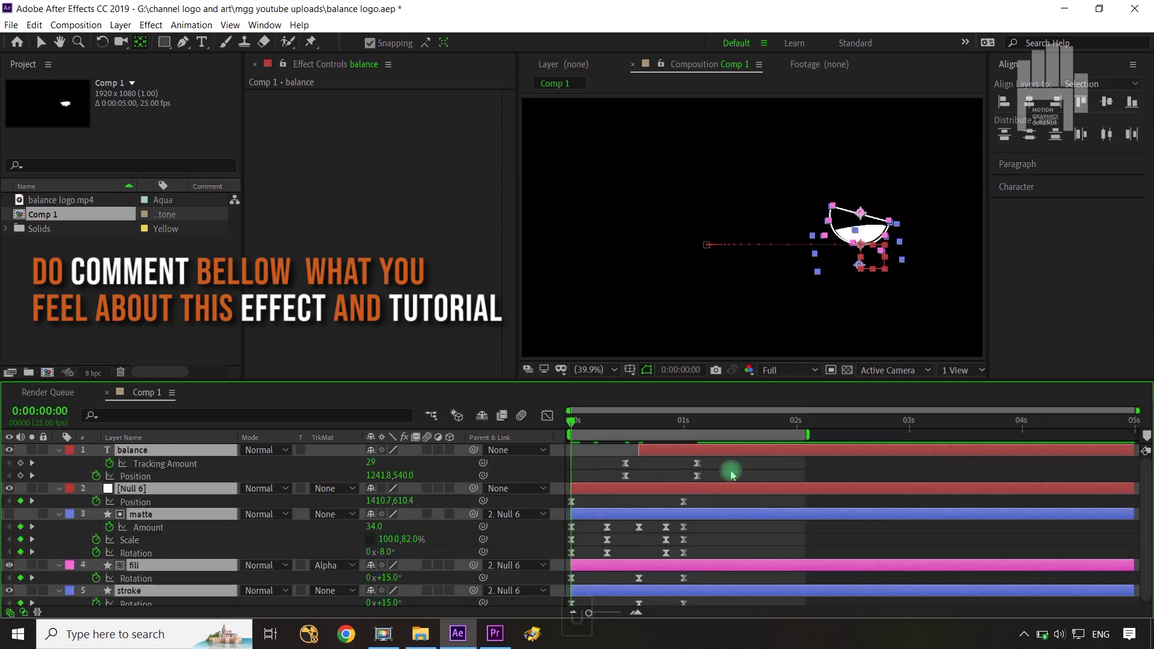
drag(721, 467, 565, 607)
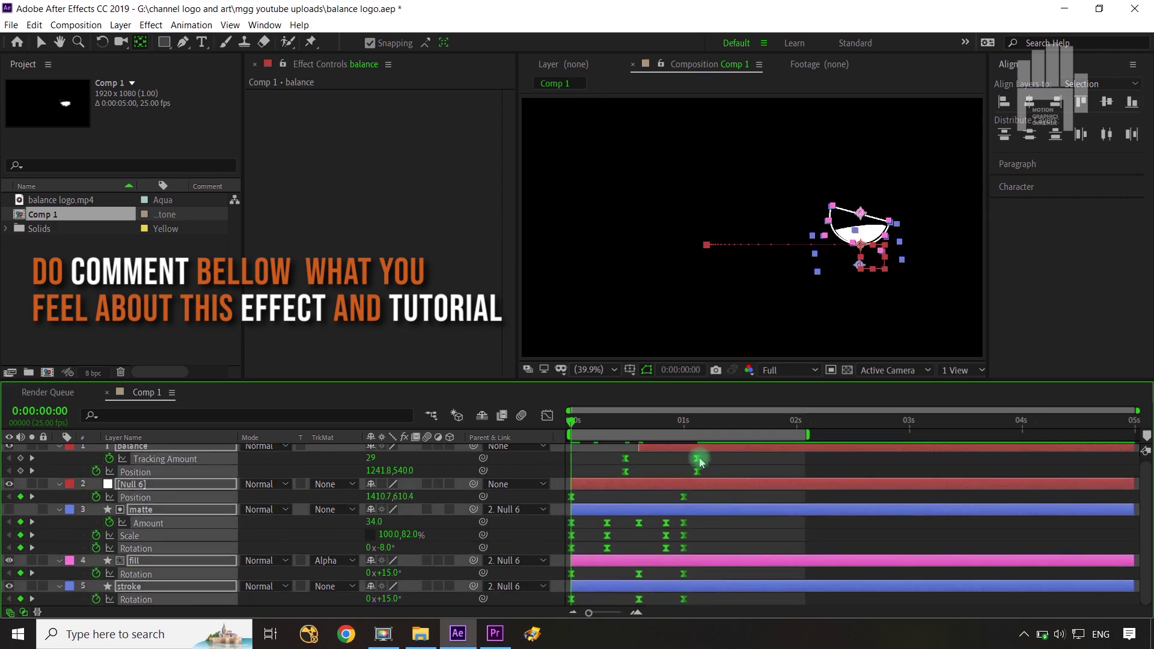
drag(697, 459, 752, 473)
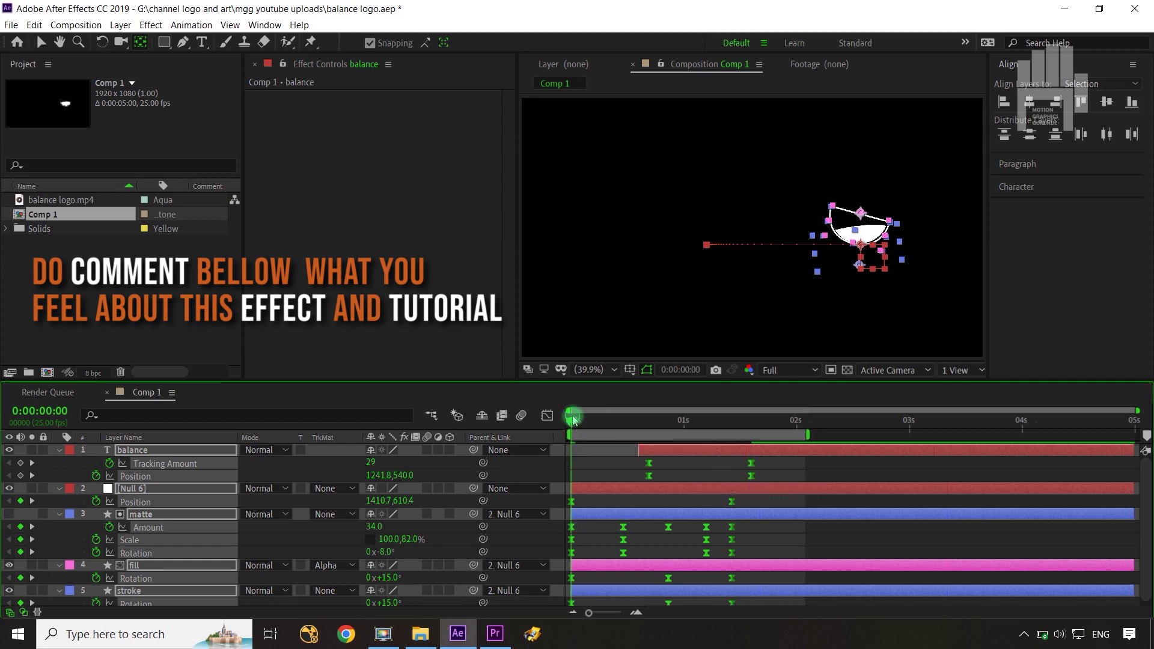
Trim the start of the balance text layer to 0:00:00:20.
drag(574, 418, 646, 436)
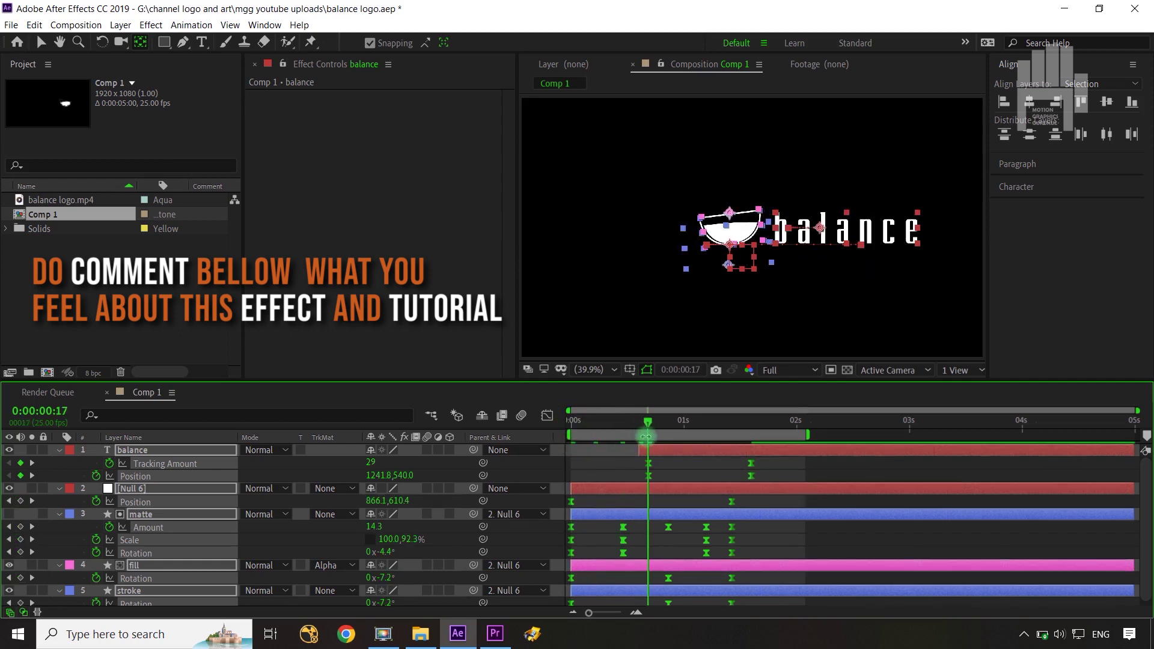
key(ctrl+Right)
key(ctrl+Right)
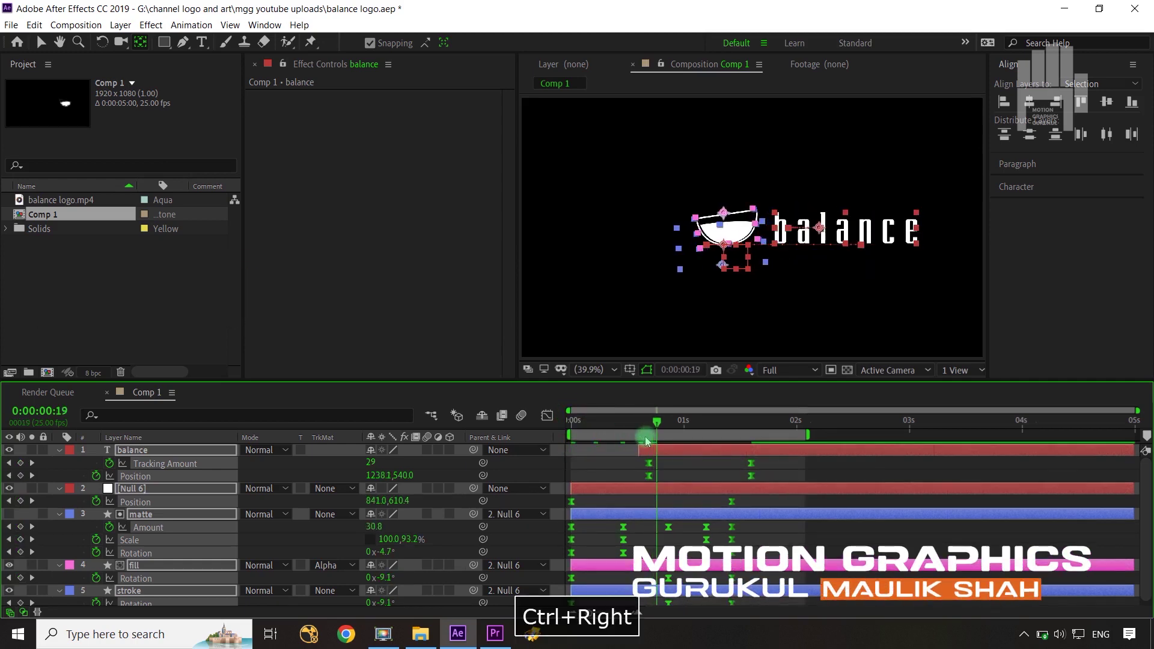
key(ctrl+Right)
click(211, 455)
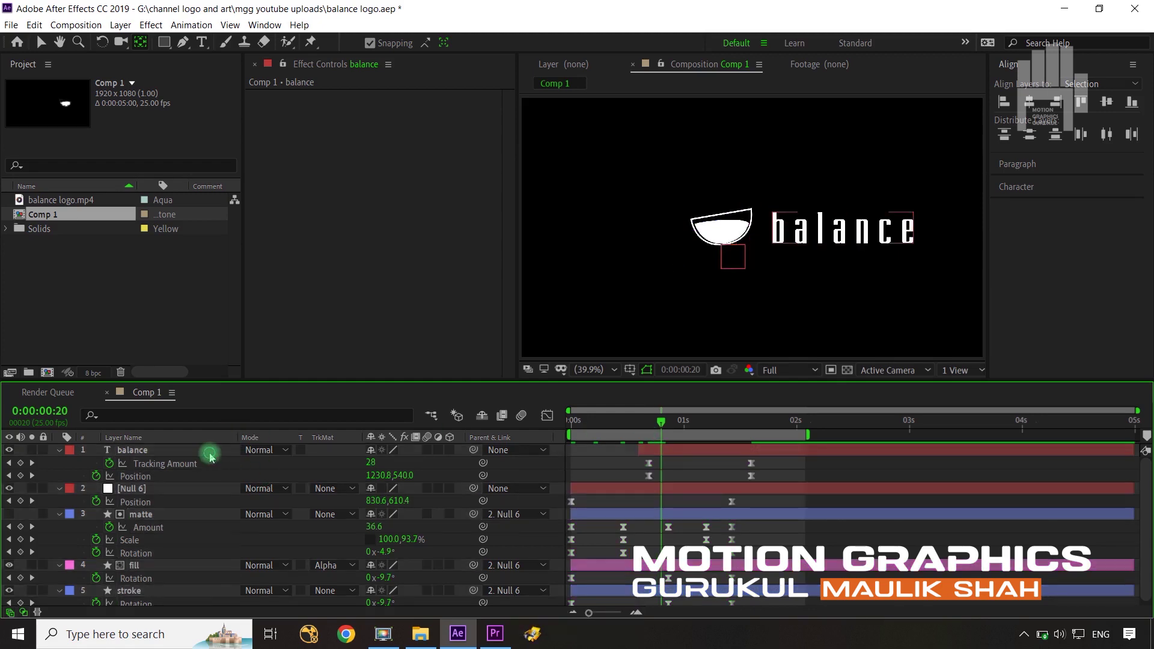
key(alt+bracketleft)
Hide the Null 6 layer and preview the logo animation from the start.
click(538, 450)
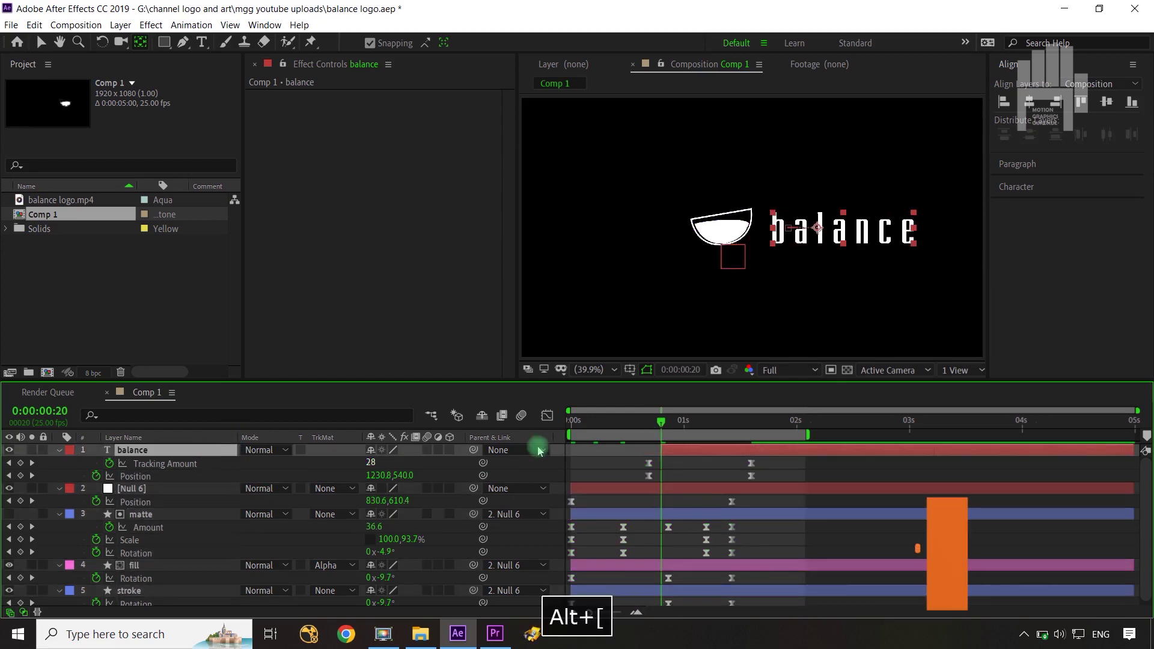
click(10, 491)
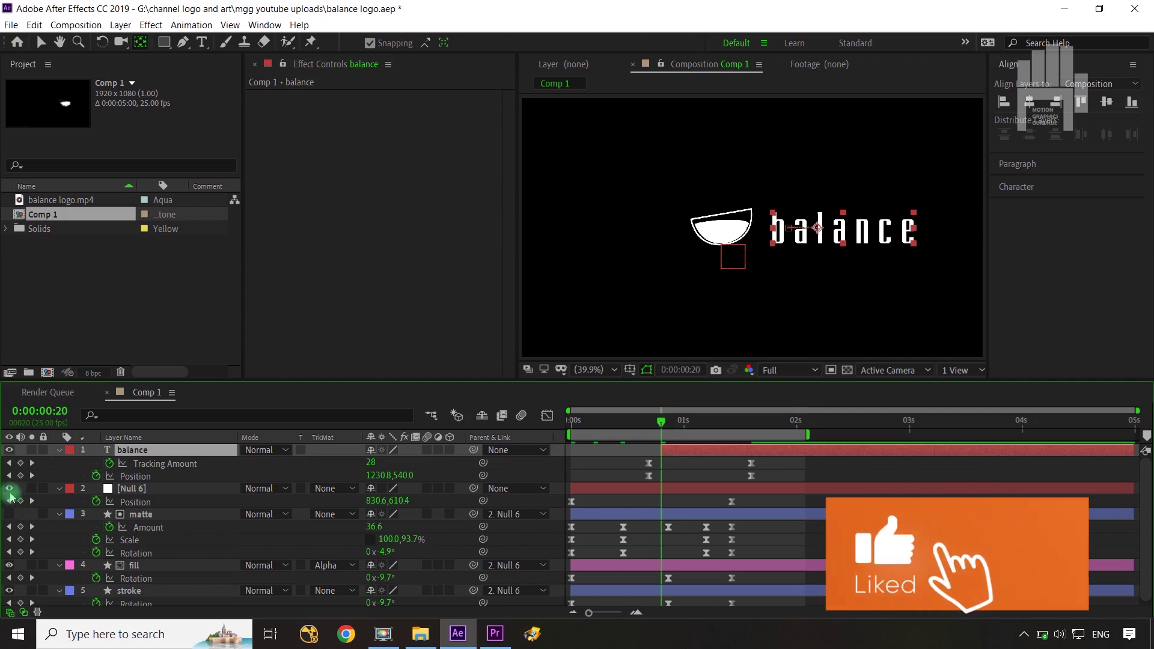
key(space)
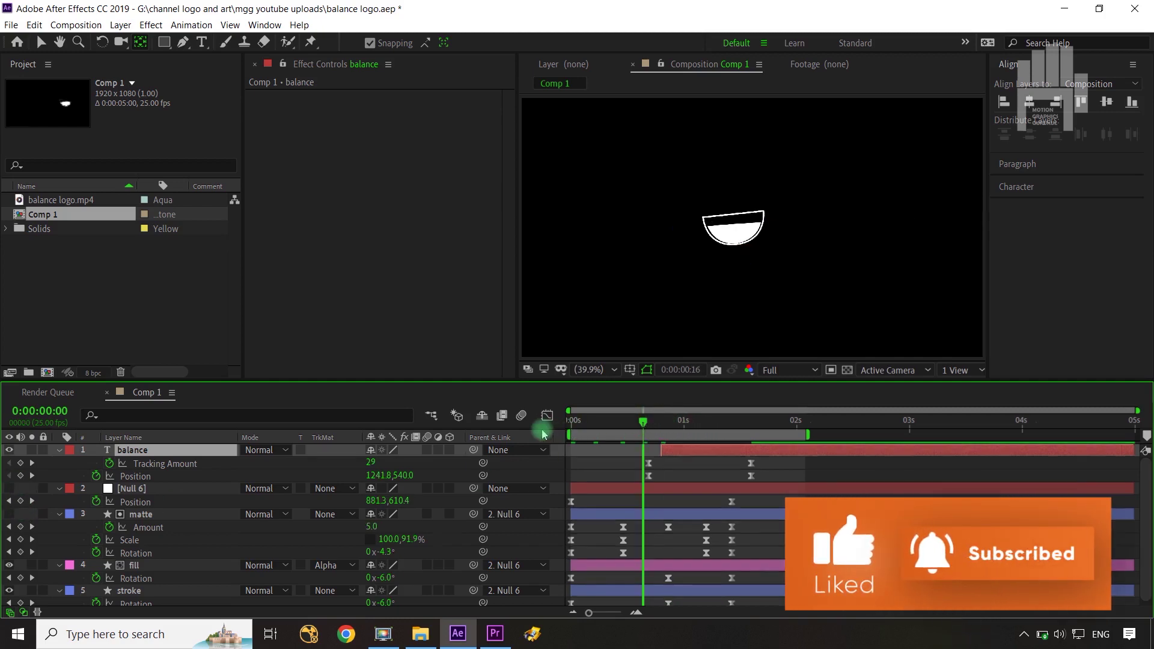